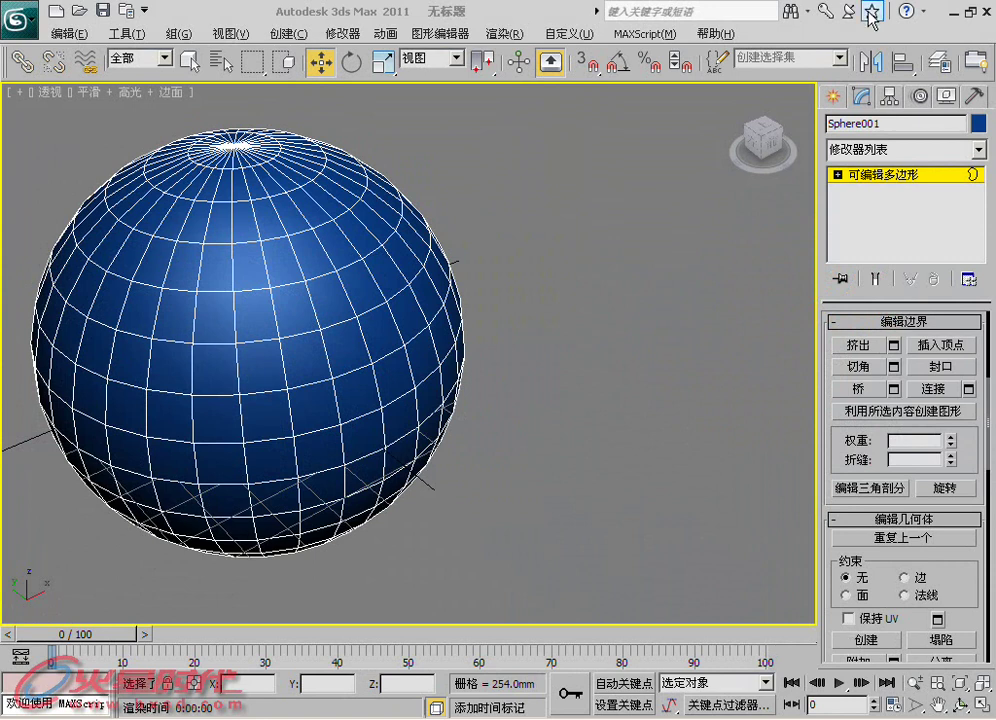
- Put Sphere001's editable poly at Border sub-object level and zoom the view out
click(838, 174)
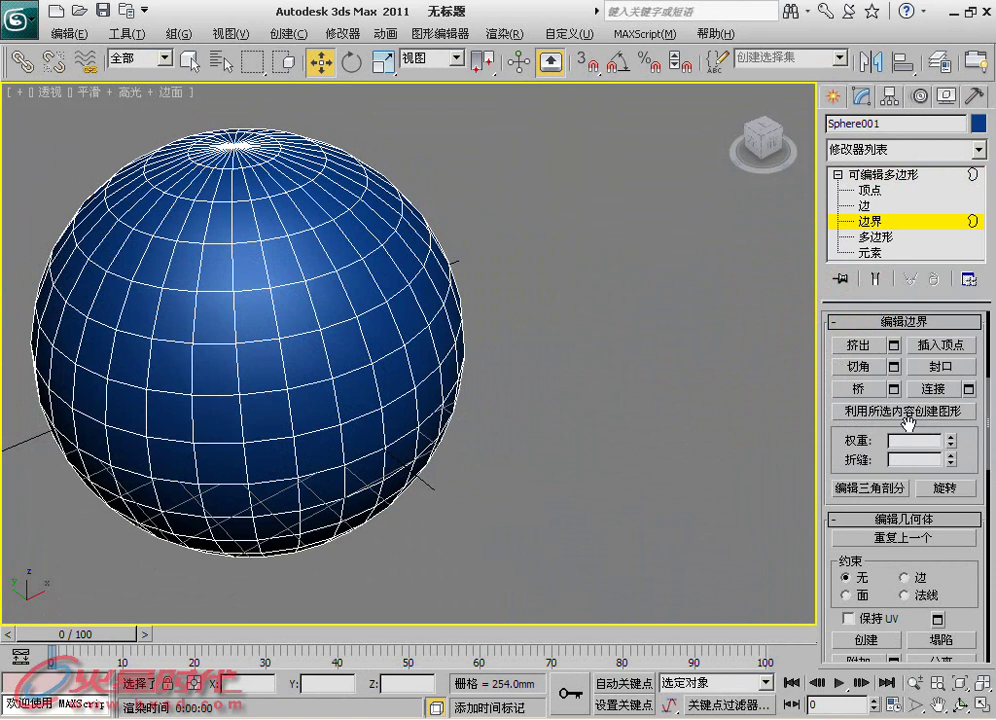
scroll(67, 344, down, 3)
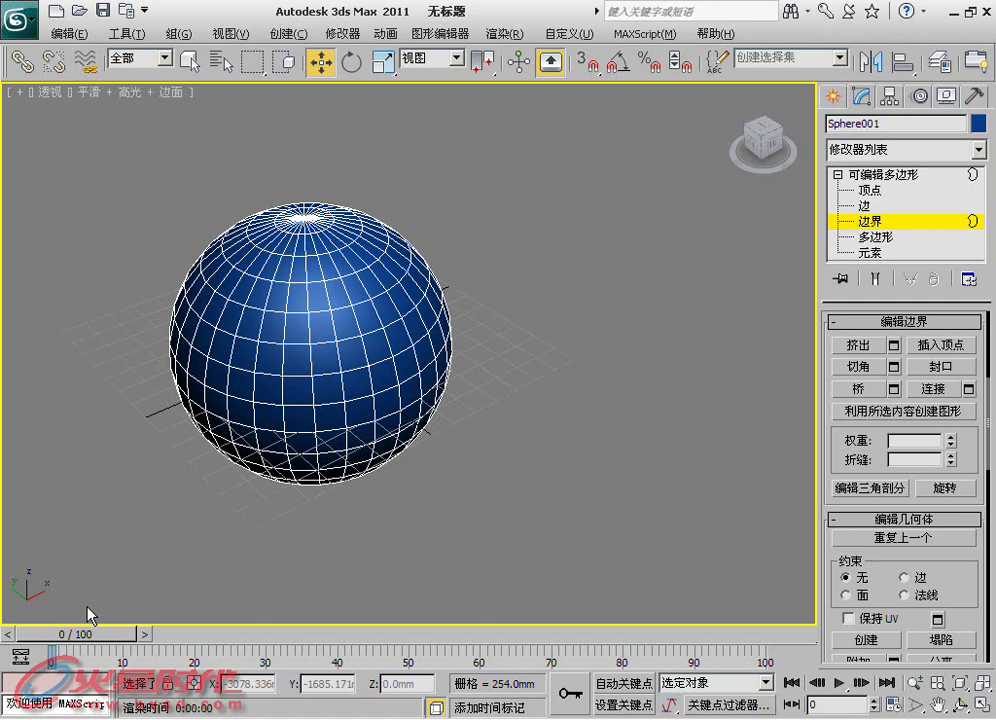
click(831, 96)
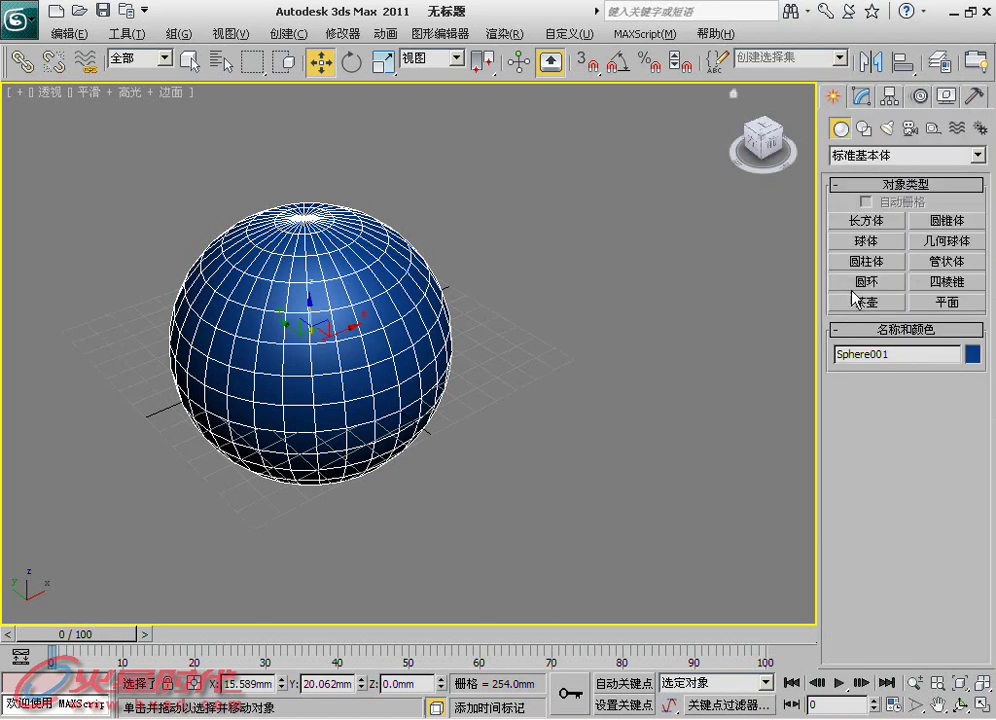
click(864, 301)
drag(616, 340, 631, 396)
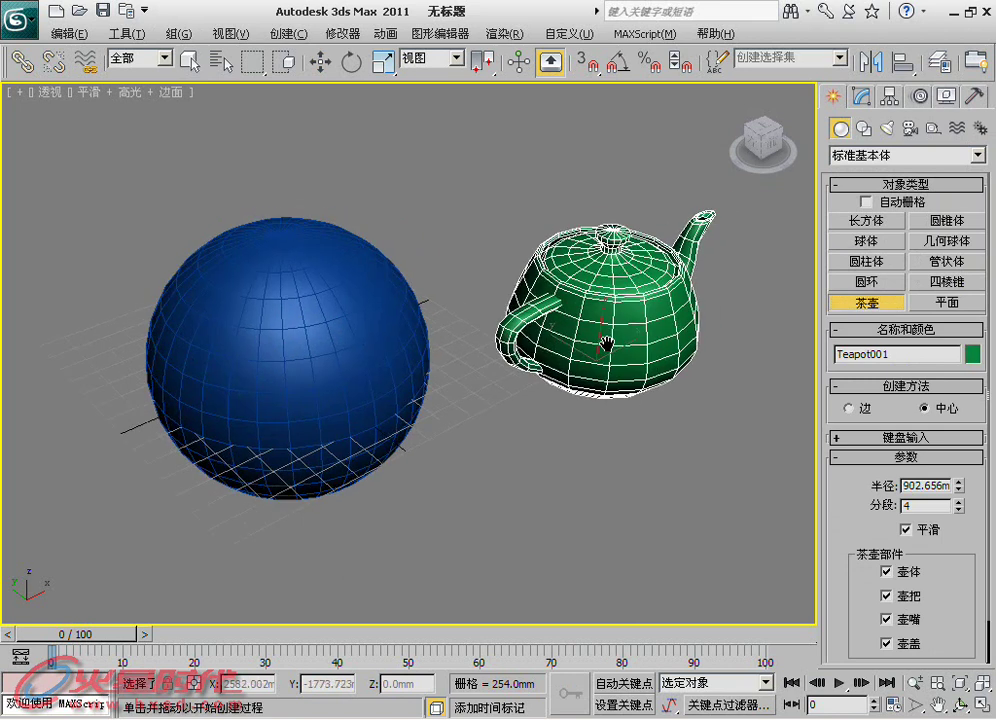
key(F4)
scroll(585, 328, up, 2)
scroll(578, 326, up, 1)
right_click(576, 325)
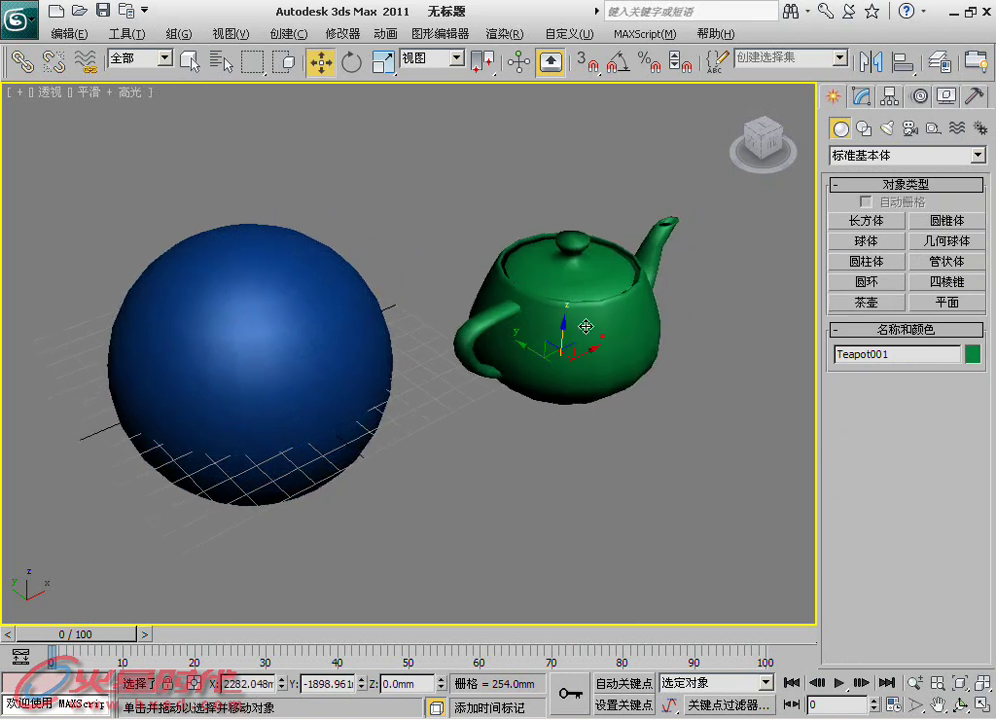
right_click(591, 323)
click(758, 482)
click(903, 348)
key(F4)
scroll(422, 356, up, 5)
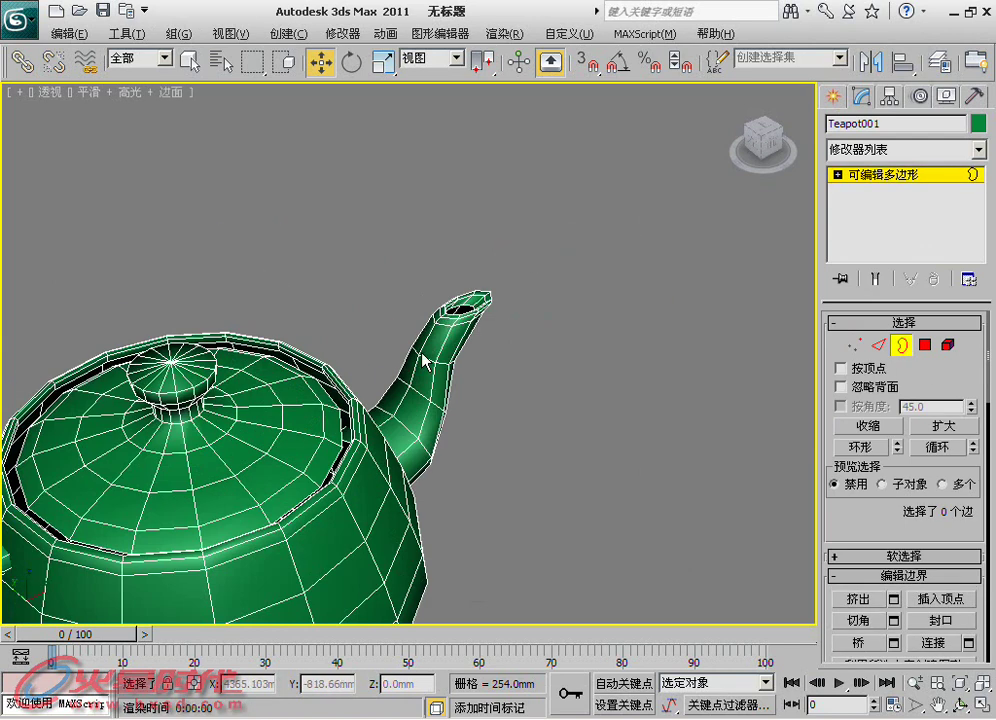
key(F4)
middle_drag(426, 293, 458, 273)
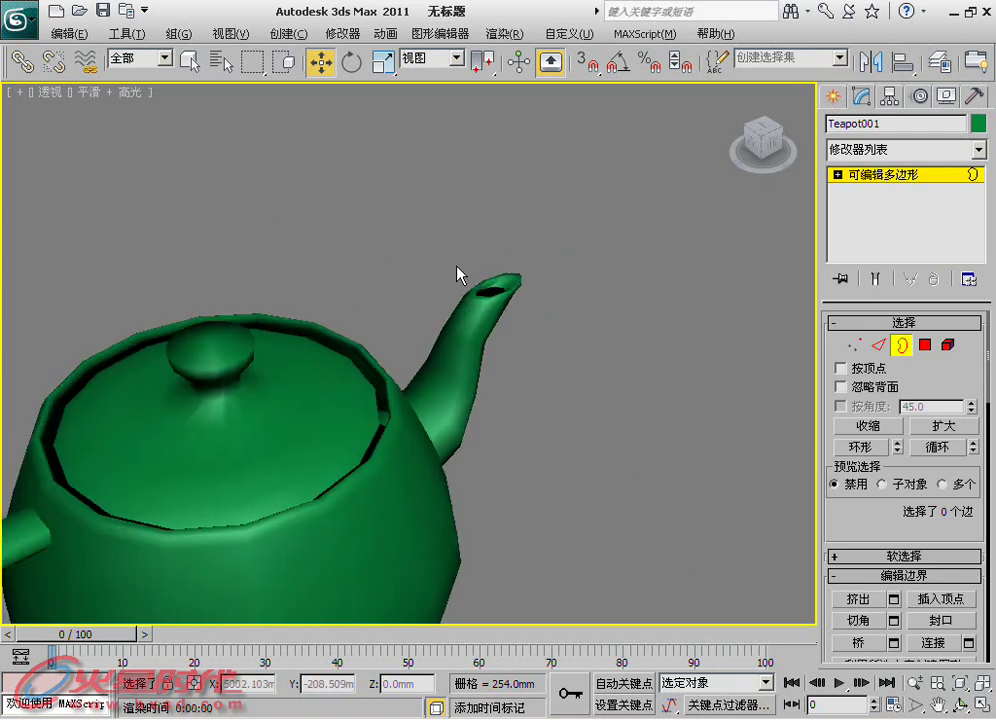
key(alt+x)
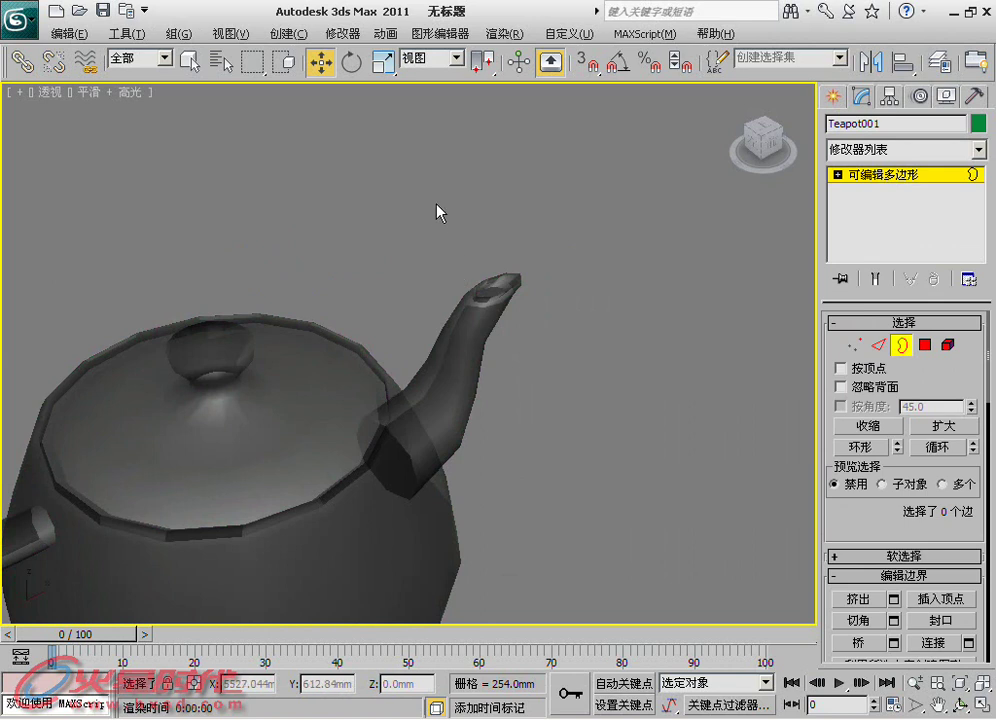
click(489, 286)
alt+middle_drag(560, 340, 382, 445)
drag(447, 428, 440, 440)
alt+middle_drag(440, 444, 438, 318)
drag(418, 211, 375, 290)
mouse_move(375, 290)
middle_down()
mouse_move(372, 334)
mouse_move(437, 340)
mouse_move(271, 351)
mouse_move(405, 313)
middle_up()
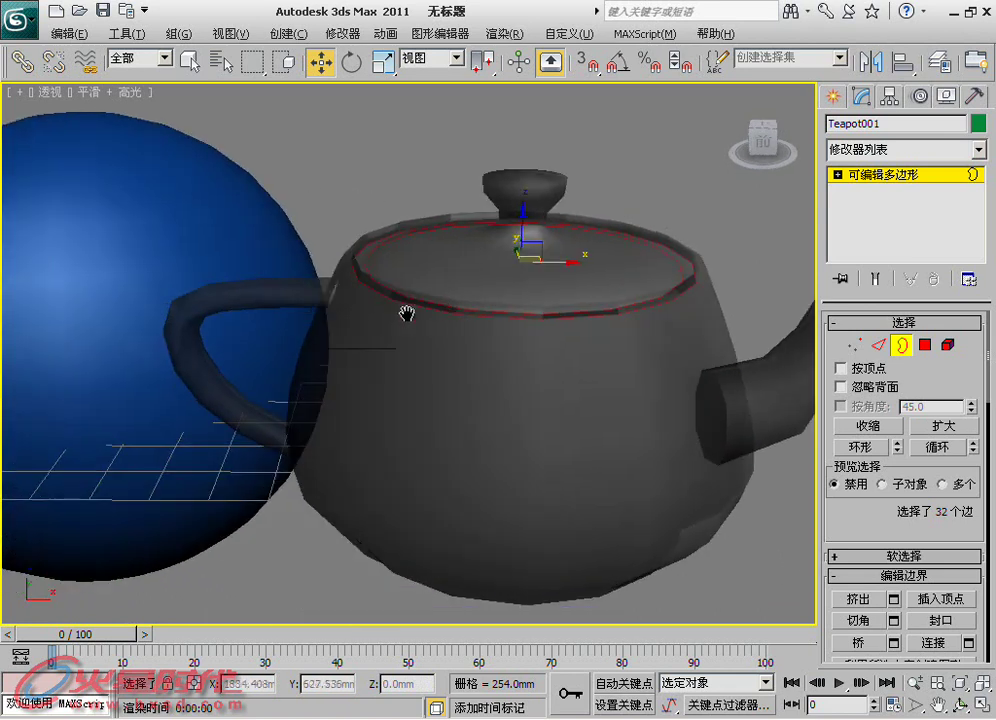
click(301, 444)
drag(245, 200, 292, 368)
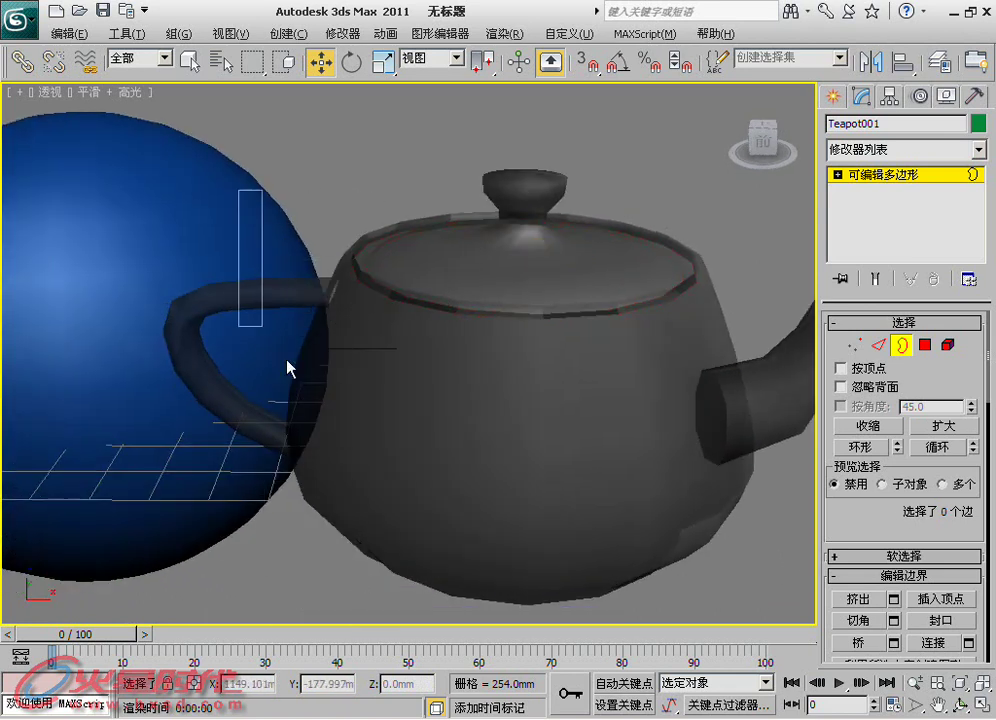
alt+middle_drag(382, 411, 367, 311)
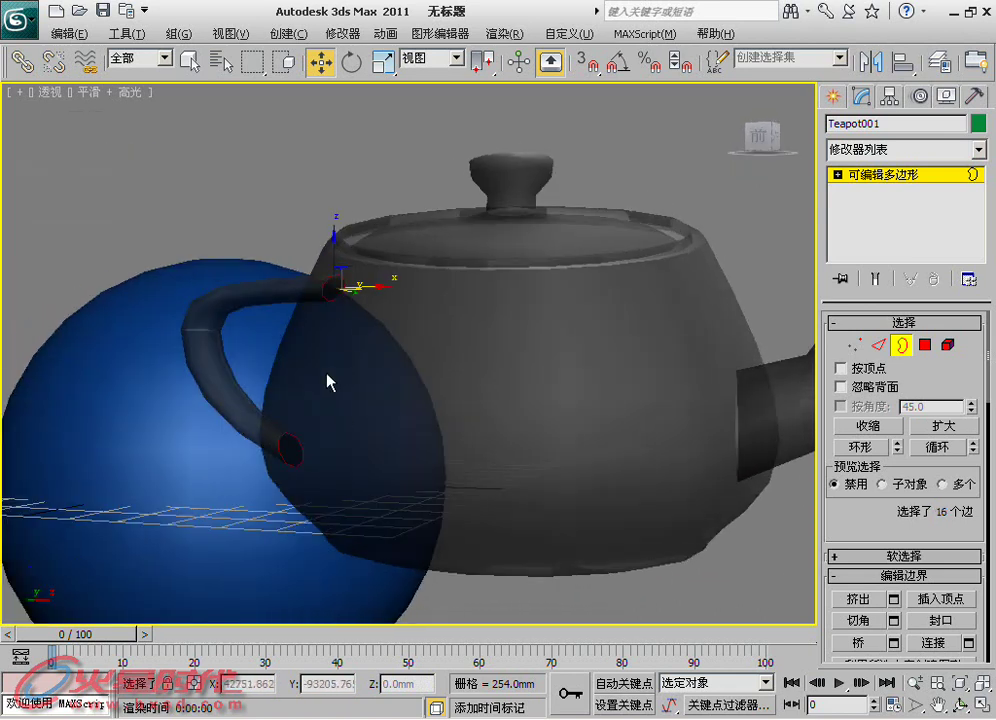
alt+middle_drag(327, 374, 366, 400)
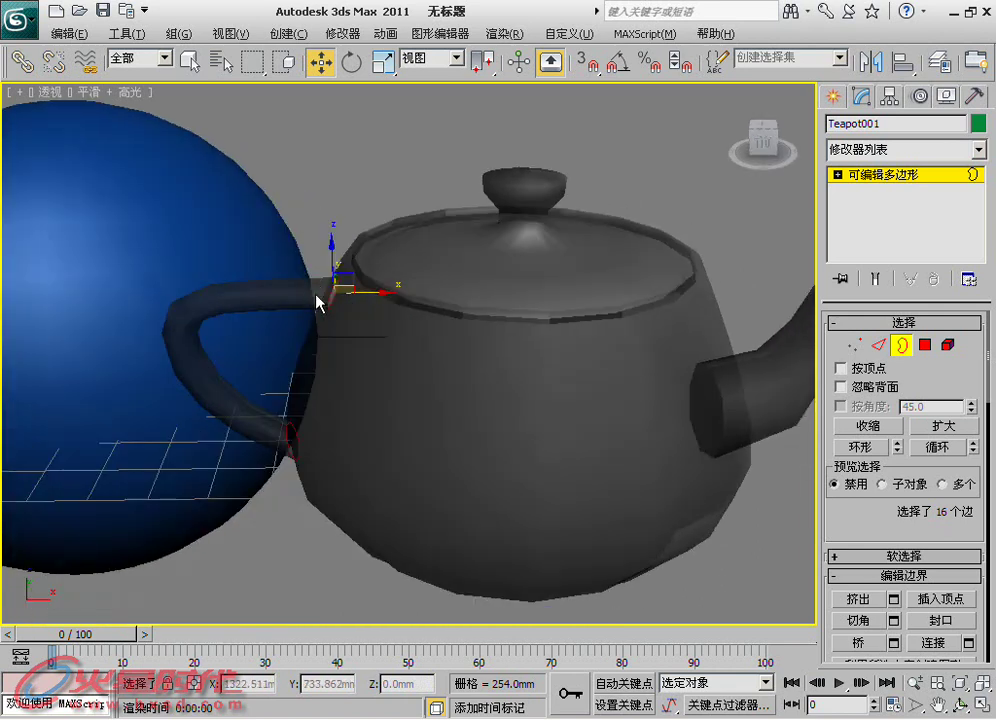
alt+middle_drag(320, 302, 489, 373)
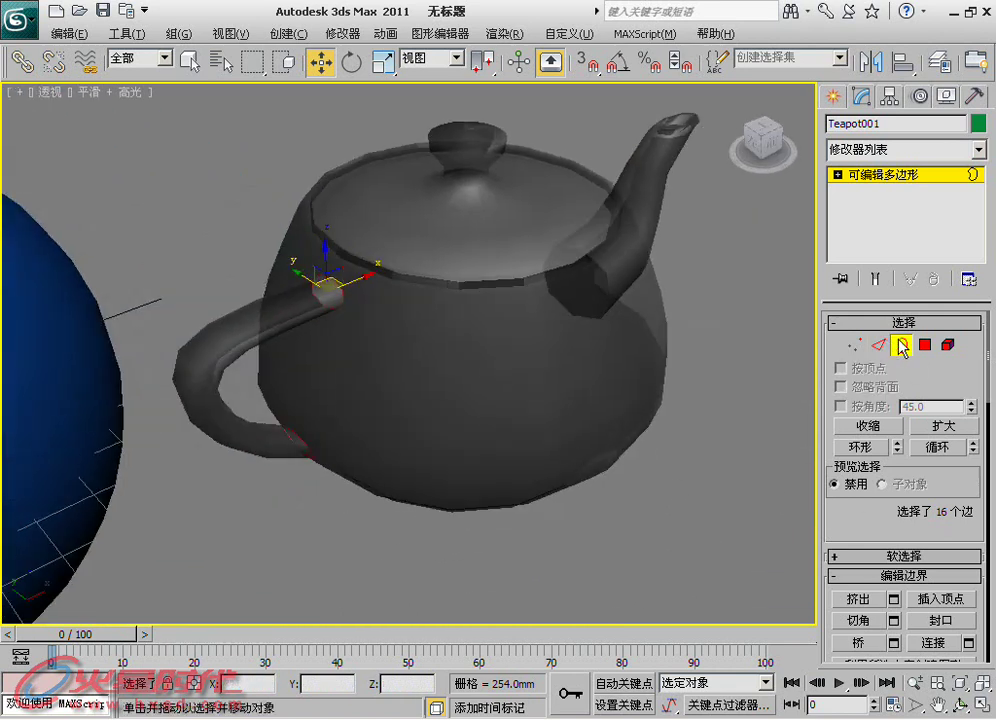
click(573, 467)
click(551, 336)
key(Delete)
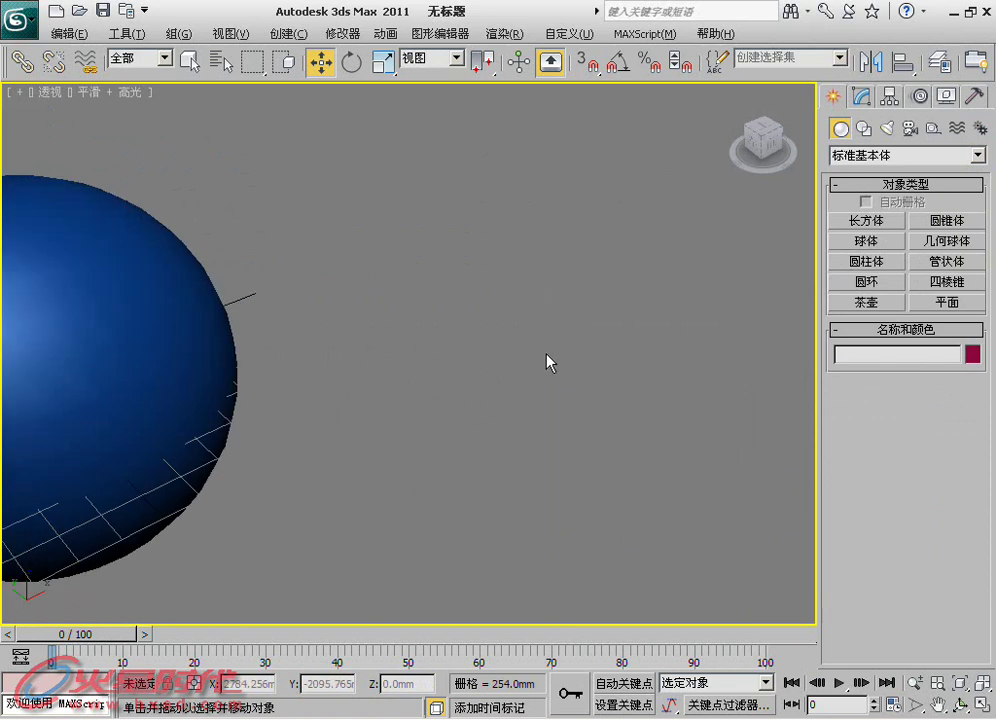
click(947, 302)
drag(396, 328, 336, 522)
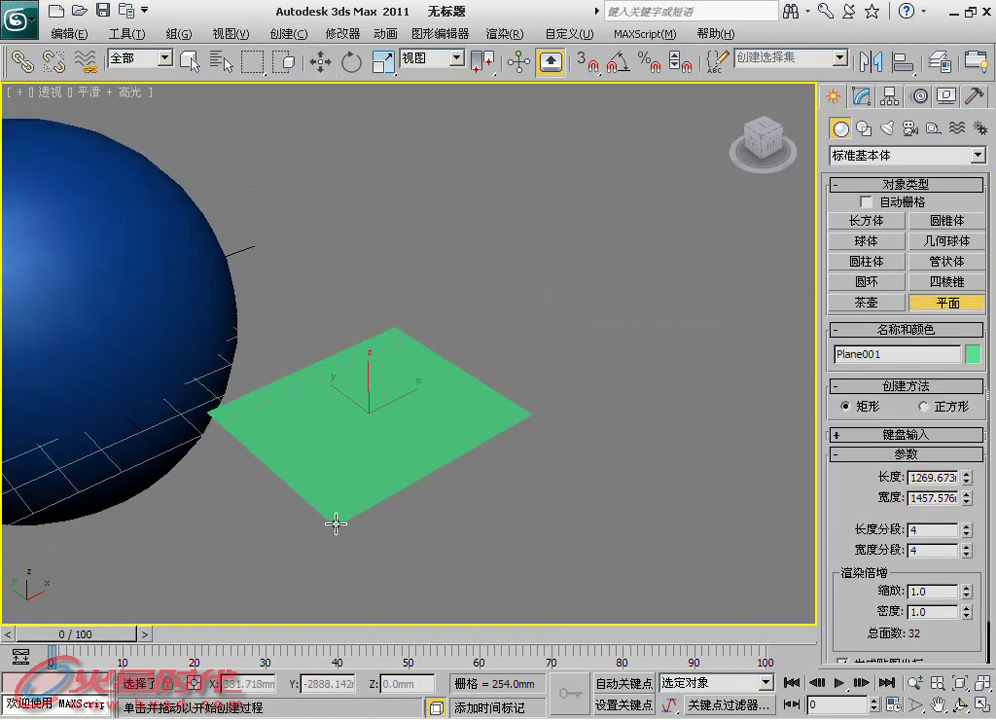
alt+middle_drag(360, 453, 413, 395)
key(w)
drag(433, 400, 500, 392)
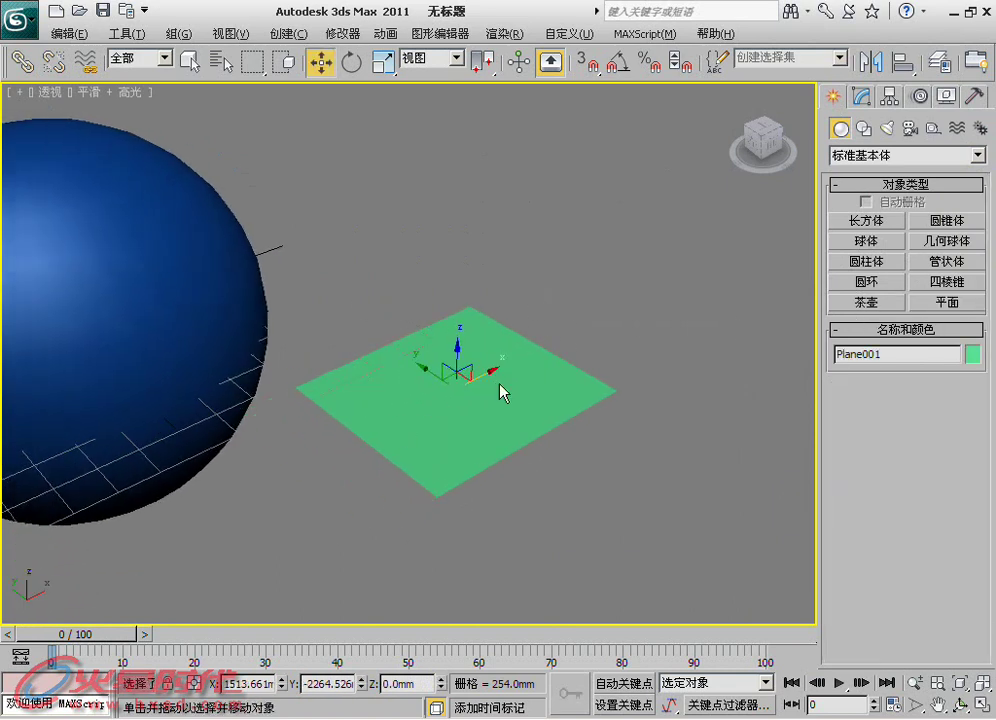
right_click(499, 384)
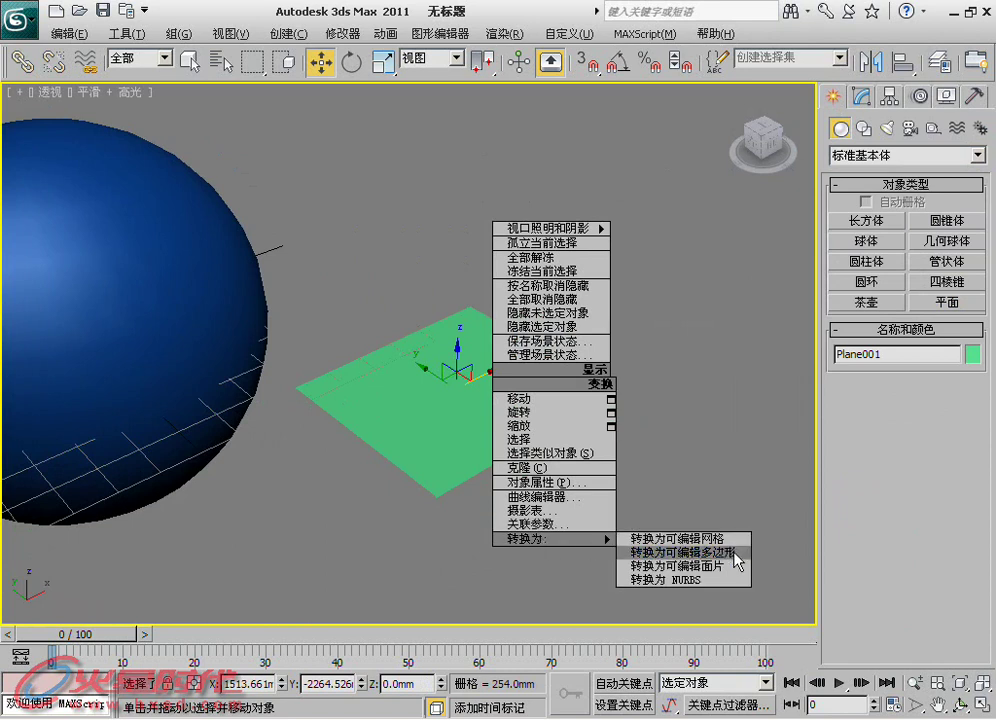
click(737, 552)
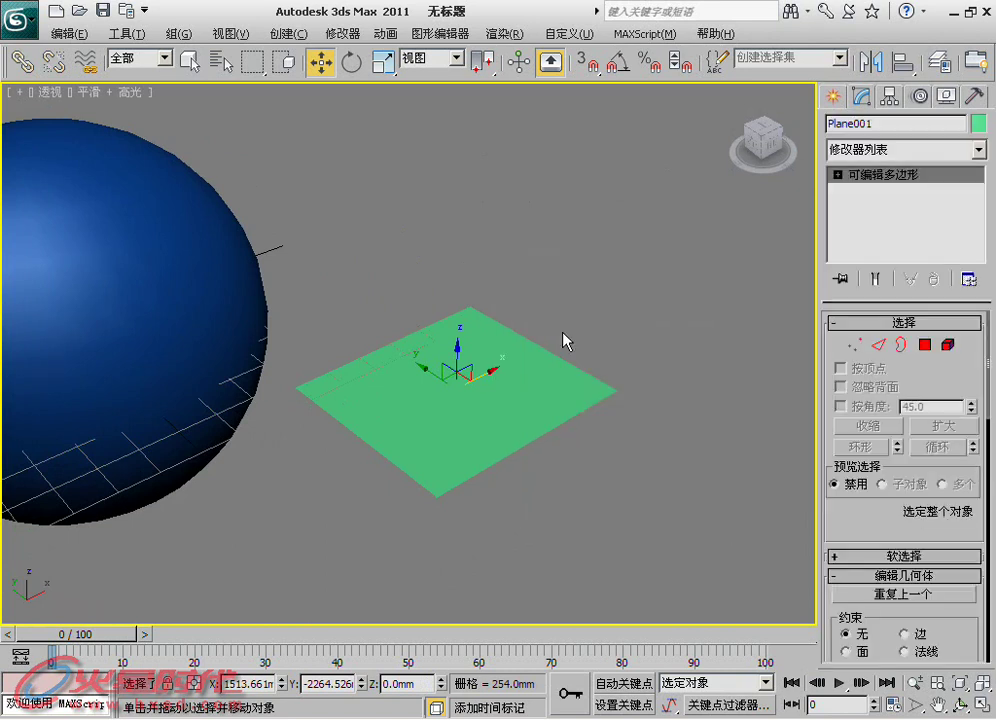
click(900, 345)
click(469, 444)
scroll(440, 300, up, 3)
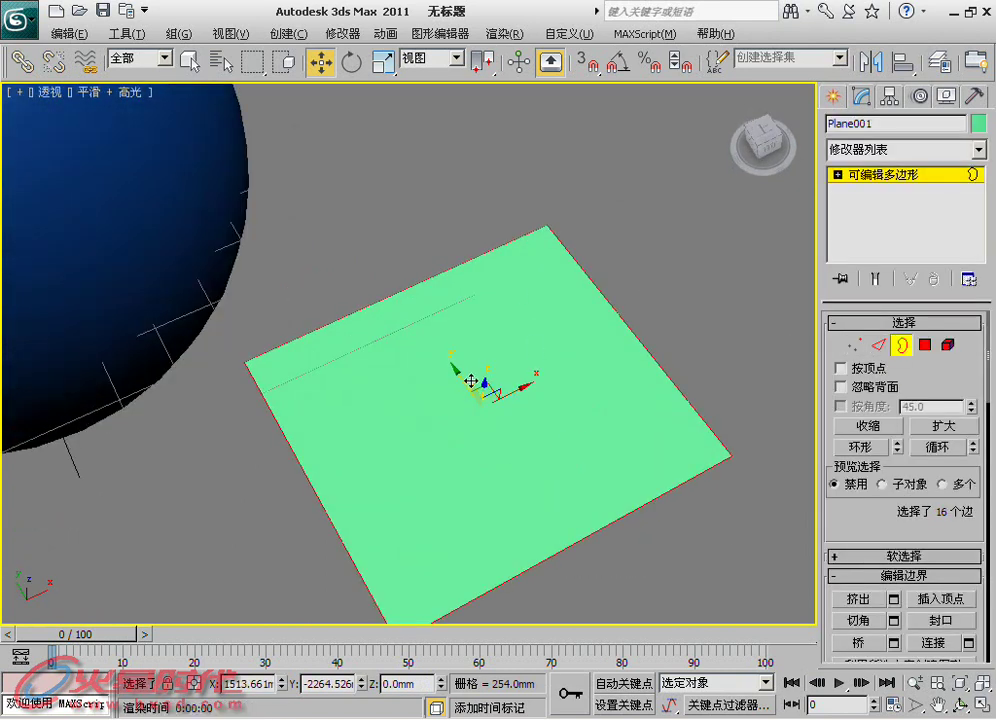
key(3)
key(4)
mouse_move(731, 413)
mouse_down()
mouse_move(697, 473)
mouse_move(690, 467)
mouse_up()
key(Delete)
middle_drag(528, 389, 516, 369)
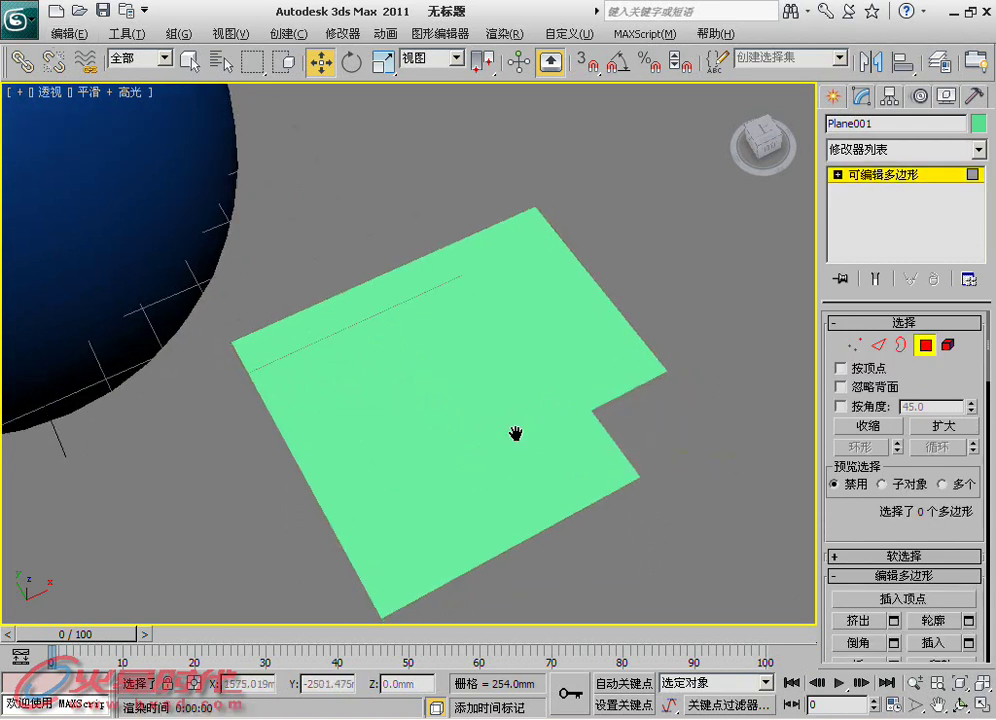
key(F4)
key(3)
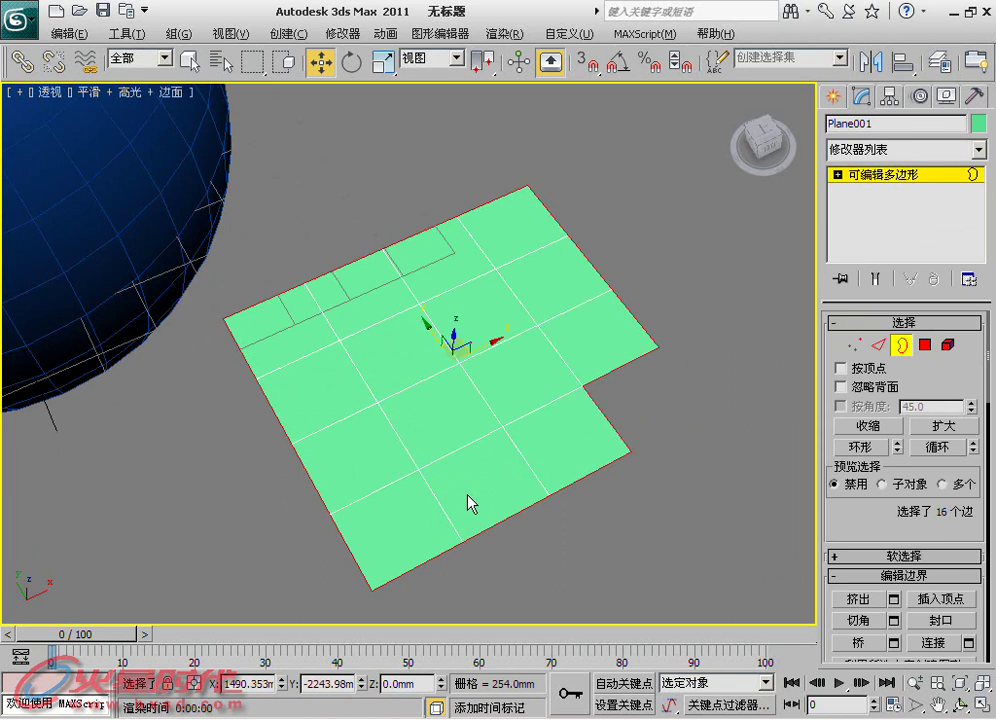
key(4)
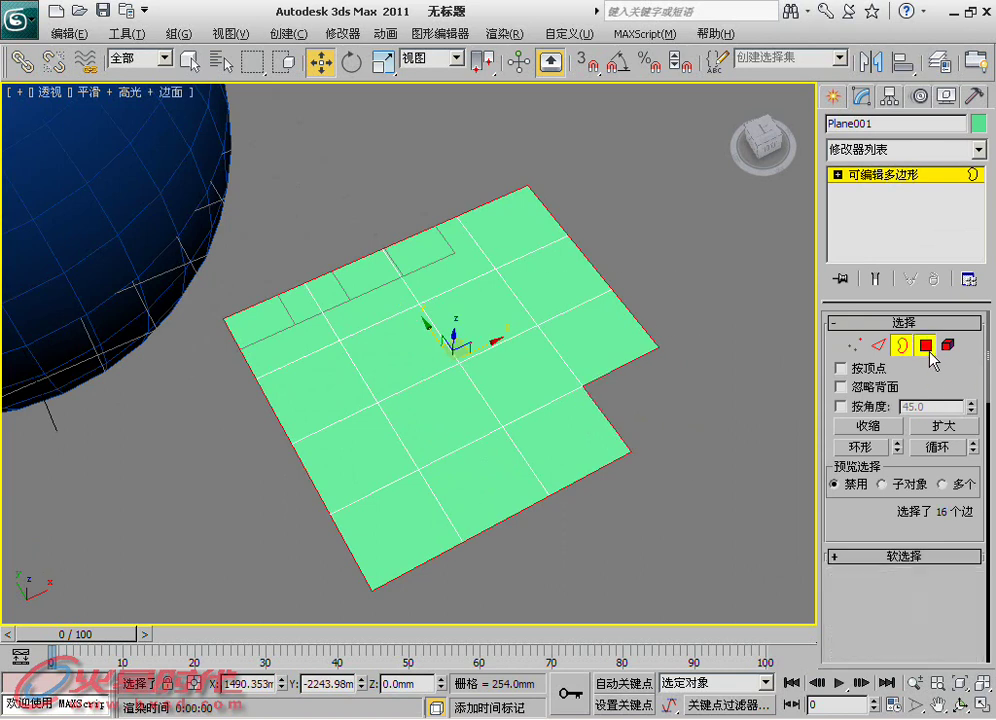
click(429, 354)
key(Delete)
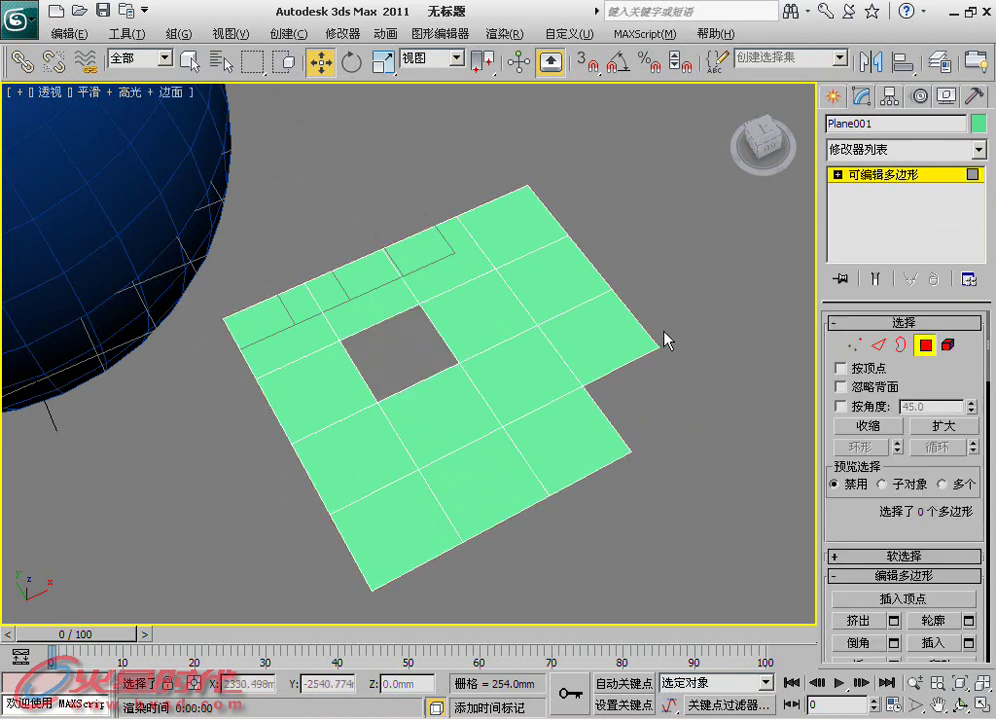
click(897, 350)
ctrl+click(405, 388)
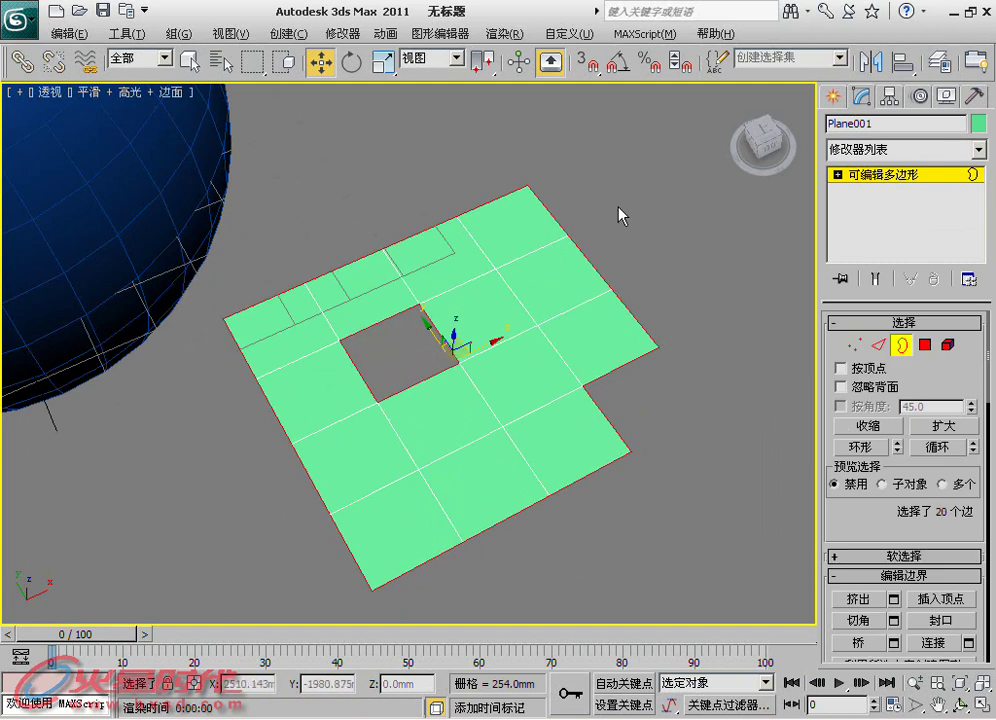
click(901, 346)
mouse_move(650, 265)
mouse_down()
mouse_move(507, 449)
mouse_move(567, 497)
mouse_up()
- Delete the plane, then select and frame Sphere001
key(Delete)
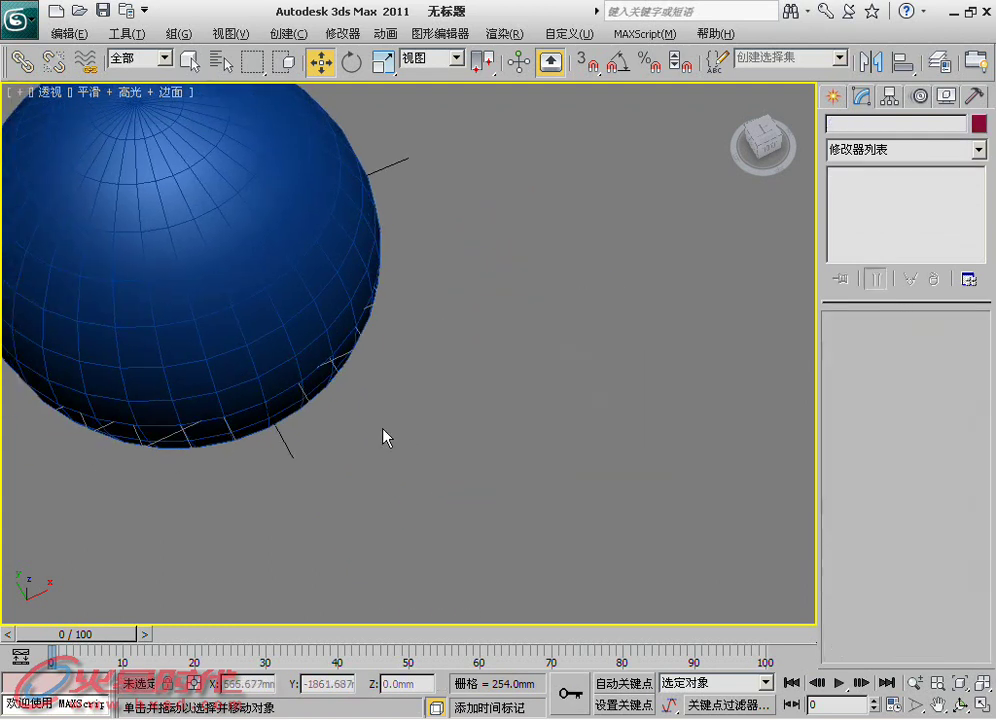
click(282, 297)
click(282, 297)
key(z)
alt+middle_drag(400, 330, 408, 300)
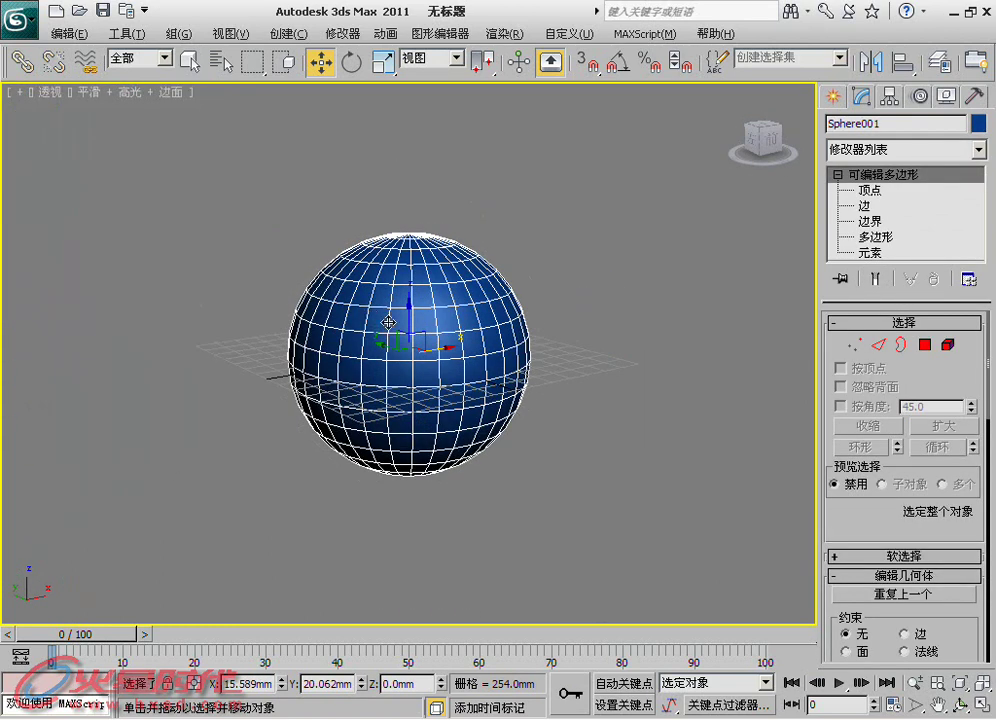
scroll(408, 346, up, 4)
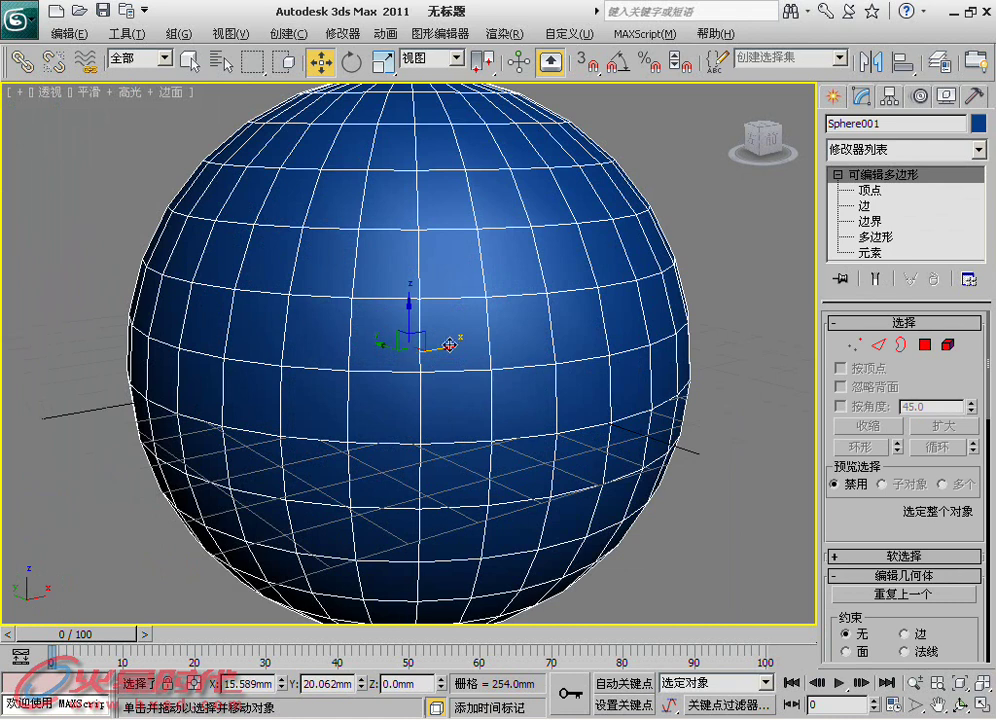
- At Polygon level, delete a T-shaped group of five polygons from the sphere's front
click(927, 345)
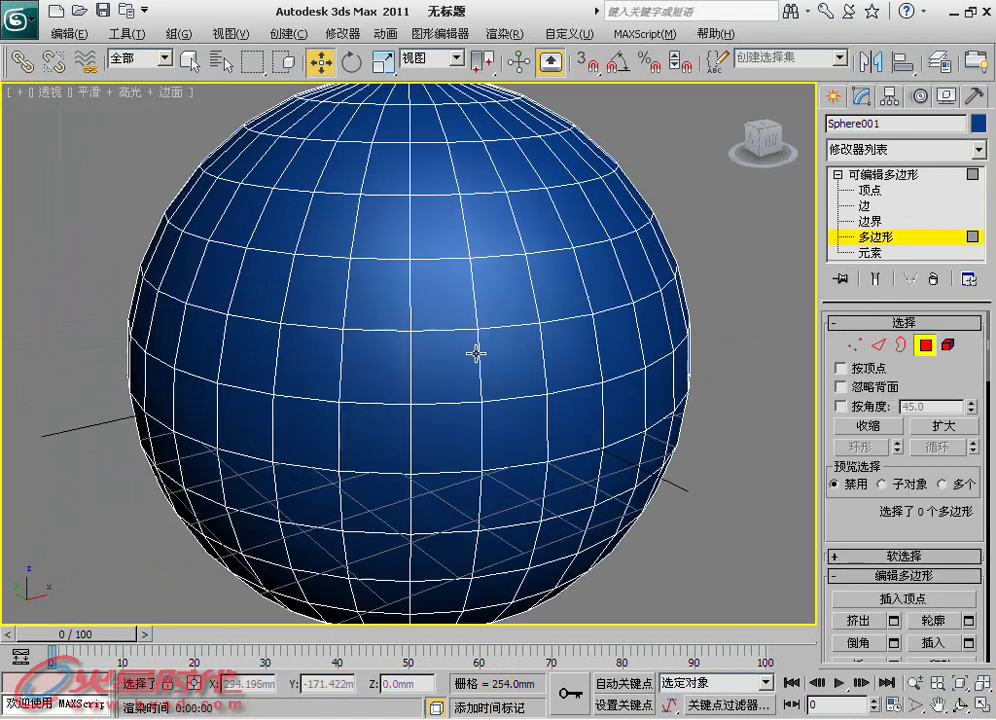
middle_drag(479, 358, 327, 362)
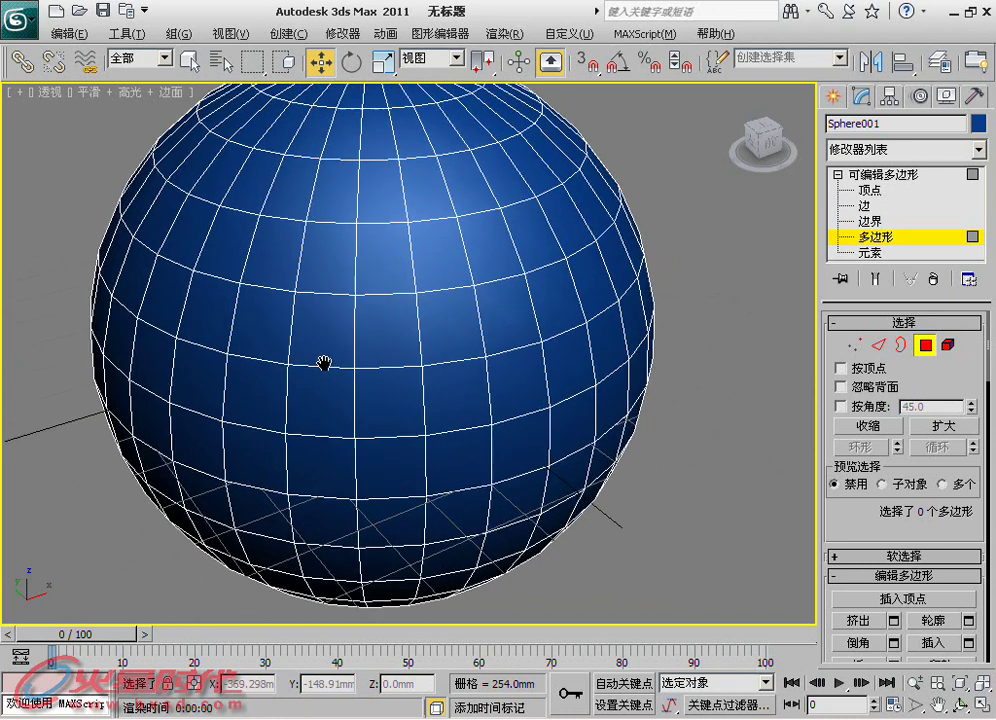
click(262, 336)
ctrl+click(338, 340)
ctrl+click(388, 320)
ctrl+click(333, 382)
ctrl+click(329, 444)
key(Delete)
- Delete two groups of three polygons to cut two smaller rectangular slots
mouse_move(507, 402)
alt+middle_down()
mouse_move(413, 411)
mouse_move(413, 376)
alt+middle_up()
click(408, 372)
ctrl+click(474, 350)
ctrl+click(506, 352)
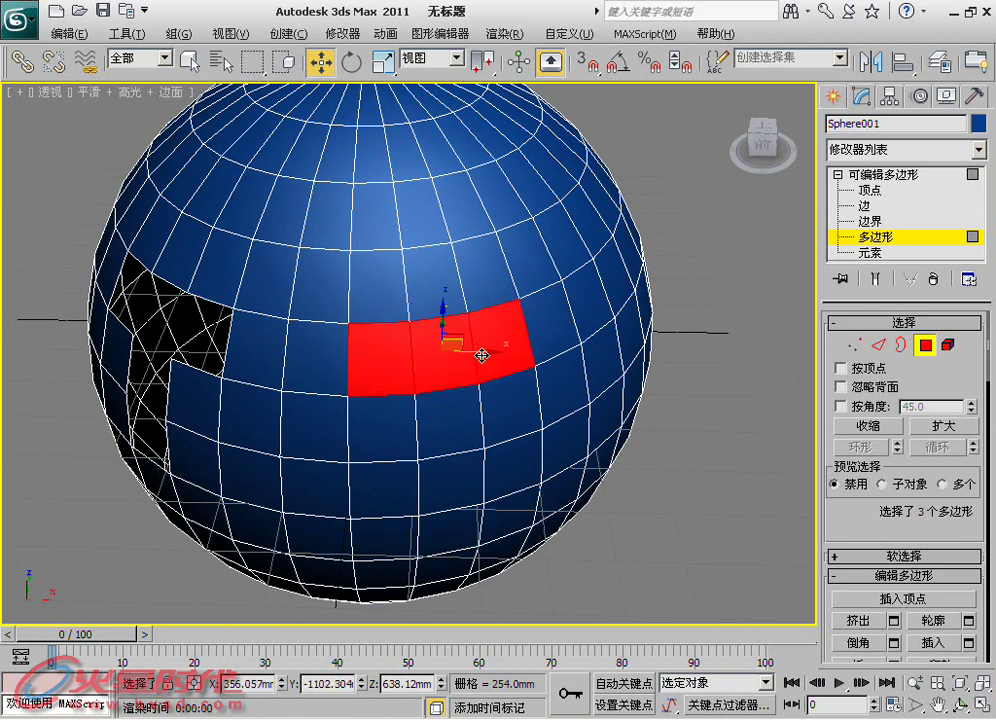
key(Delete)
click(388, 498)
ctrl+click(450, 482)
ctrl+click(507, 472)
key(Delete)
- Orbit and zoom the view to inspect the three new openings
mouse_move(408, 476)
alt+middle_down()
mouse_move(356, 440)
mouse_move(420, 435)
alt+middle_up()
scroll(471, 429, up, 2)
alt+middle_drag(472, 215, 377, 254)
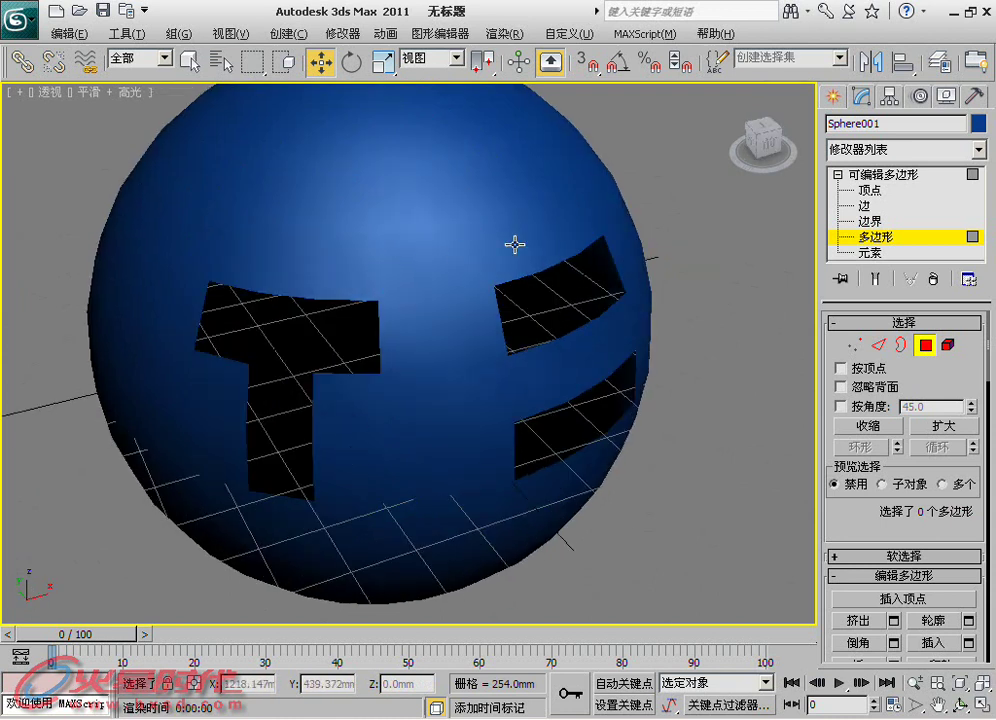
drag(848, 510, 848, 445)
scroll(848, 446, down, 3)
scroll(870, 452, down, 1)
scroll(877, 447, up, 2)
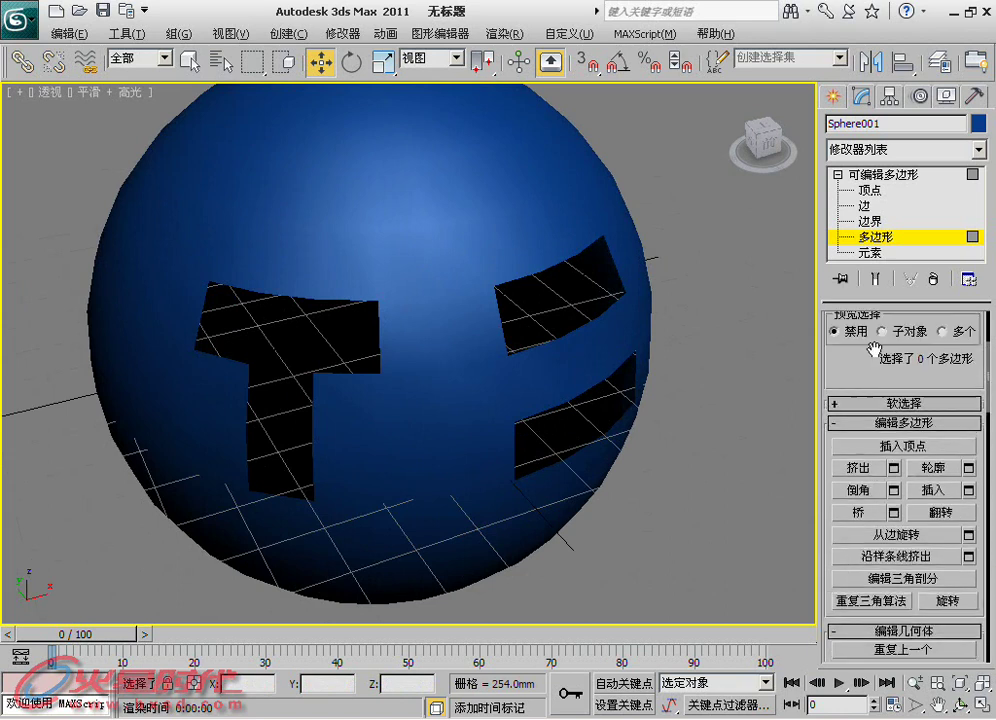
- Switch to Border level and select the T-shaped hole's border
key(3)
scroll(876, 537, down, 4)
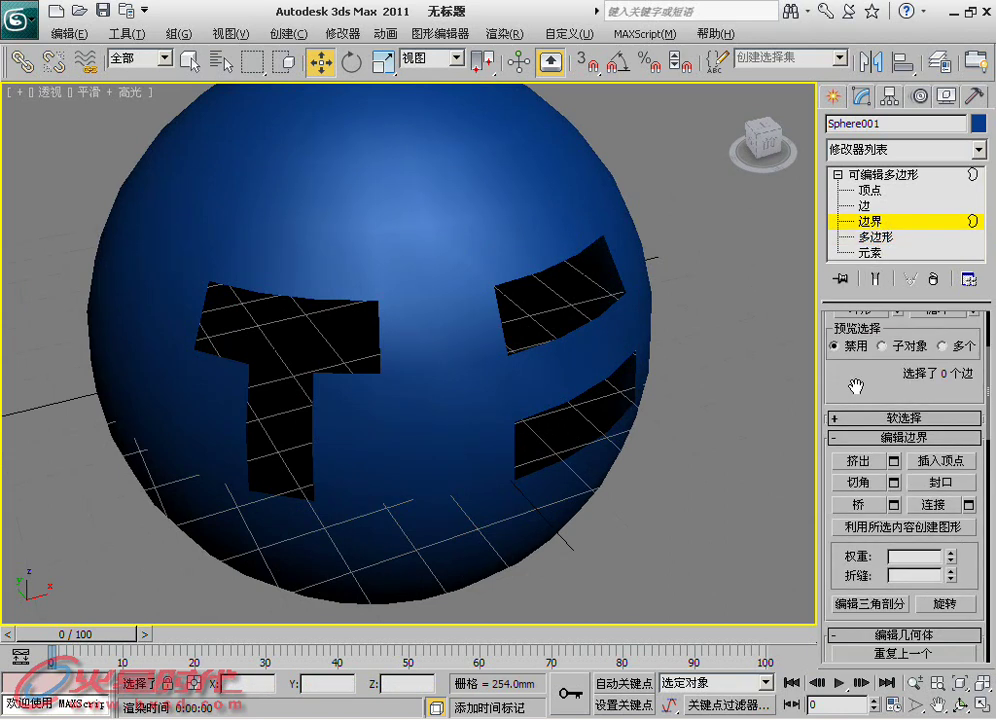
scroll(870, 450, down, 2)
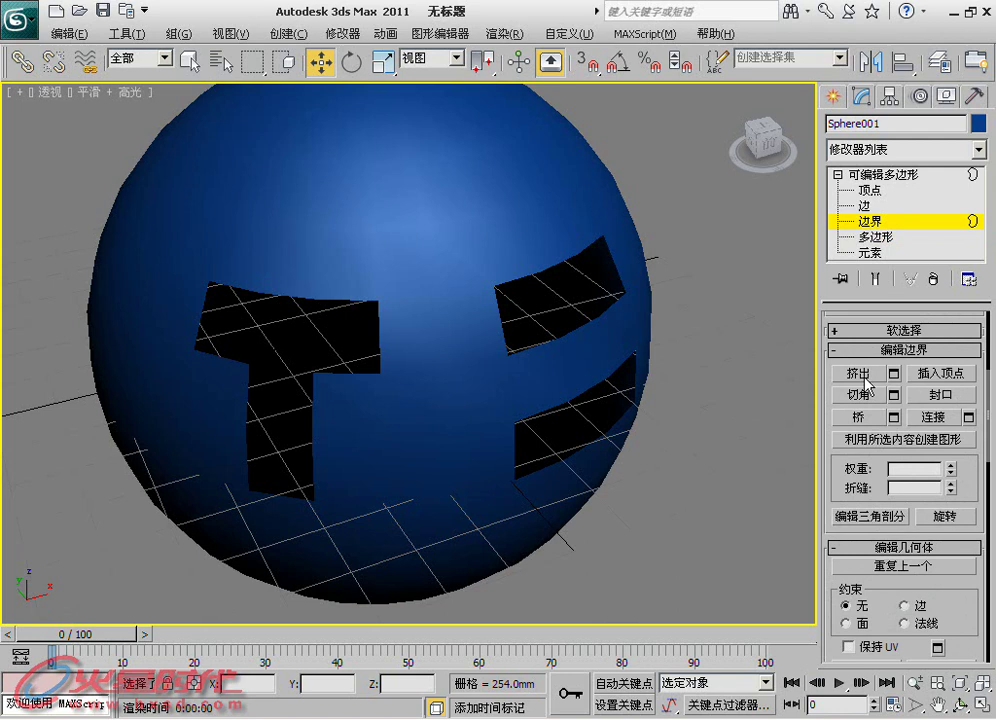
key(F4)
mouse_move(451, 378)
alt+middle_down()
mouse_move(451, 444)
mouse_move(462, 455)
mouse_move(418, 437)
mouse_move(585, 345)
mouse_move(612, 380)
mouse_move(640, 292)
alt+middle_up()
click(567, 382)
- Try extruding the border (height 251.7mm, width 147.446mm), then cancel the extrusion
click(858, 373)
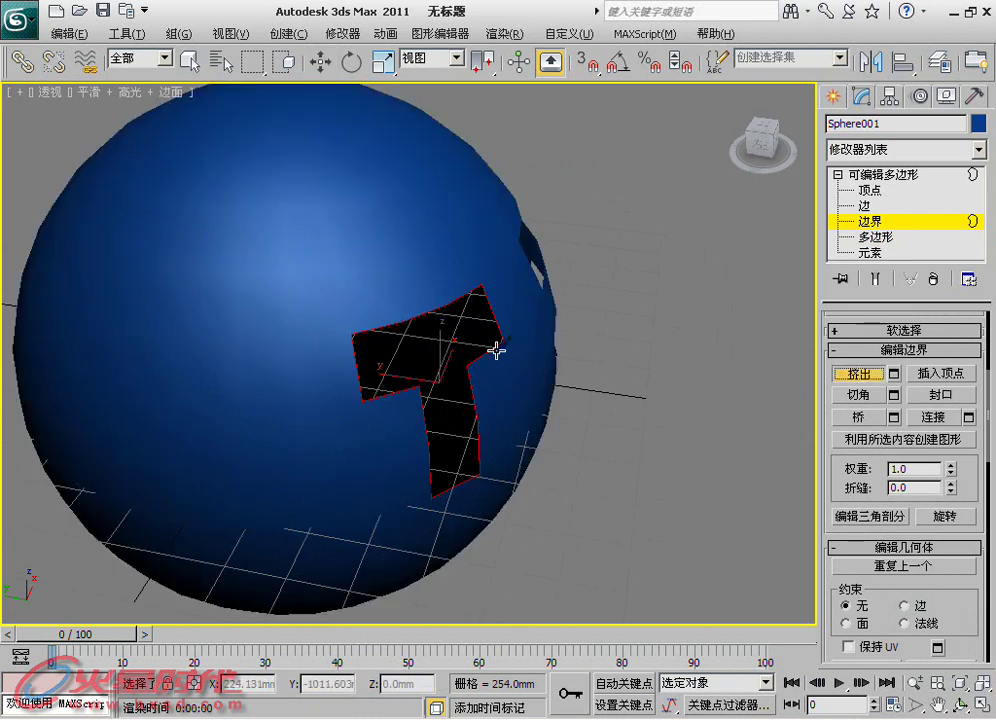
mouse_move(496, 349)
mouse_down()
mouse_move(605, 296)
mouse_move(516, 387)
mouse_move(620, 271)
mouse_move(582, 285)
mouse_move(583, 312)
mouse_move(499, 337)
mouse_up()
key(F4)
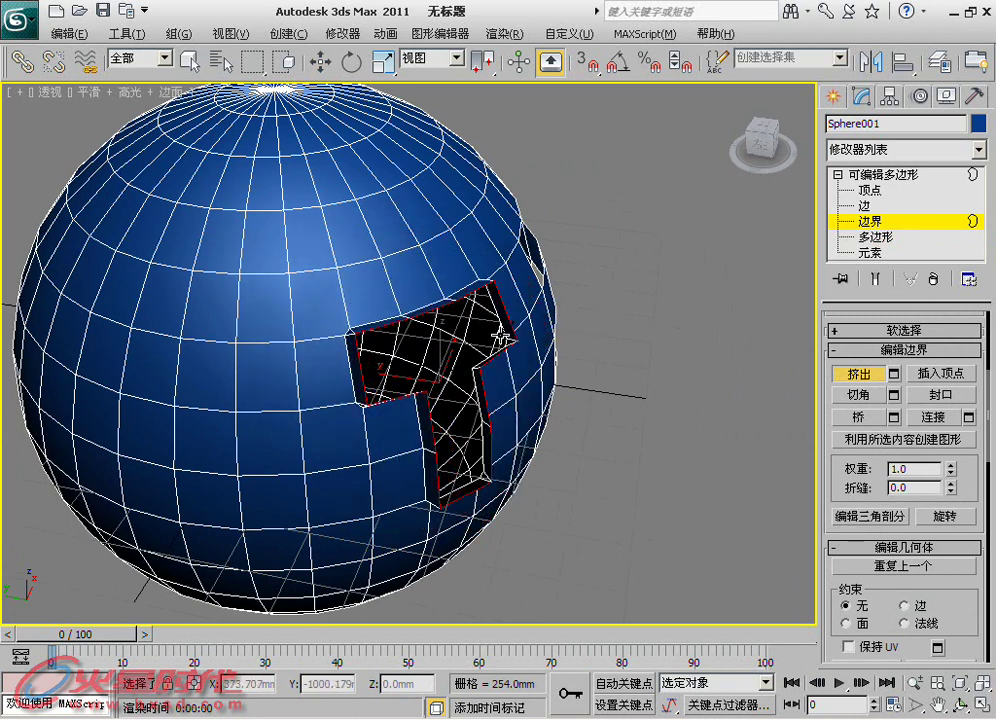
click(893, 373)
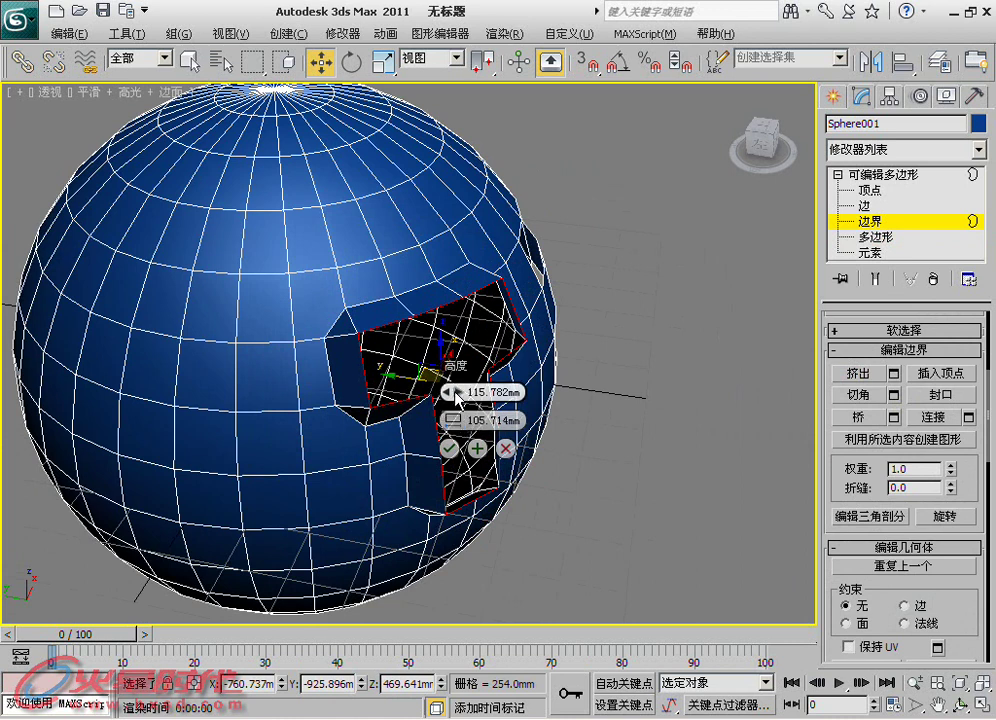
drag(455, 392, 458, 475)
drag(451, 420, 452, 430)
click(505, 449)
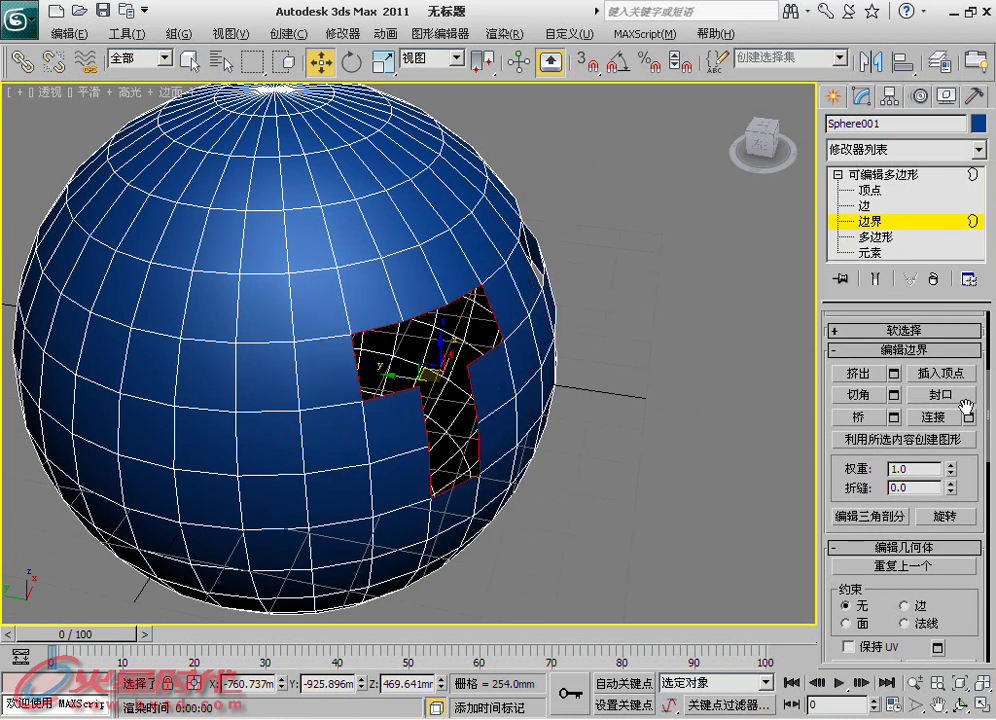
- Insert a vertex on the T-shaped hole's border
click(944, 374)
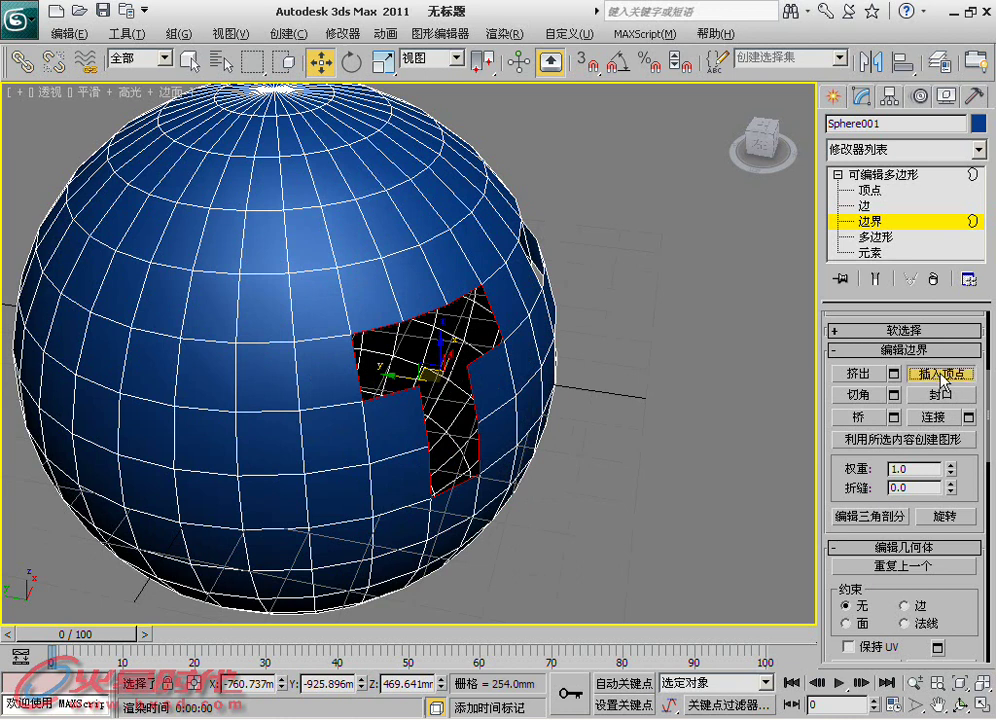
scroll(333, 373, up, 1)
scroll(378, 356, up, 3)
click(382, 343)
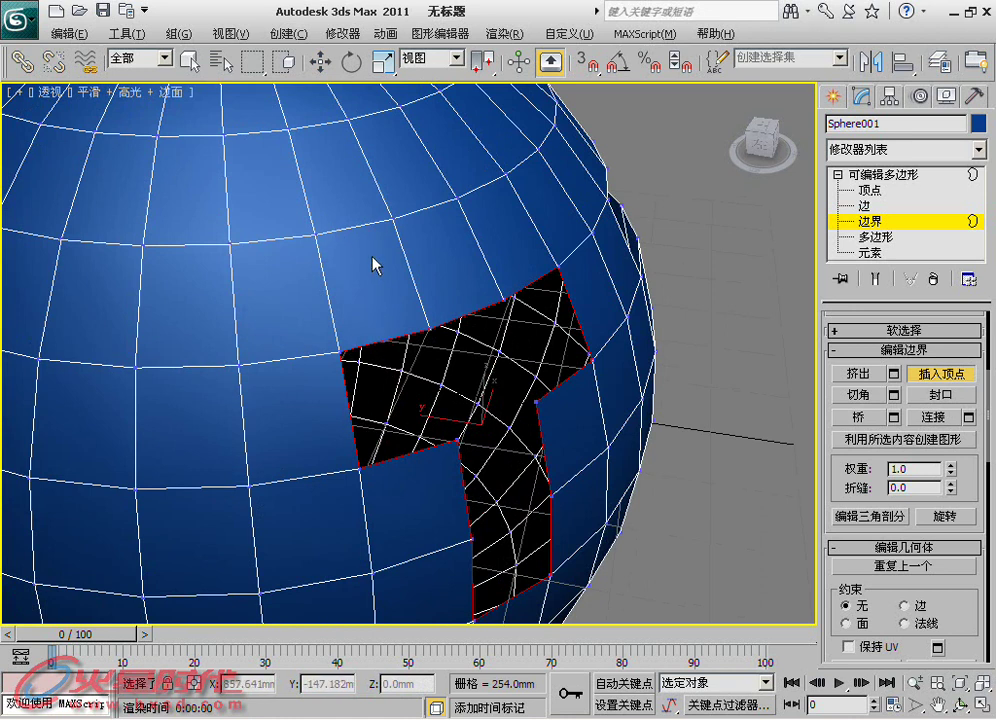
- Try chamfering the T border, then back the chamfer off to nothing
click(861, 394)
drag(485, 307, 496, 285)
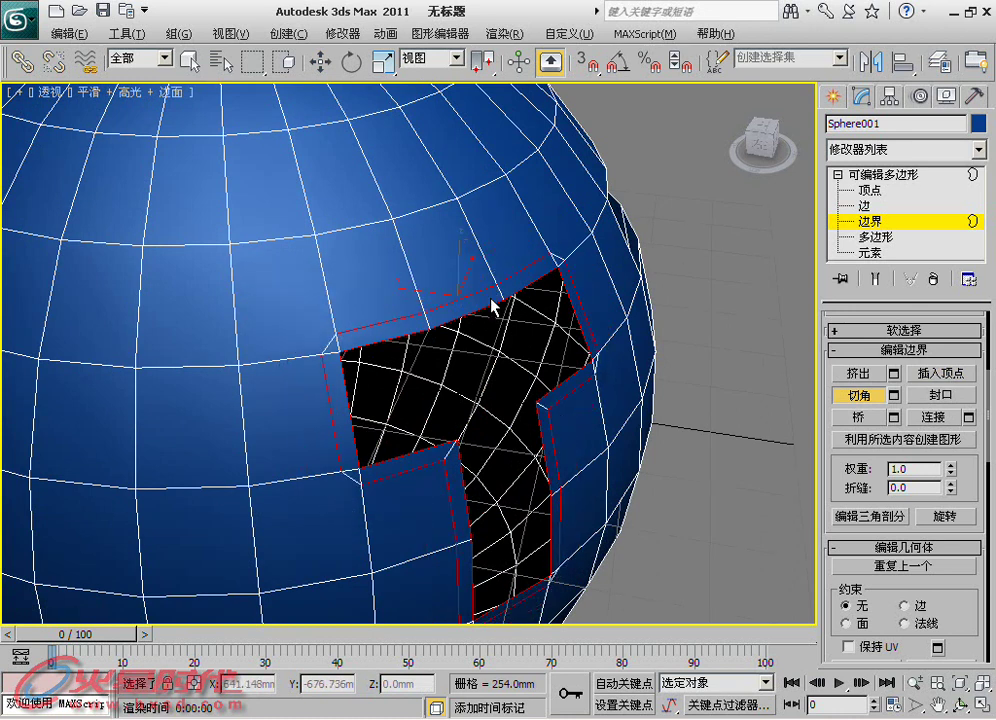
drag(496, 285, 494, 311)
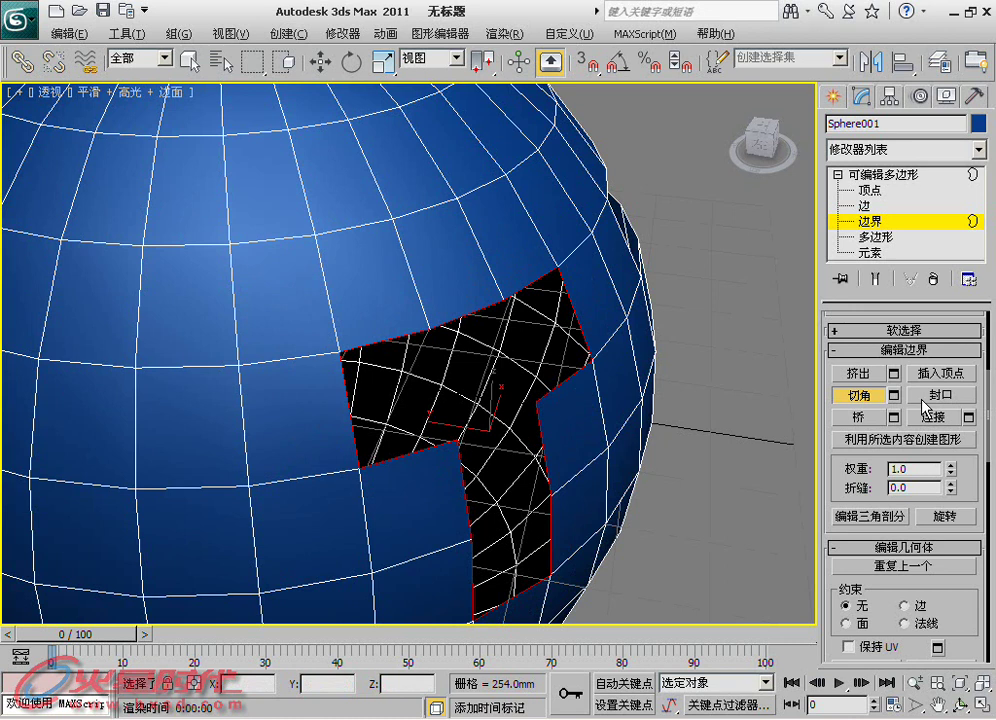
key(F4)
mouse_move(663, 270)
alt+middle_down()
mouse_move(551, 238)
mouse_move(474, 267)
mouse_move(648, 229)
alt+middle_up()
key(w)
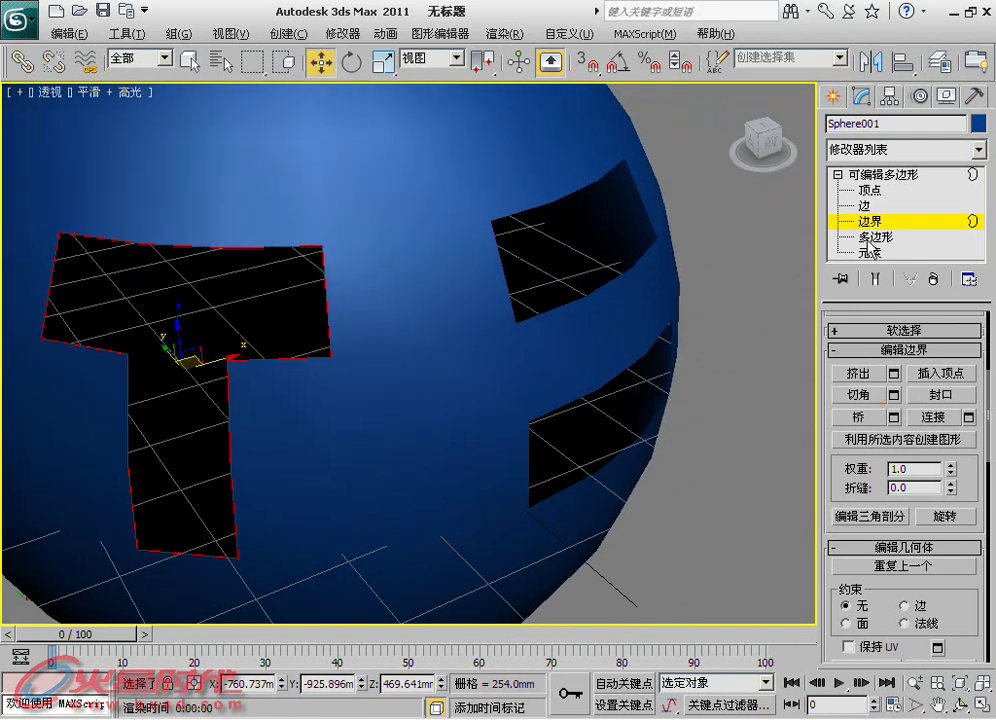
- Cap the upper-right rectangular opening with a new face
key(F4)
click(716, 216)
click(640, 260)
mouse_move(640, 260)
alt+middle_down()
mouse_move(662, 251)
mouse_move(796, 413)
alt+middle_up()
click(944, 396)
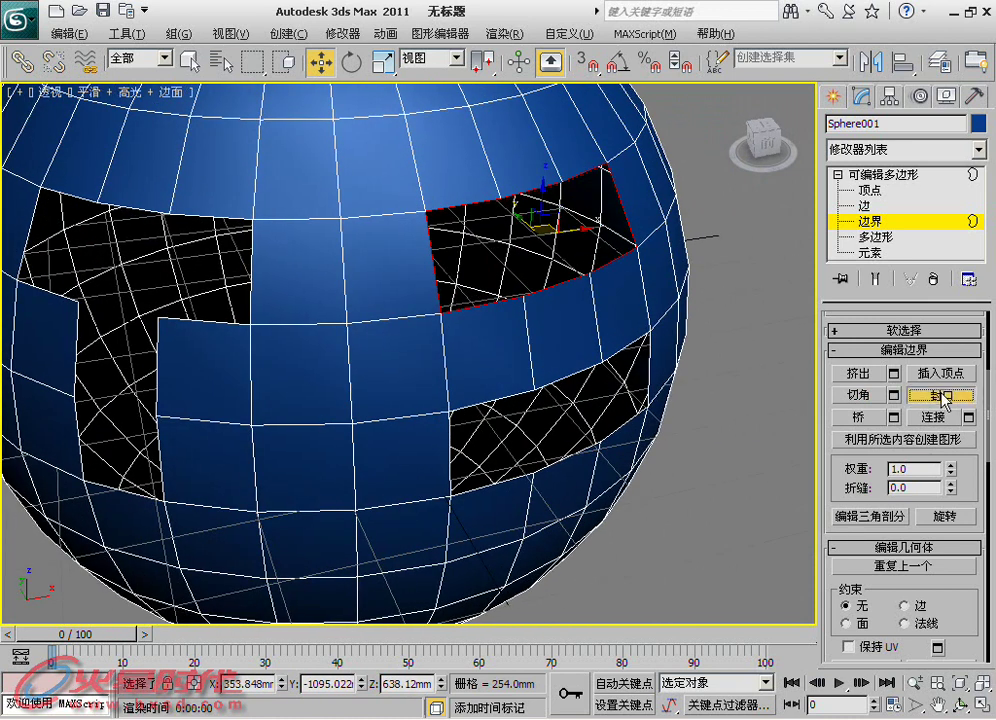
- Cap the lower rectangular opening using the quad menu's Cap command
drag(733, 356, 622, 433)
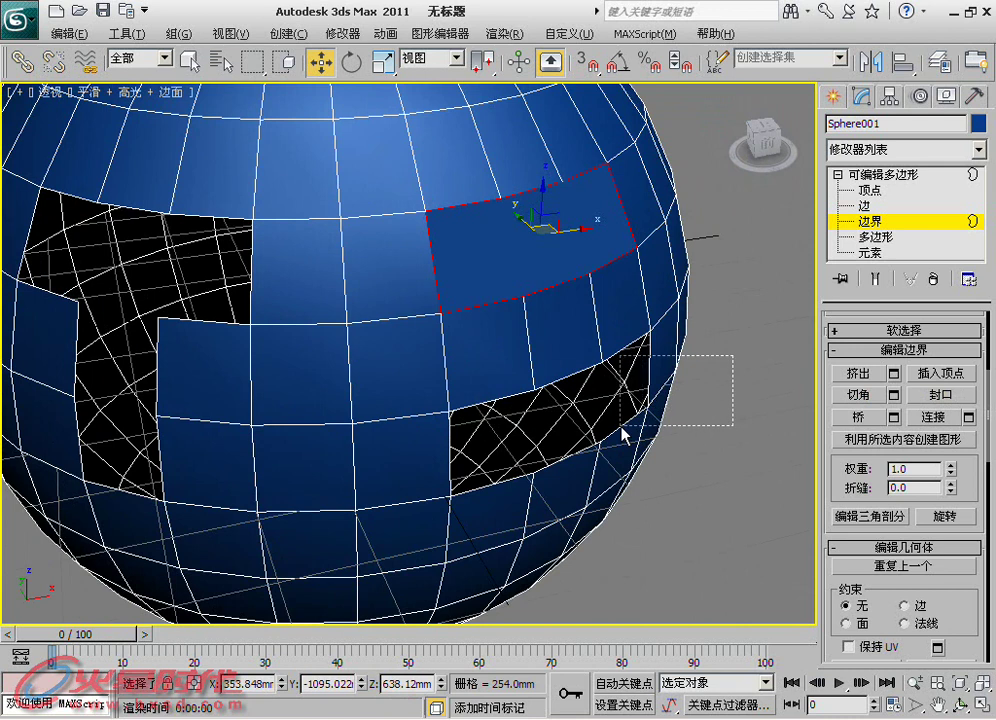
alt+middle_drag(749, 400, 705, 364)
drag(705, 364, 580, 442)
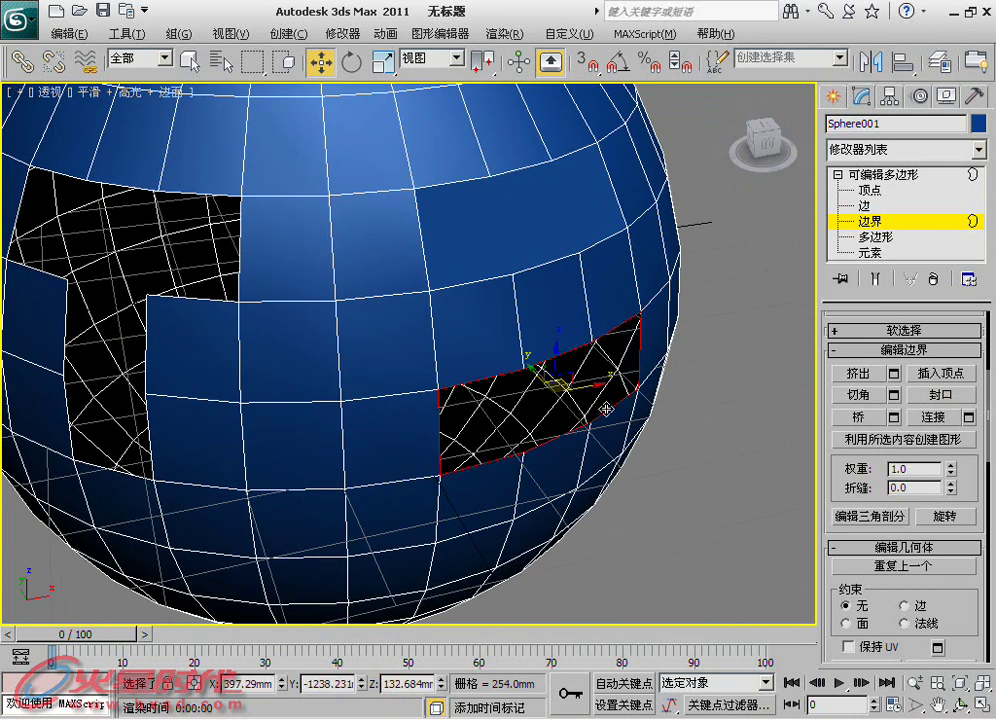
right_click(607, 414)
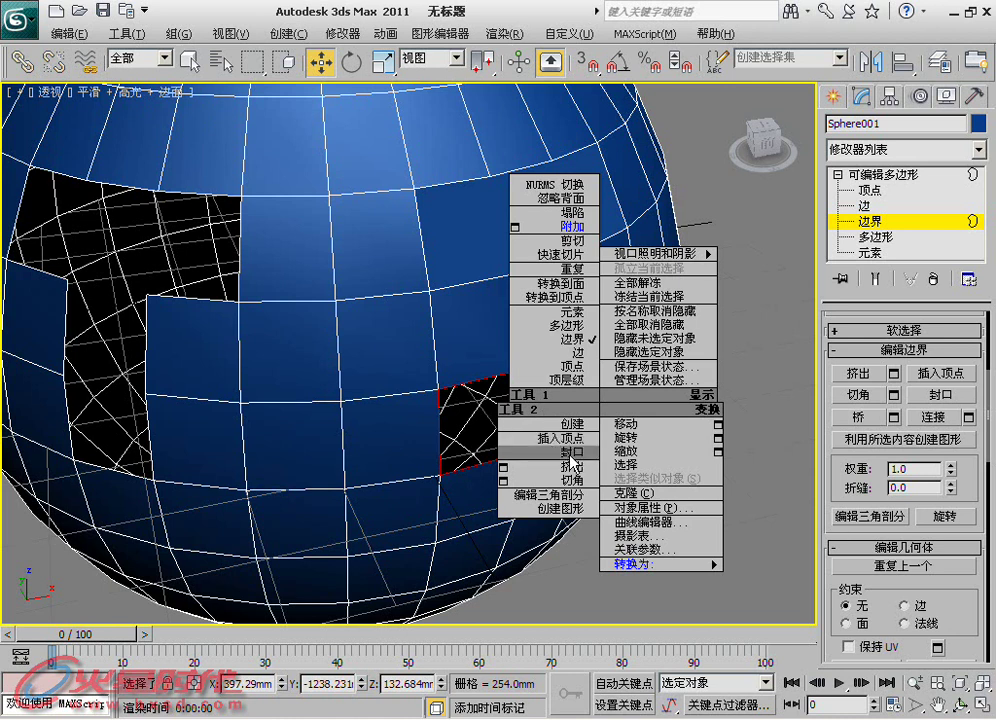
click(570, 456)
scroll(491, 369, down, 2)
scroll(548, 371, up, 2)
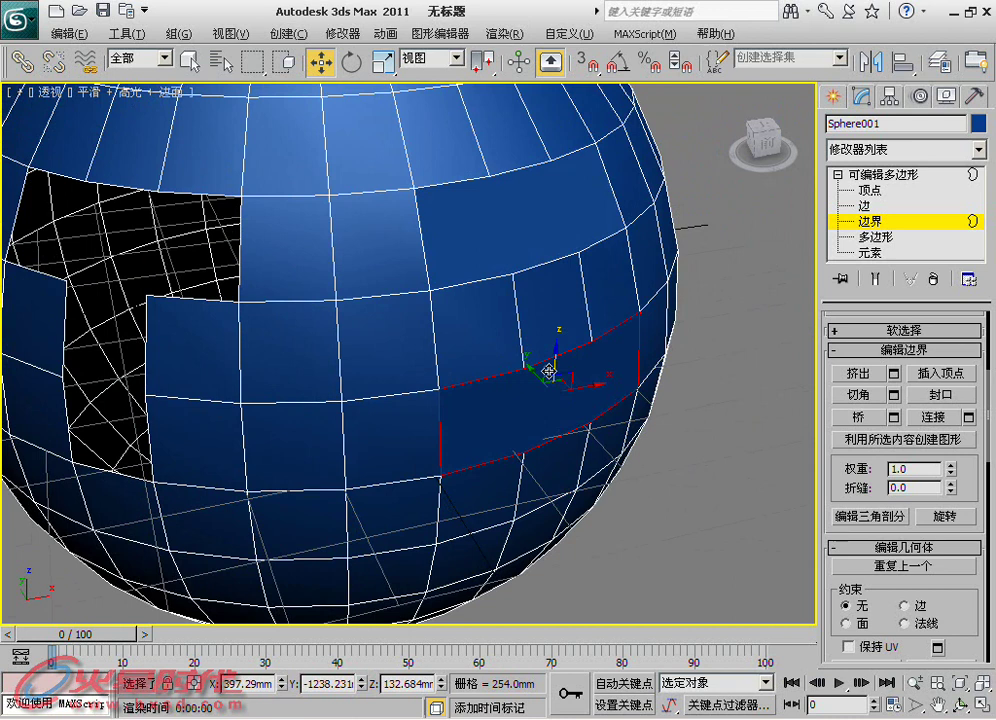
alt+middle_drag(522, 345, 504, 246)
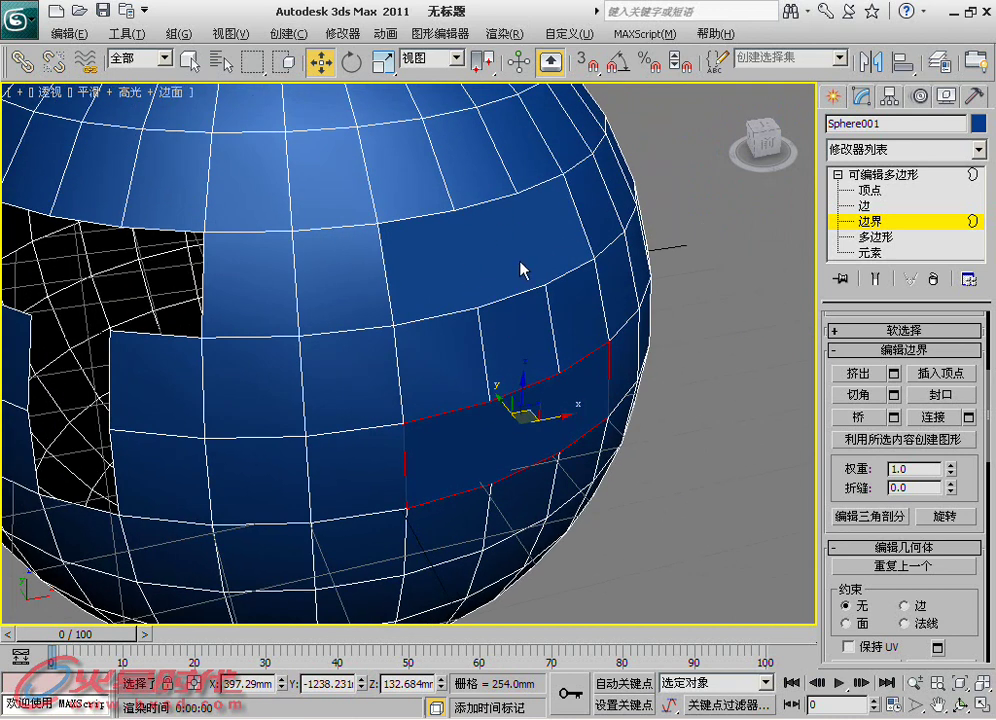
- At Vertex level, select vertices 179 and 180 on the sphere
click(842, 191)
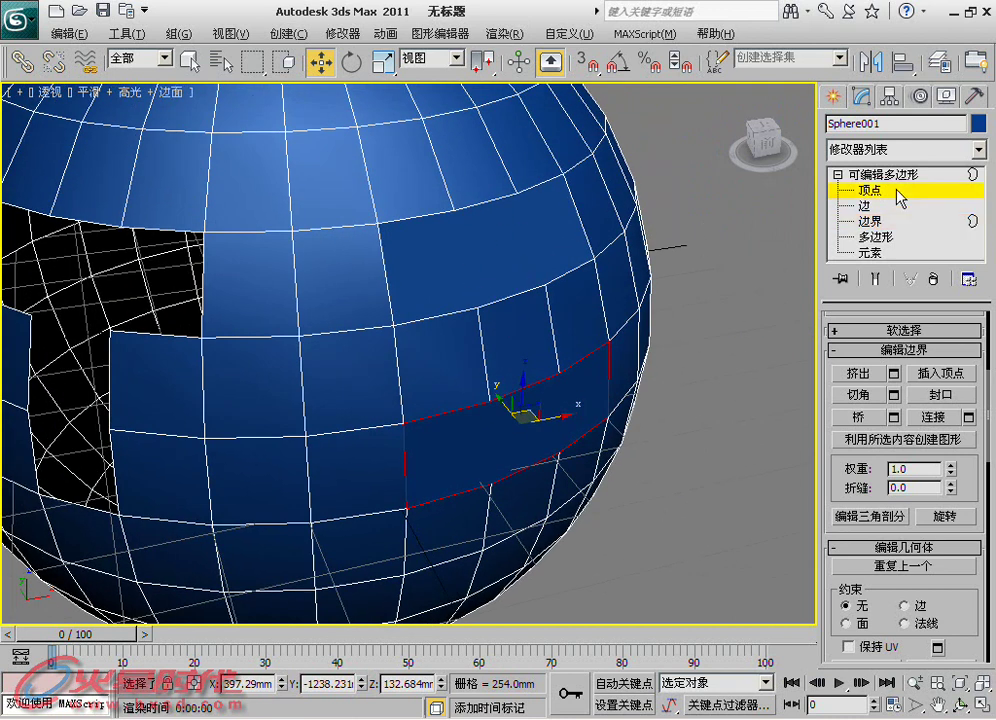
click(468, 335)
ctrl+click(444, 241)
right_click(420, 300)
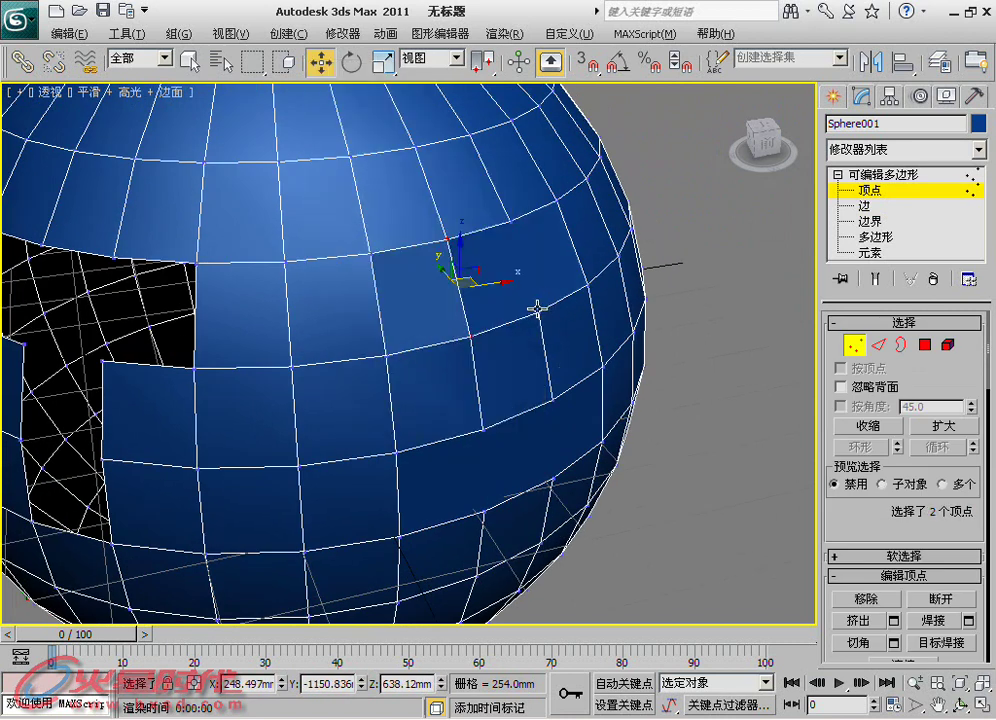
click(537, 309)
ctrl+click(510, 218)
right_click(447, 260)
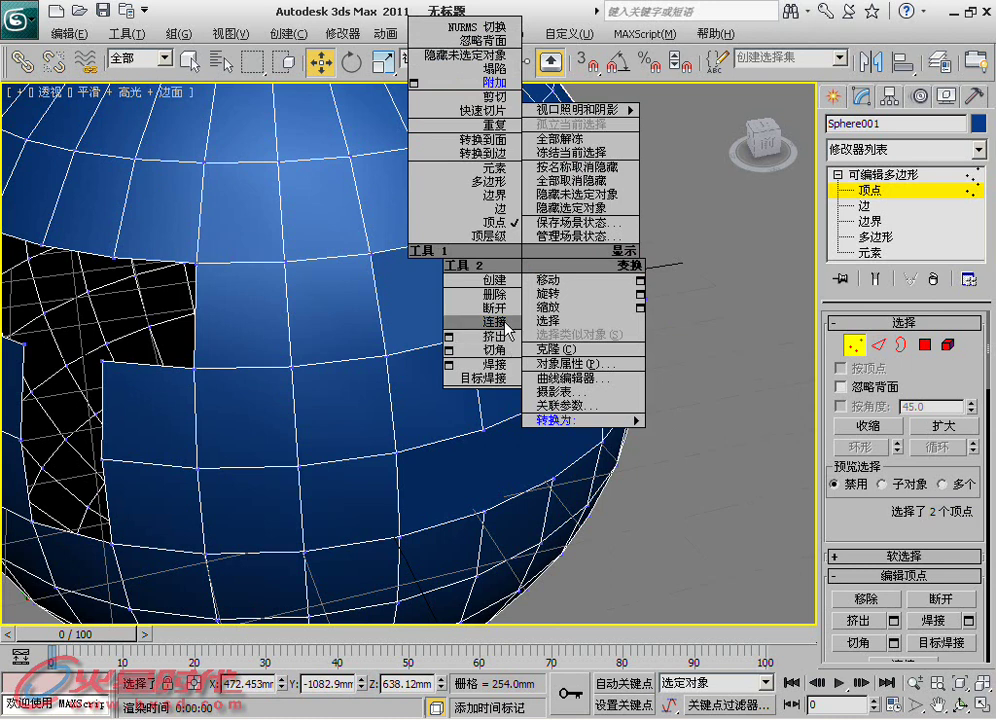
- At Polygon level, drag-select a 75-polygon patch around those vertices
mouse_move(527, 332)
middle_down()
mouse_move(525, 349)
mouse_move(473, 356)
mouse_move(415, 337)
mouse_move(491, 360)
middle_up()
scroll(525, 349, up, 3)
scroll(527, 349, down, 3)
key(F4)
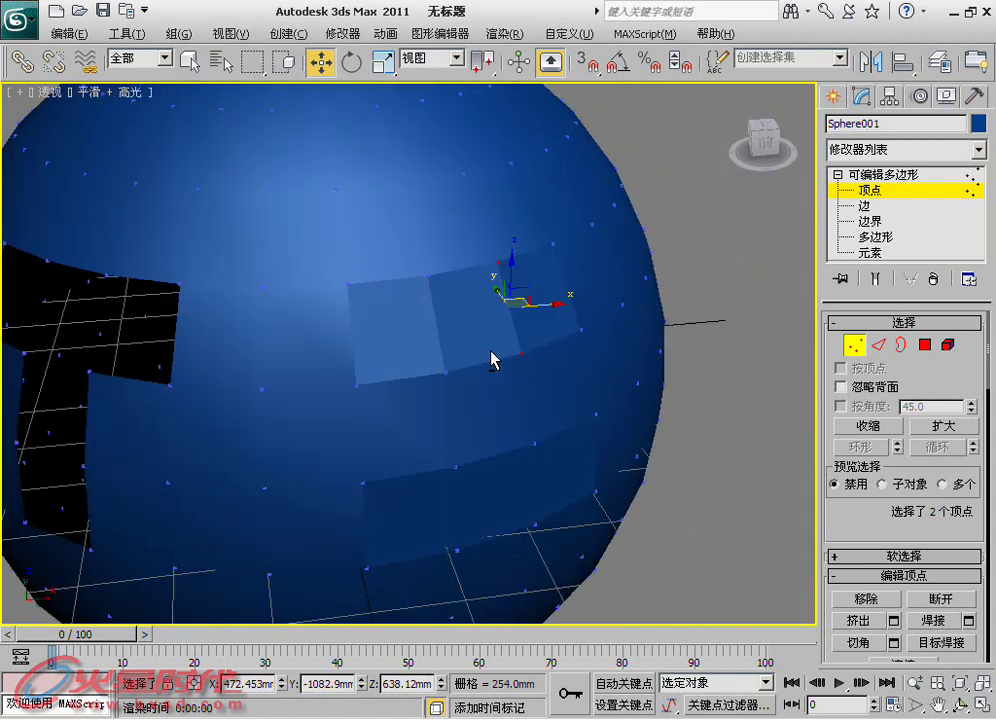
key(F4)
mouse_move(449, 320)
alt+middle_down()
mouse_move(436, 331)
mouse_move(455, 225)
alt+middle_up()
mouse_move(522, 268)
alt+middle_down()
mouse_move(416, 180)
mouse_move(389, 238)
mouse_move(522, 268)
alt+middle_up()
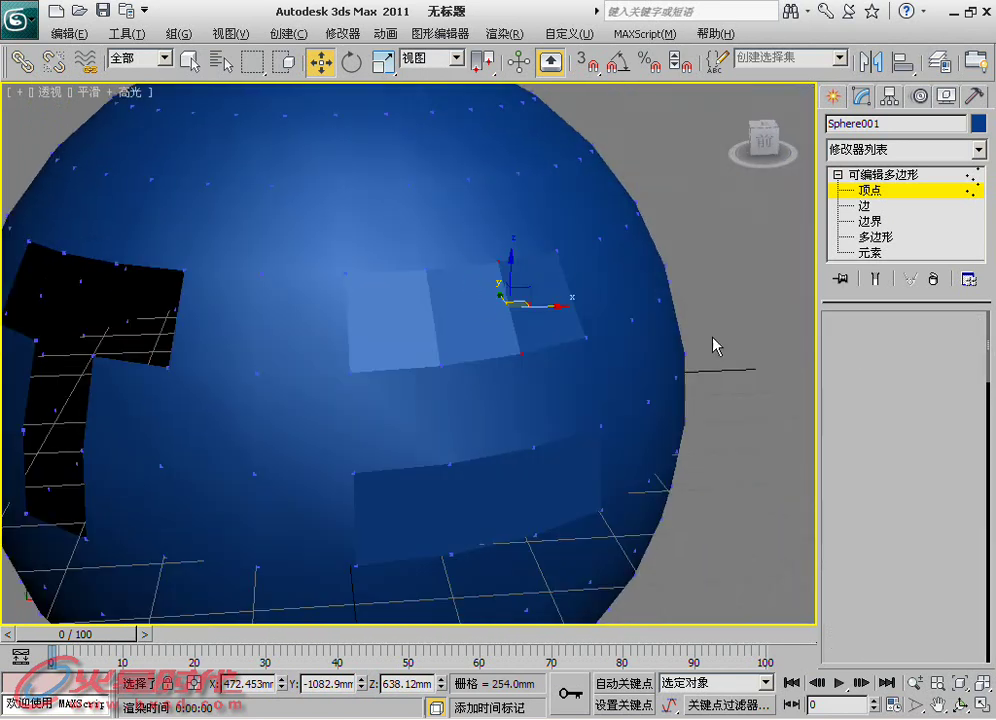
key(4)
mouse_move(702, 197)
mouse_down()
mouse_move(448, 323)
mouse_move(338, 396)
mouse_up()
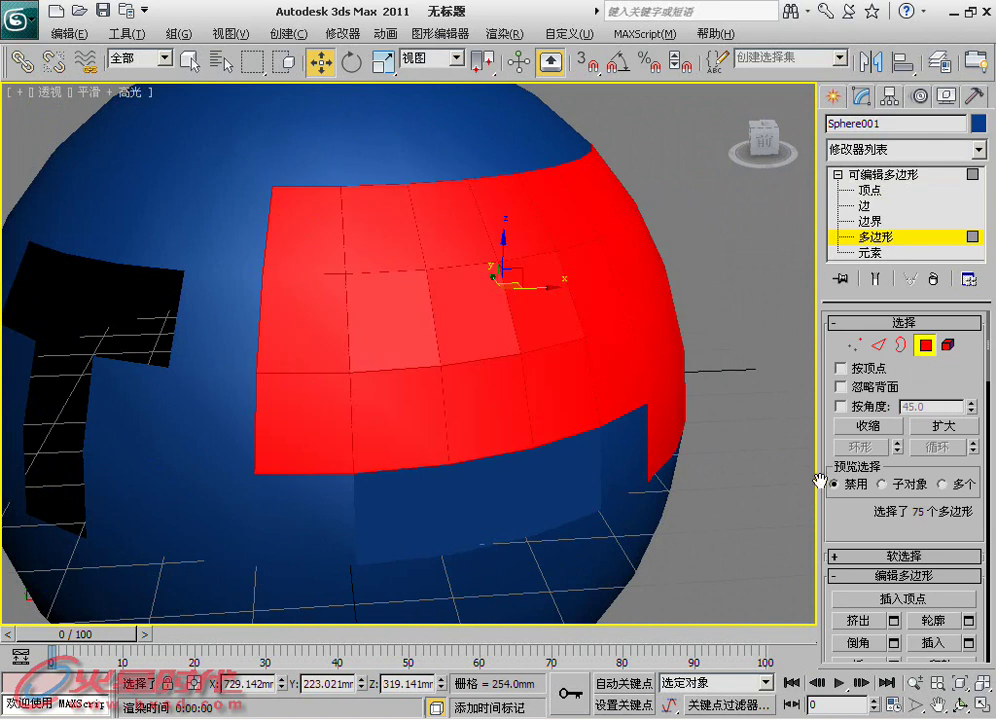
- Auto Smooth all polygons at 45.0, then return to object level and deselect
key(ctrl+a)
scroll(940, 508, down, 5)
scroll(937, 509, down, 5)
scroll(936, 509, down, 3)
scroll(935, 512, down, 3)
scroll(935, 512, down, 3)
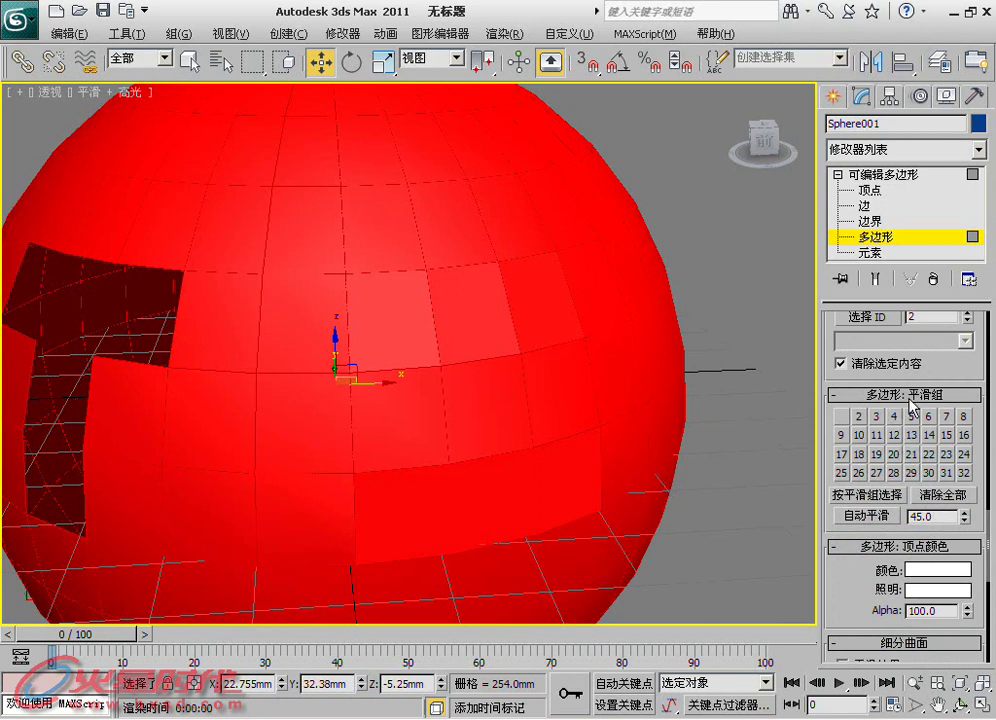
click(866, 520)
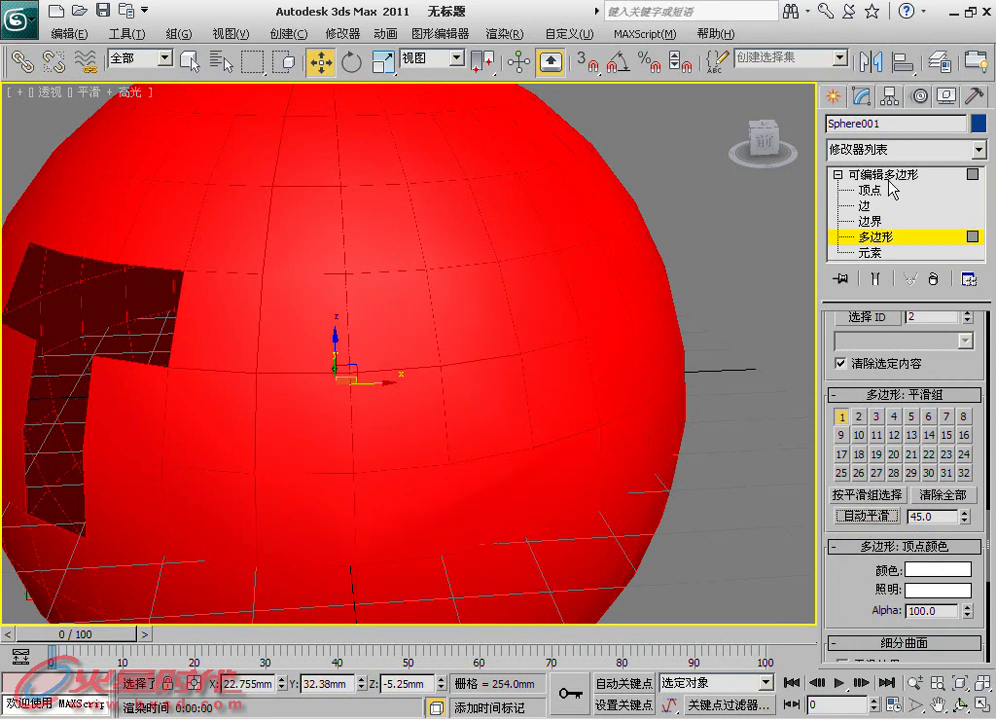
click(885, 176)
click(714, 358)
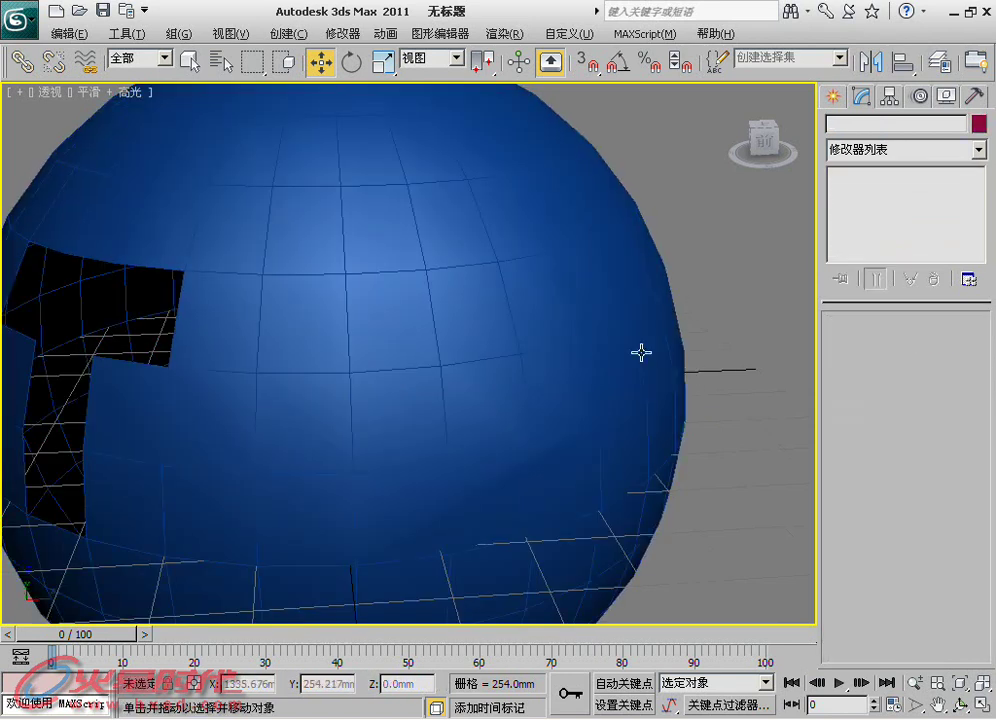
key(F4)
alt+middle_drag(555, 344, 562, 337)
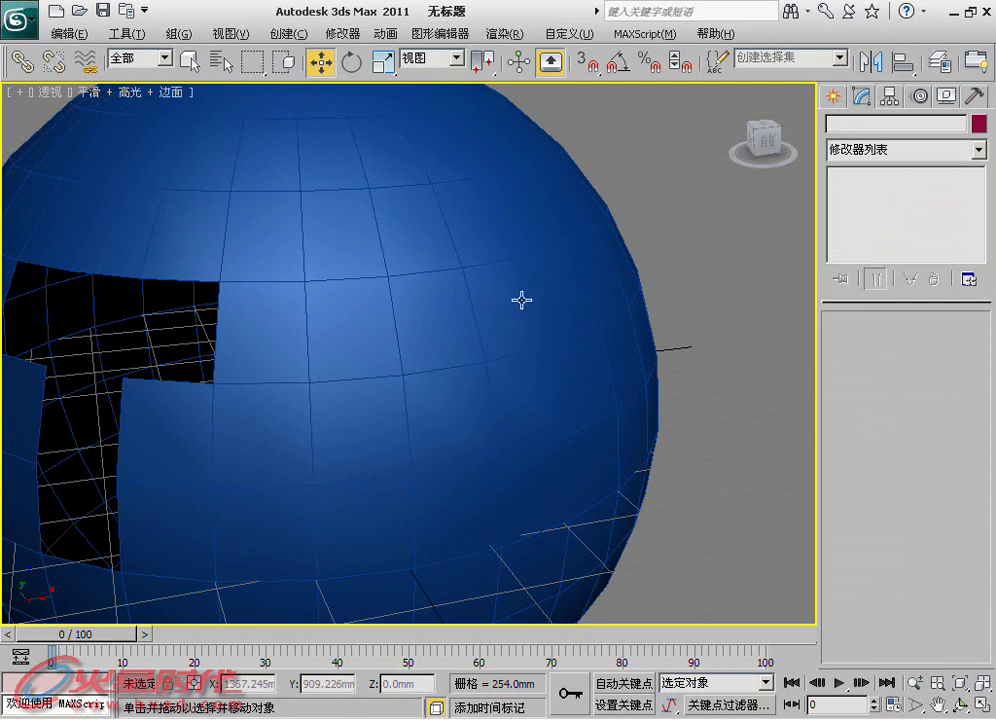
- Select Sphere001 and switch to Border sub-object level
click(558, 347)
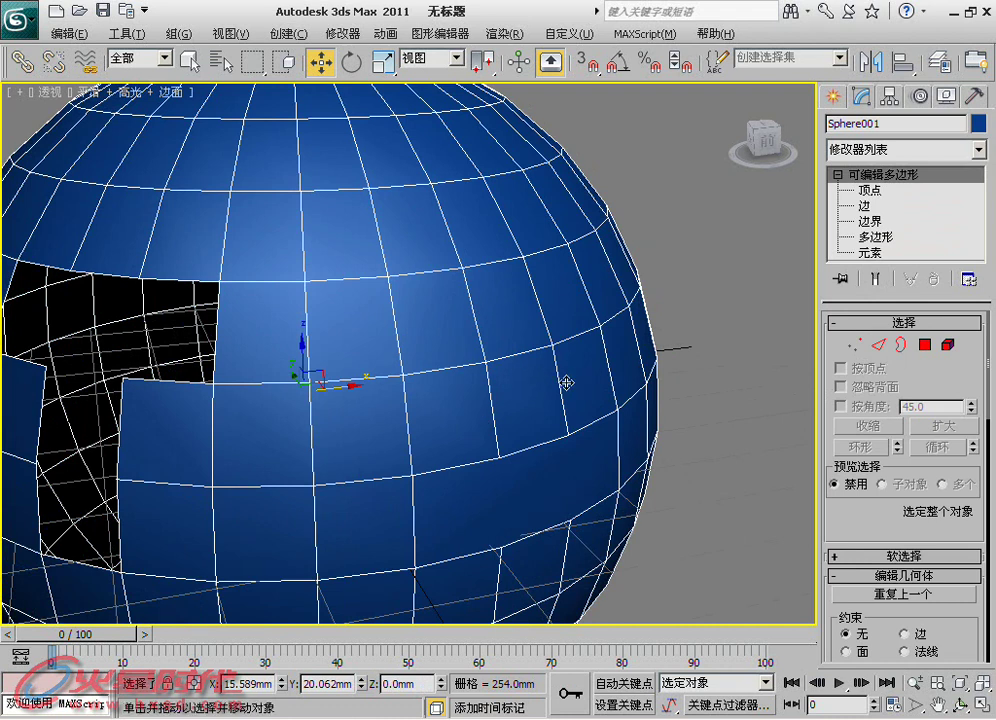
alt+middle_drag(541, 273, 519, 289)
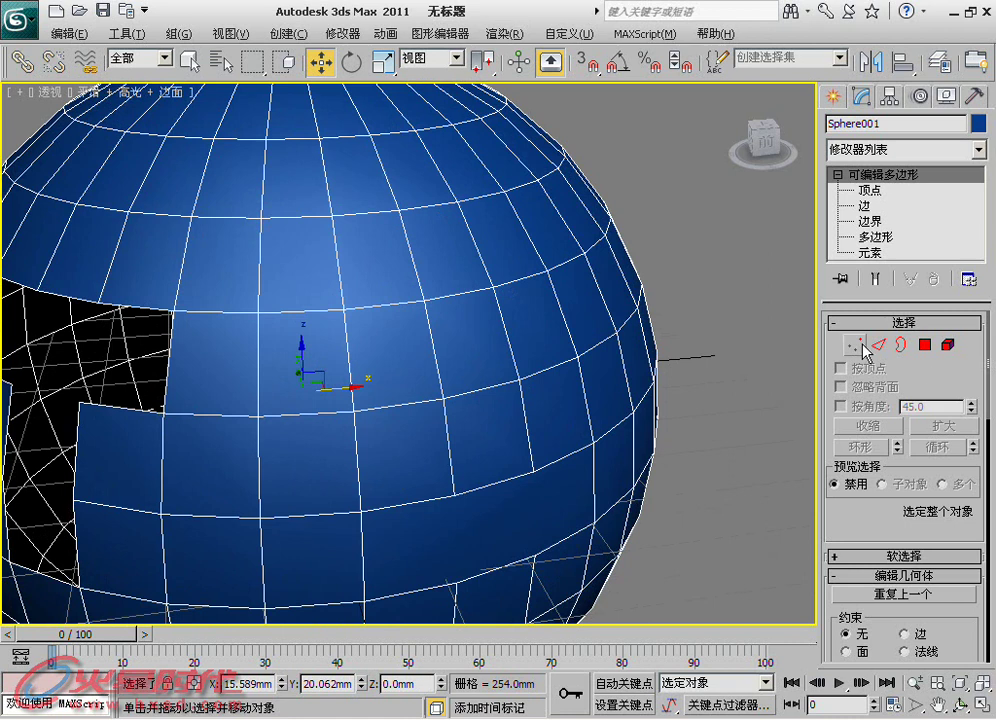
click(900, 345)
scroll(903, 475, down, 3)
scroll(903, 475, down, 1)
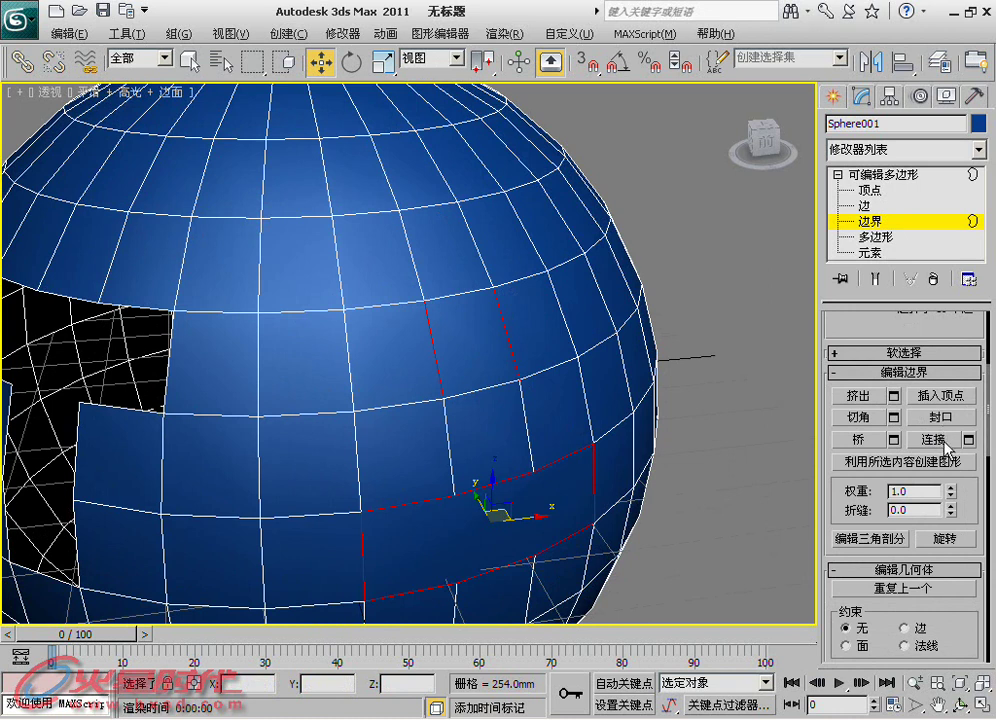
scroll(533, 406, down, 3)
scroll(491, 395, up, 2)
mouse_move(491, 395)
alt+middle_down()
mouse_move(471, 418)
mouse_move(503, 430)
mouse_move(502, 349)
alt+middle_up()
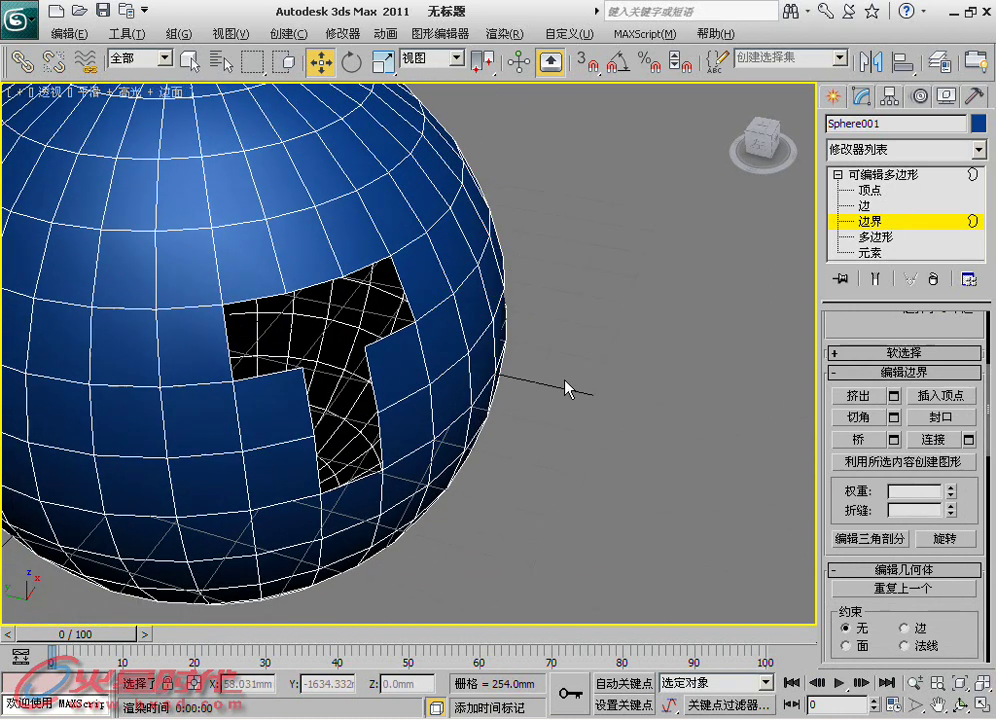
scroll(500, 389, up, 3)
- Select the T-shaped hole's border with edged faces shown
key(F4)
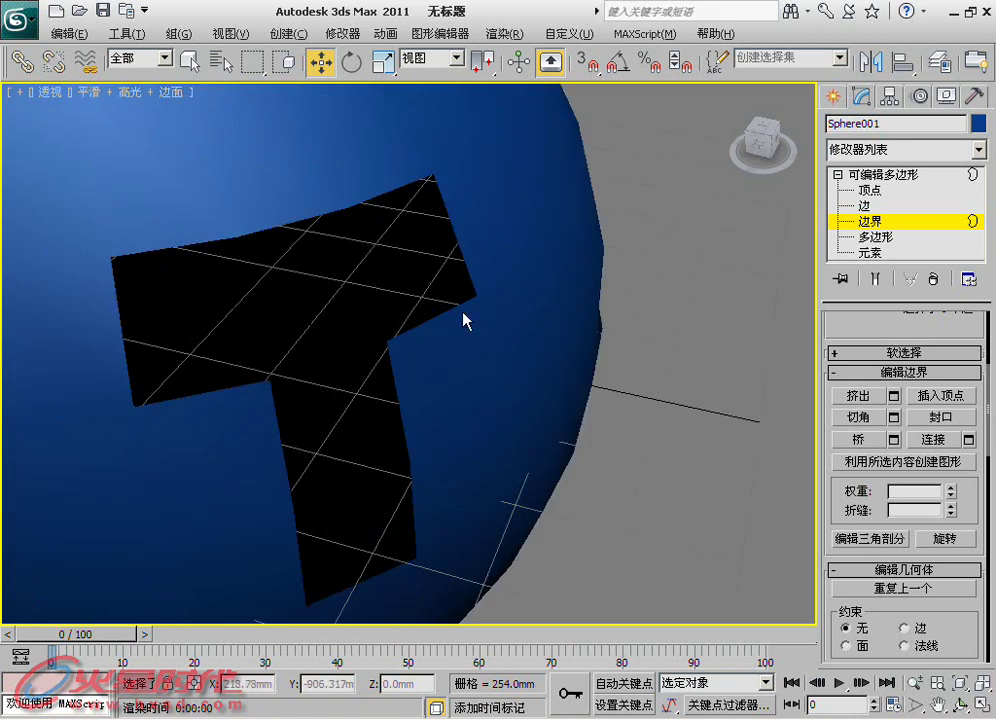
alt+middle_drag(310, 405, 382, 391)
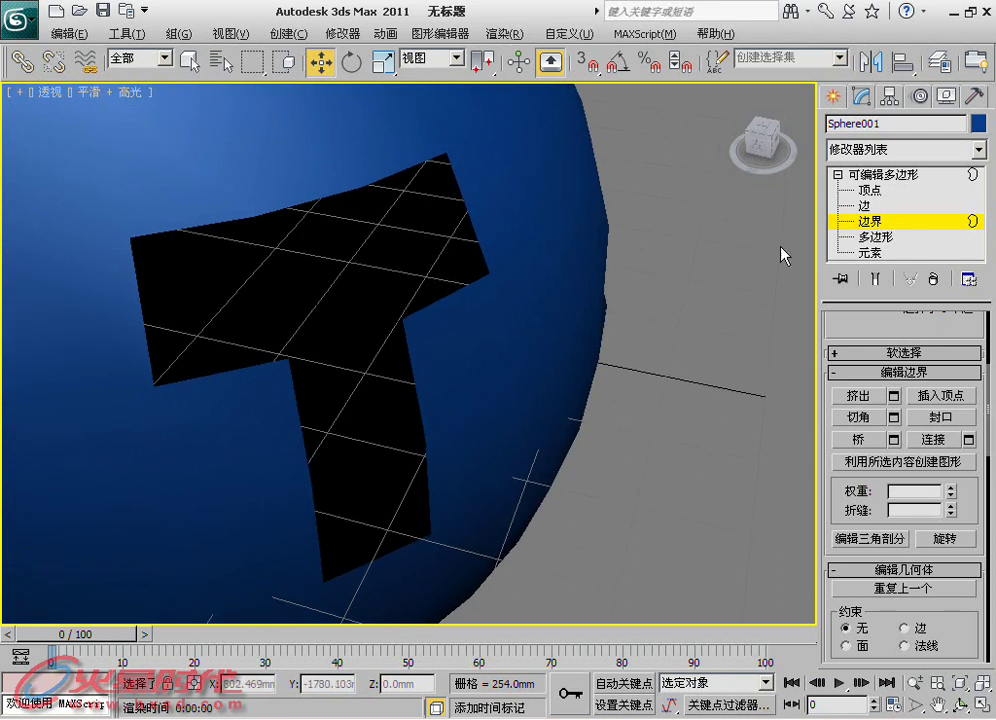
key(F4)
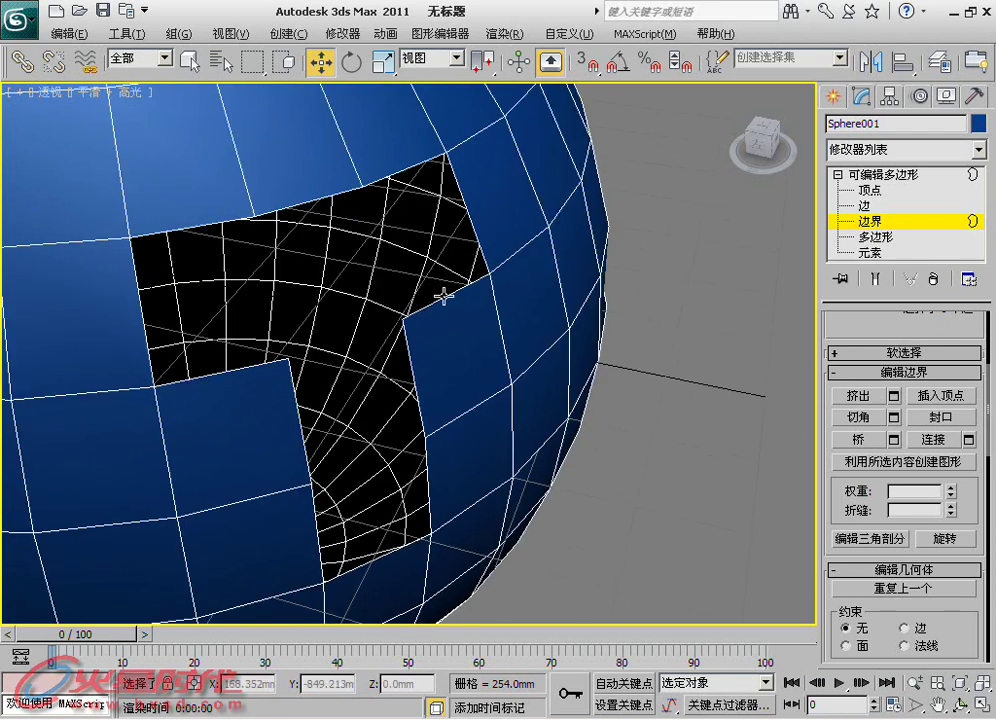
click(441, 298)
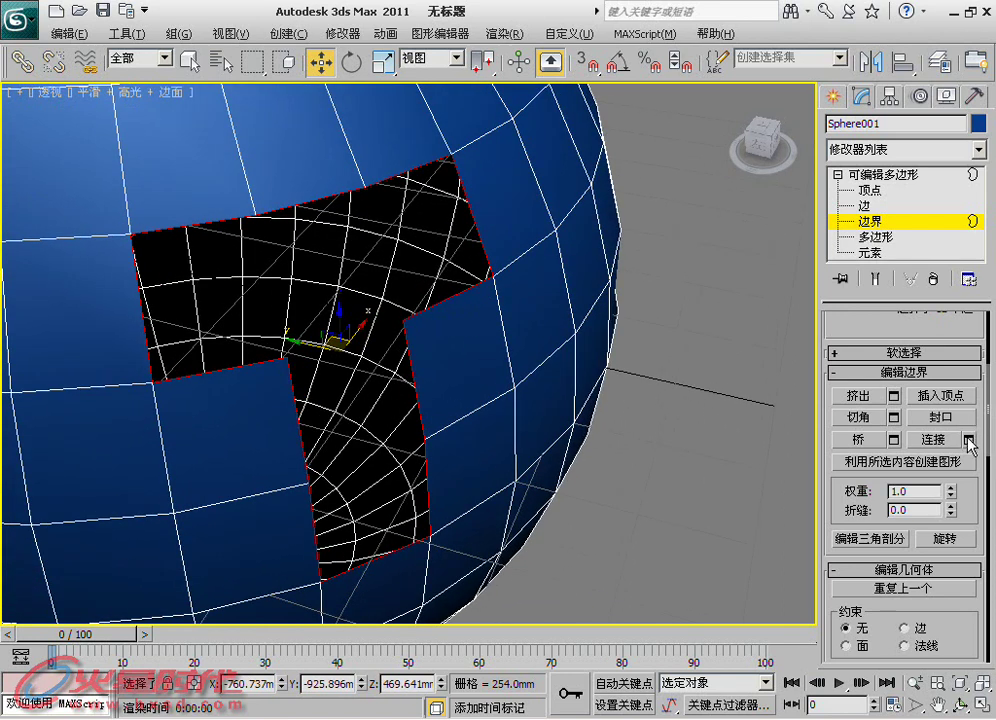
click(968, 439)
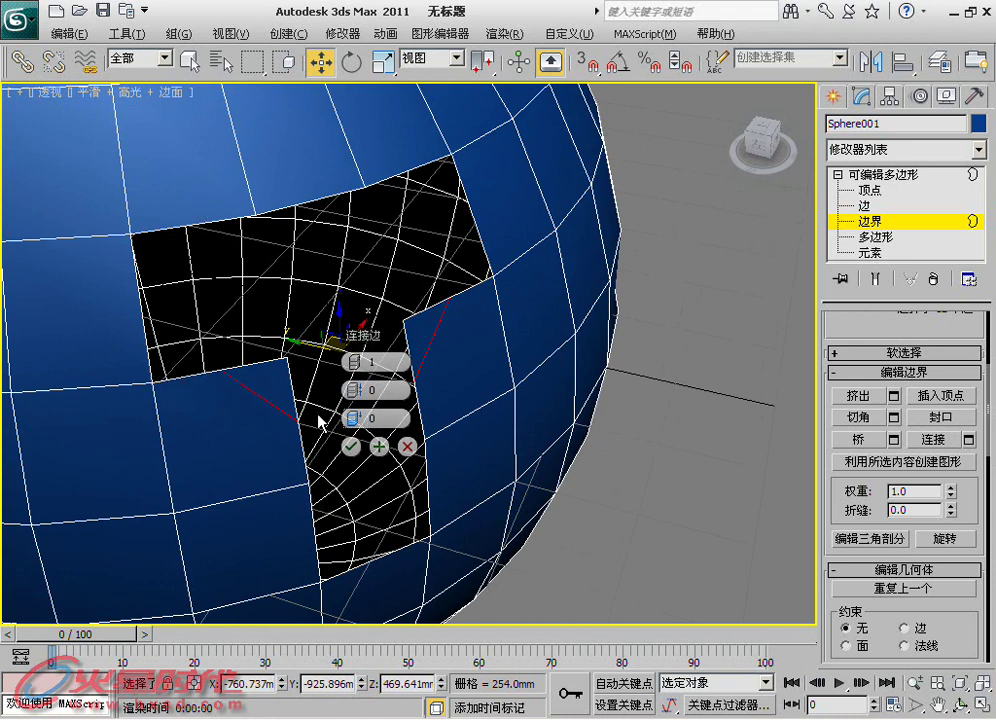
drag(358, 366, 361, 362)
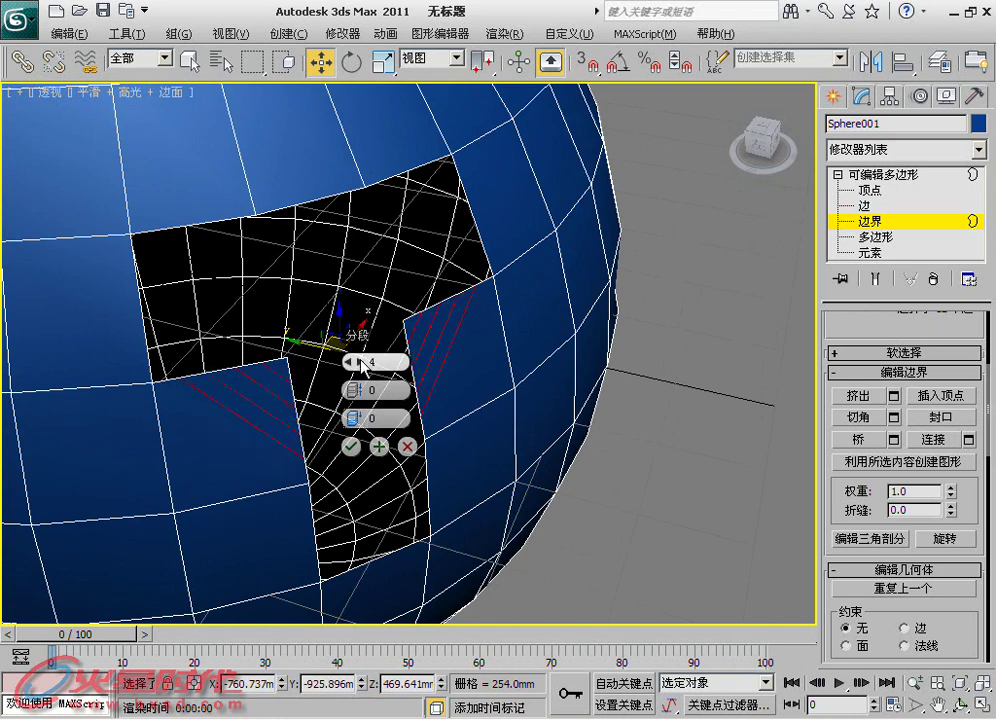
click(407, 446)
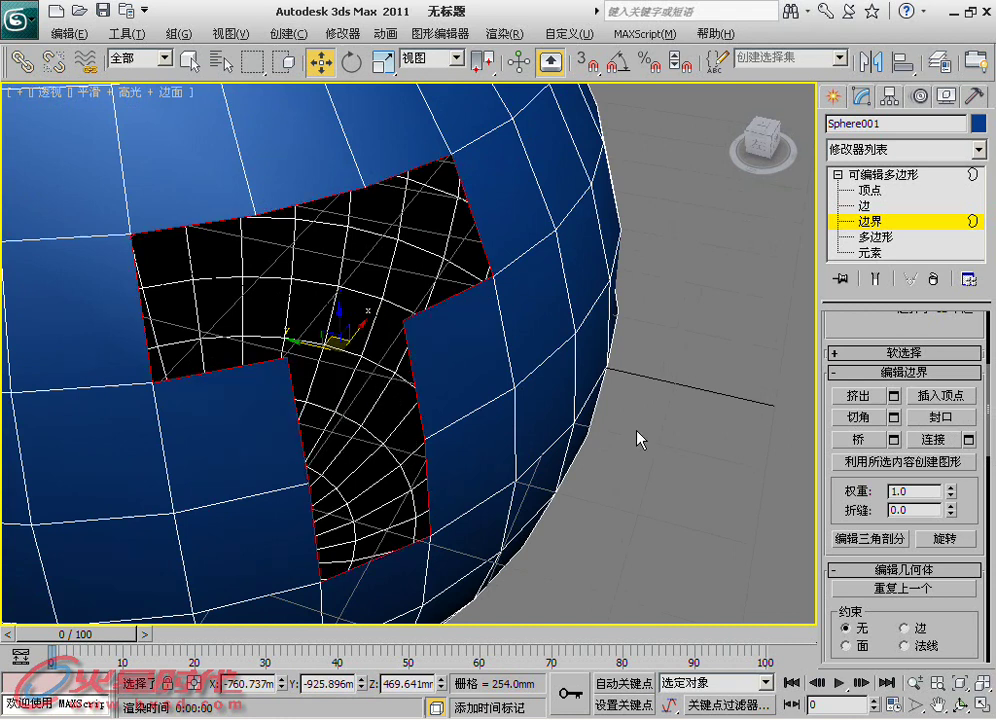
scroll(557, 448, down, 3)
mouse_move(551, 444)
alt+middle_down()
mouse_move(438, 418)
mouse_move(298, 335)
alt+middle_up()
scroll(448, 365, up, 3)
mouse_move(448, 365)
alt+middle_down()
mouse_move(353, 442)
mouse_move(361, 381)
alt+middle_up()
- Delete a band of polygons to open a rectangular hole in the sphere's side
click(817, 240)
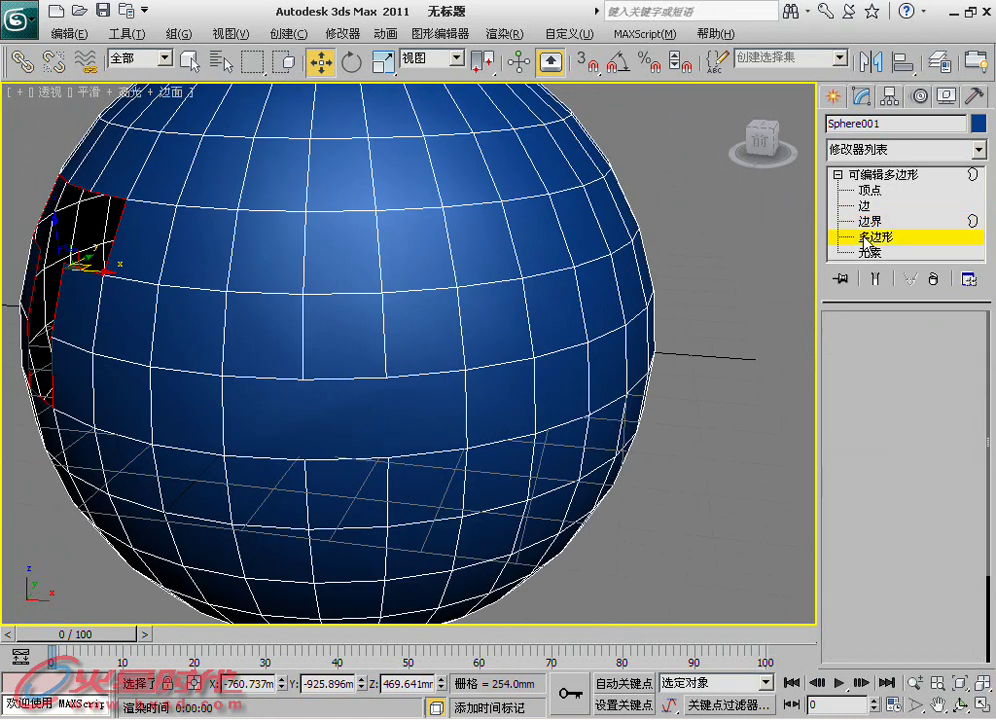
key(ctrl+a)
key(ctrl+d)
mouse_move(596, 561)
alt+middle_down()
mouse_move(463, 443)
mouse_move(456, 405)
alt+middle_up()
scroll(500, 420, up, 3)
click(507, 427)
key(Delete)
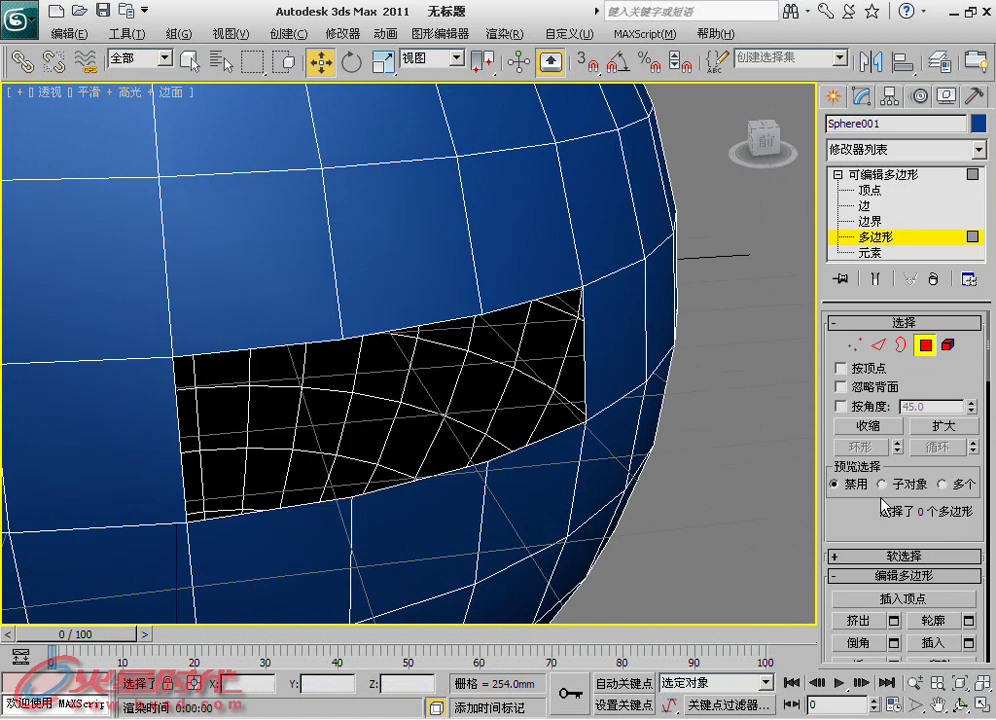
- Select the new hole's border, then open and close the Connect settings
key(3)
click(498, 457)
click(498, 457)
scroll(968, 585, down, 3)
scroll(968, 560, down, 3)
click(969, 484)
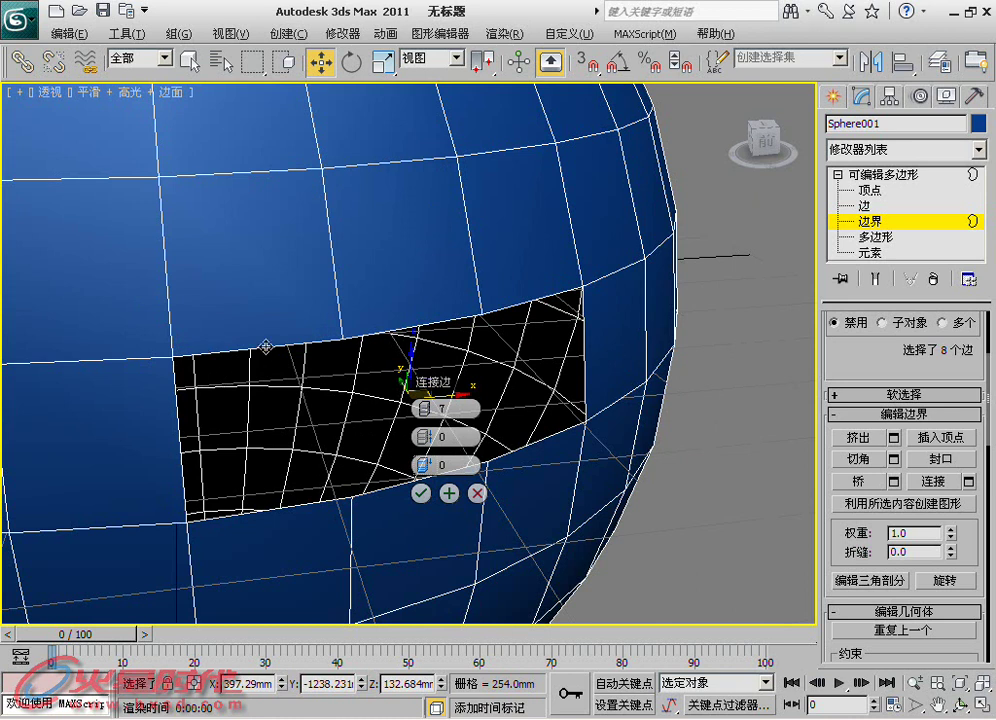
click(477, 493)
- Orbit and zoom to place the new hole at right
scroll(482, 460, down, 1)
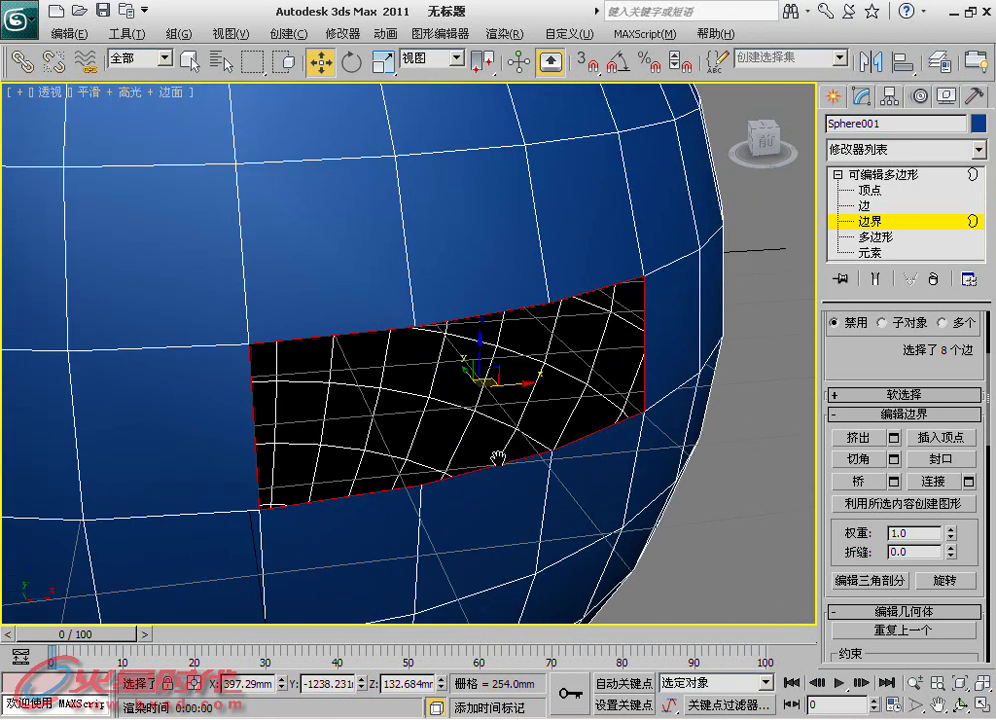
scroll(482, 460, down, 3)
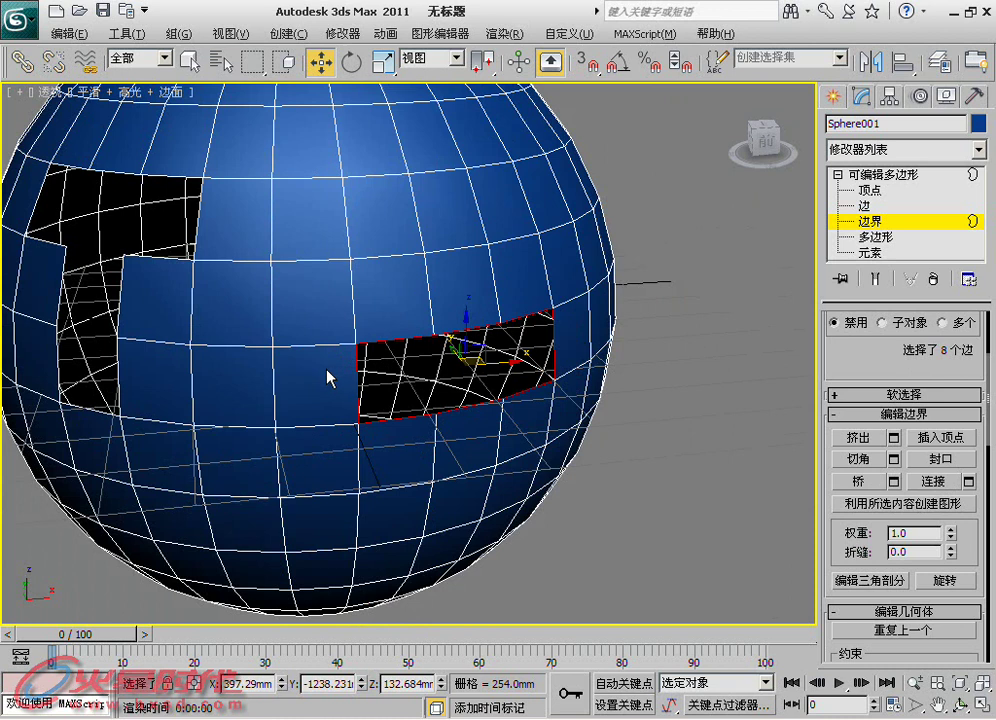
mouse_move(278, 224)
alt+middle_down()
mouse_move(327, 338)
mouse_move(203, 295)
alt+middle_up()
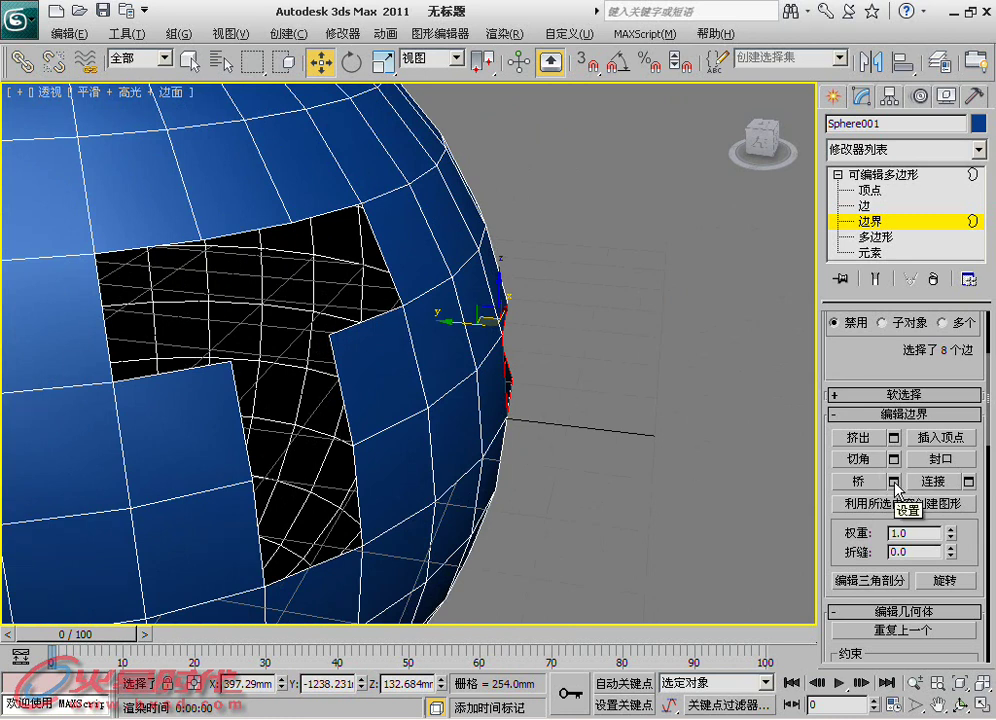
scroll(333, 467, down, 2)
scroll(420, 430, down, 2)
mouse_move(407, 388)
alt+middle_down()
mouse_move(402, 351)
mouse_move(793, 283)
alt+middle_up()
- Exit border editing and draw a new box in the empty viewport area
click(870, 174)
middle_drag(525, 213, 383, 295)
click(832, 95)
click(866, 220)
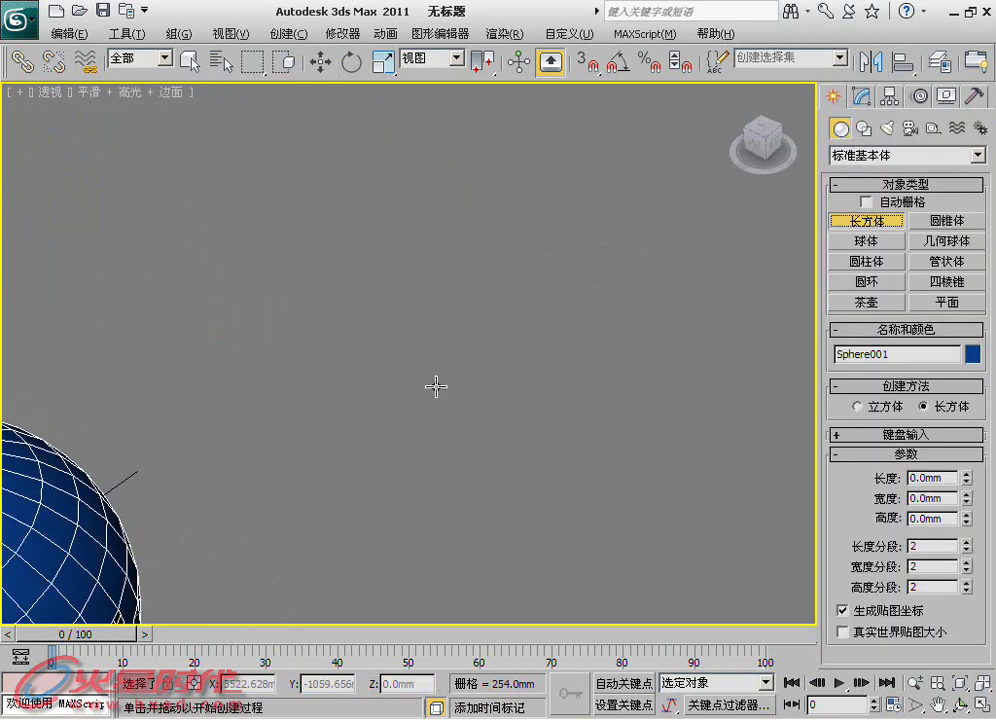
drag(391, 289, 316, 551)
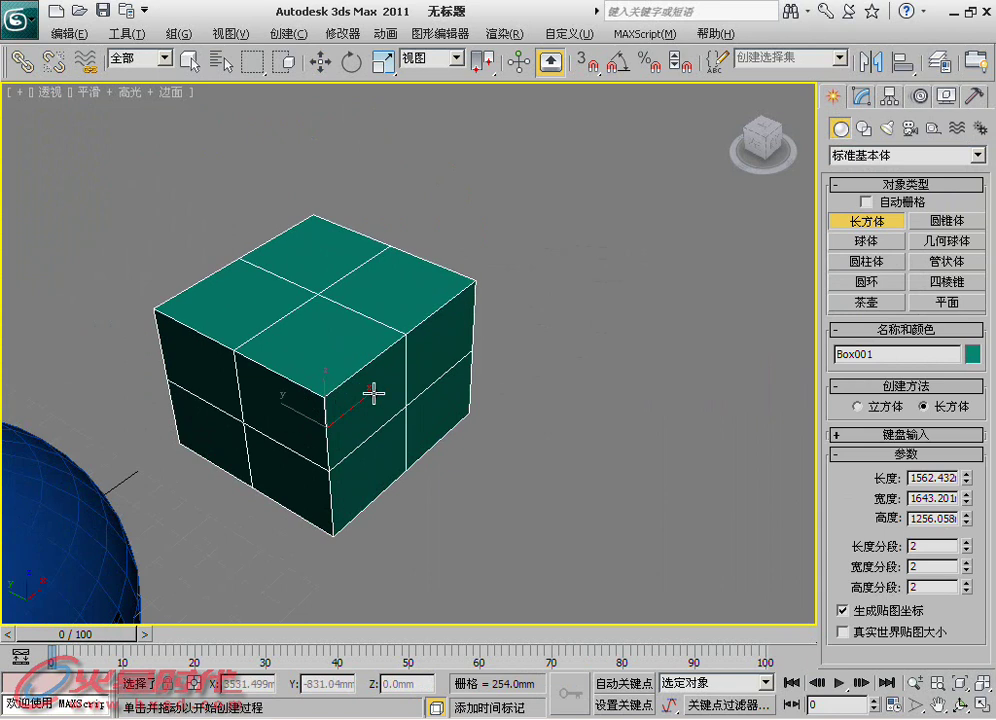
- Clone the box to its right as Box002
click(353, 391)
key(w)
mouse_move(333, 413)
shift+mouse_down()
mouse_move(552, 394)
mouse_move(749, 338)
shift+mouse_up()
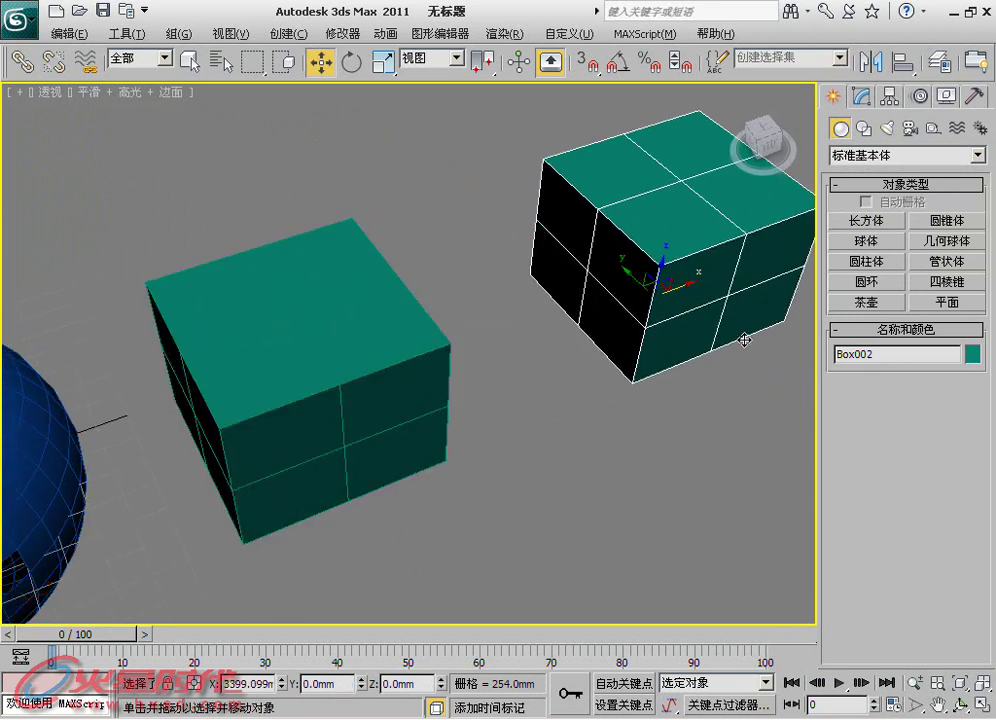
key(Return)
alt+middle_drag(511, 456, 445, 462)
- Set Box001's Length, Width and Height Segs to 1
click(373, 167)
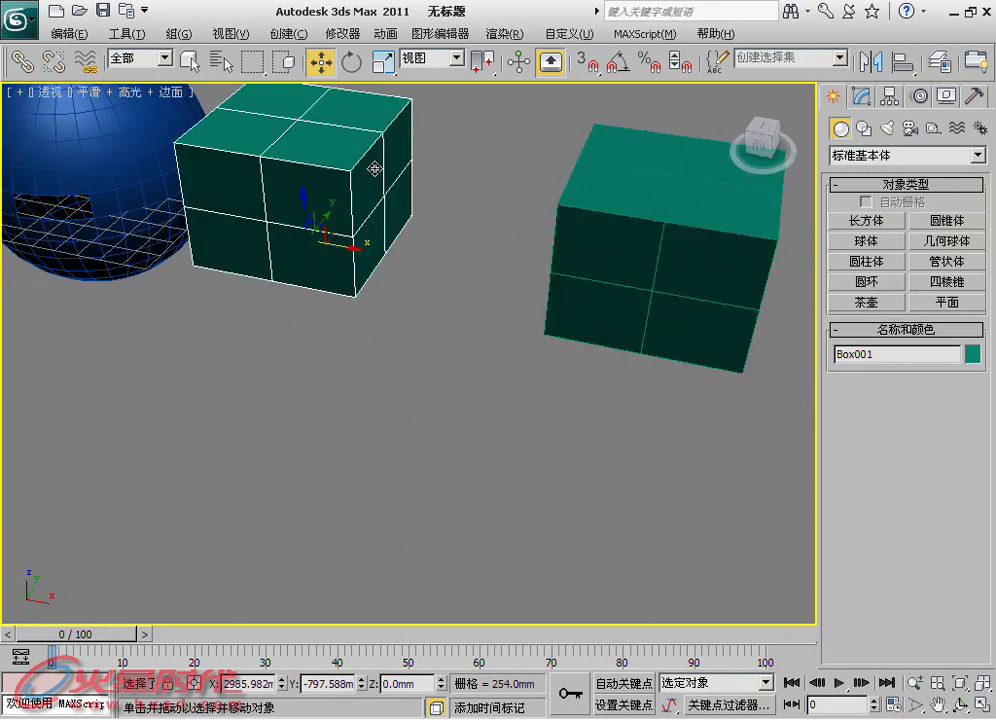
alt+middle_drag(373, 167, 420, 160)
click(859, 96)
click(965, 418)
click(965, 439)
click(965, 459)
- Convert Box001 to an editable poly and select its polygon facing the other box
middle_drag(416, 450, 416, 460)
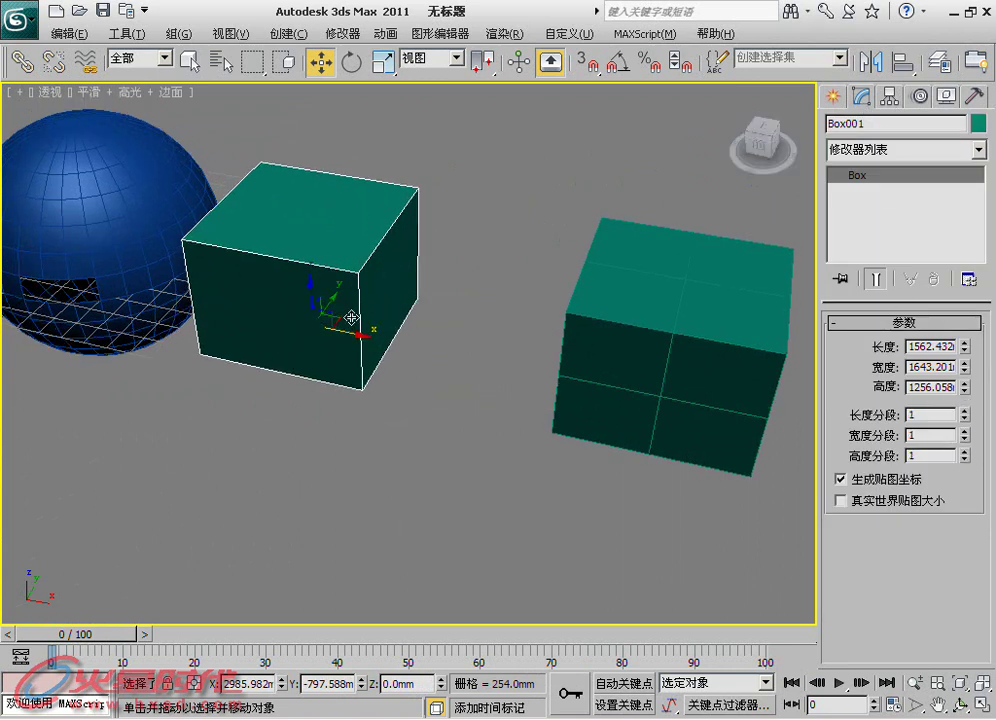
right_click(340, 291)
click(514, 467)
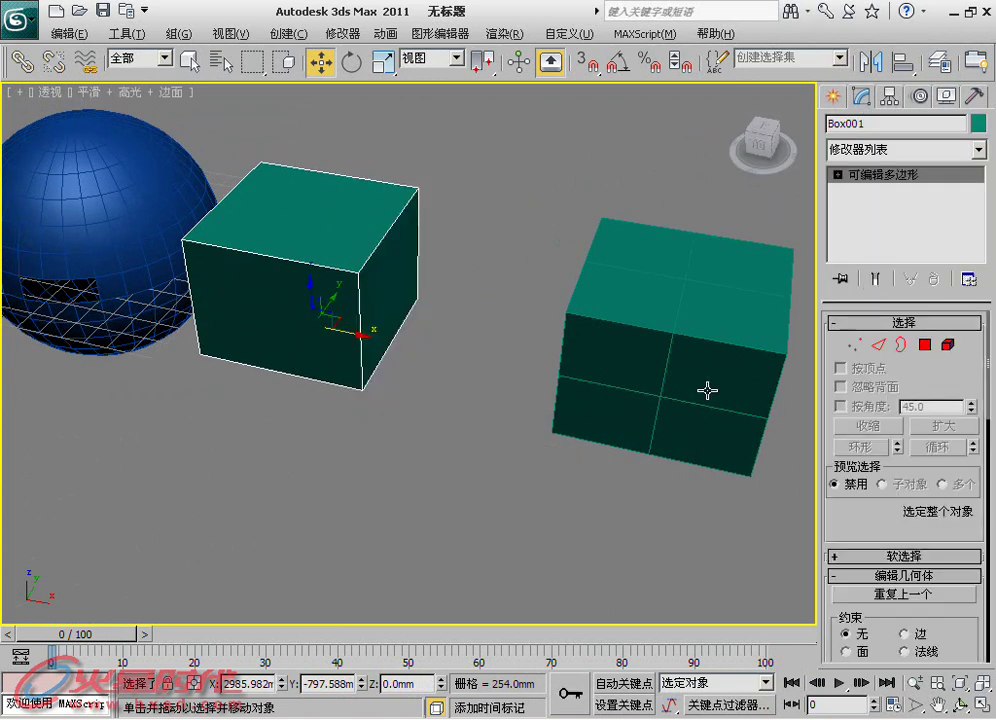
click(926, 345)
click(398, 284)
mouse_move(398, 284)
alt+middle_down()
mouse_move(267, 318)
mouse_move(438, 345)
mouse_move(520, 345)
alt+middle_up()
- Select Box002, undoing an accidental move and nudging it slightly right
click(939, 350)
drag(640, 300, 529, 296)
key(ctrl+z)
middle_drag(534, 302, 565, 350)
drag(522, 337, 557, 337)
alt+middle_drag(557, 337, 674, 318)
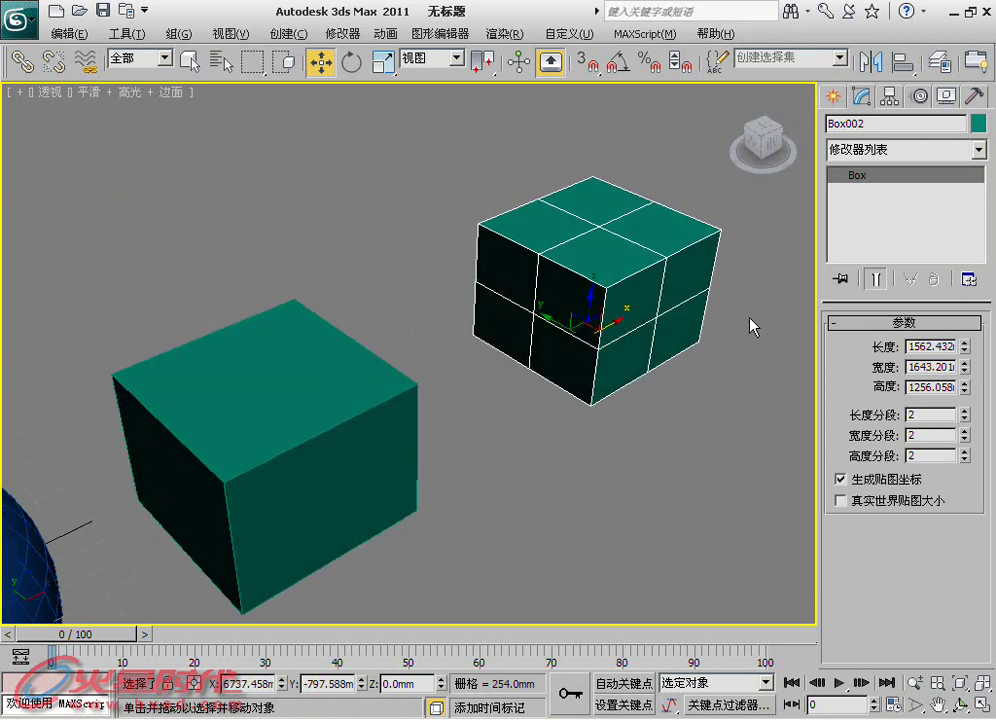
- Convert Box002 to an editable poly and inspect its opened hole at Polygon level
right_click(598, 300)
click(801, 433)
click(926, 345)
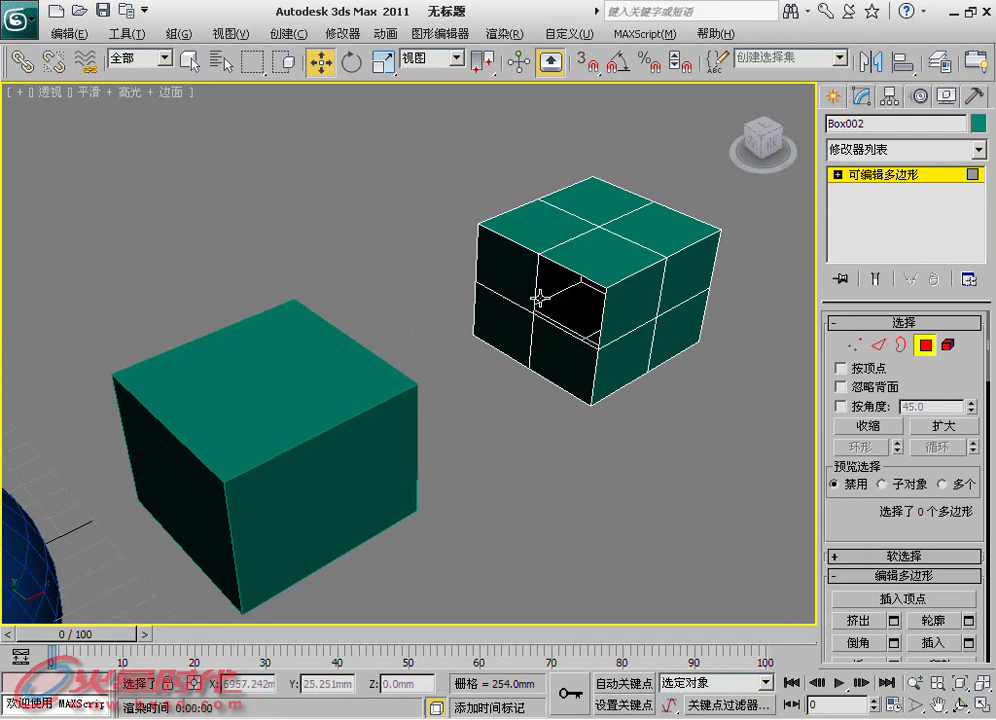
alt+middle_drag(536, 296, 476, 322)
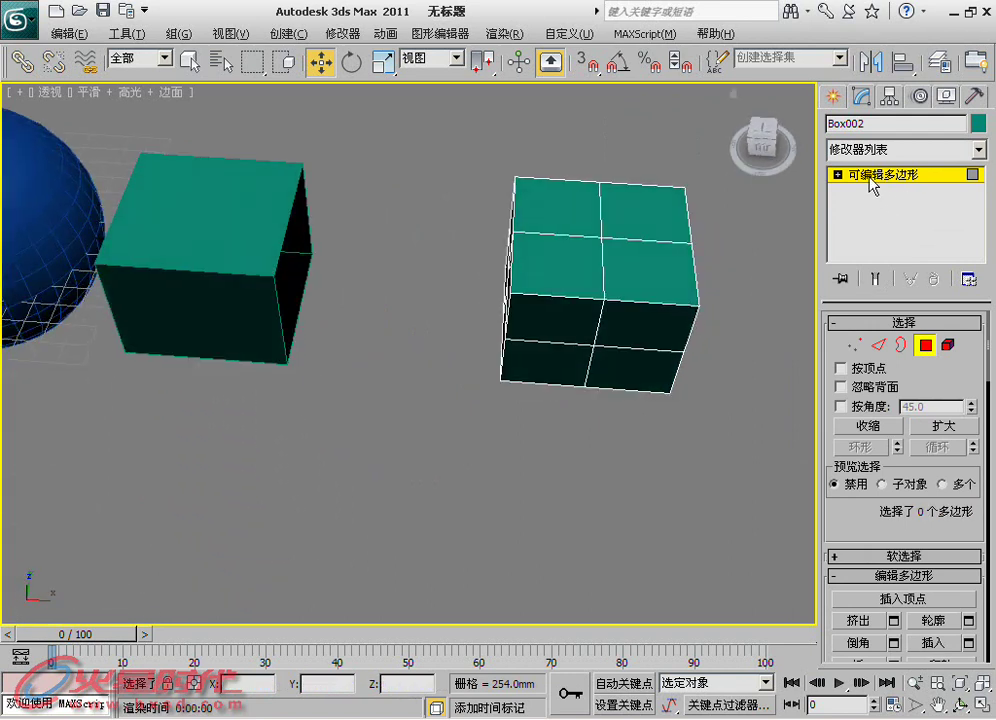
click(873, 185)
mouse_move(442, 377)
alt+middle_down()
mouse_move(473, 413)
mouse_move(517, 344)
mouse_move(553, 317)
alt+middle_up()
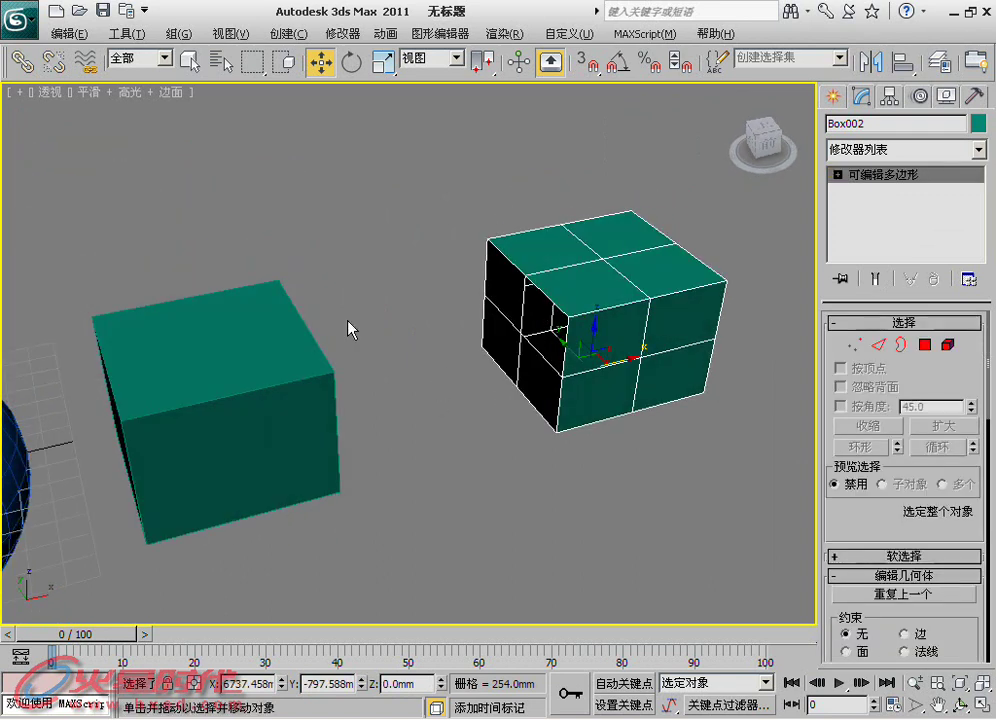
- Reselect the boxes and bring up Box002's right-click quad menu
click(440, 333)
click(230, 400)
drag(653, 451, 520, 241)
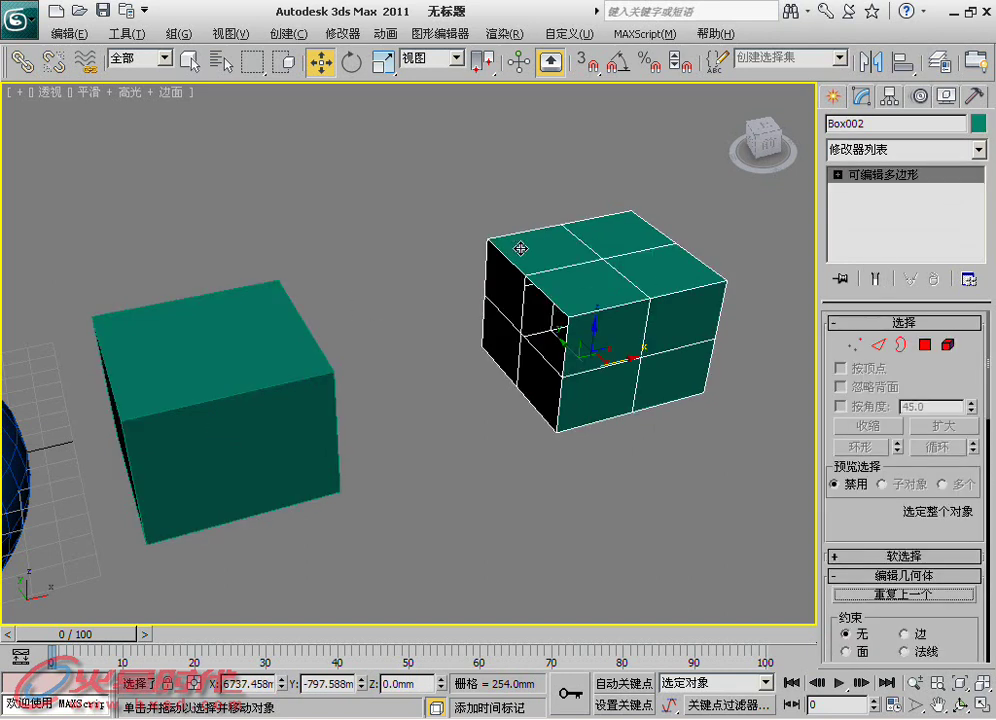
right_click(586, 255)
- Attach Box001 into Box002's editable poly
click(540, 125)
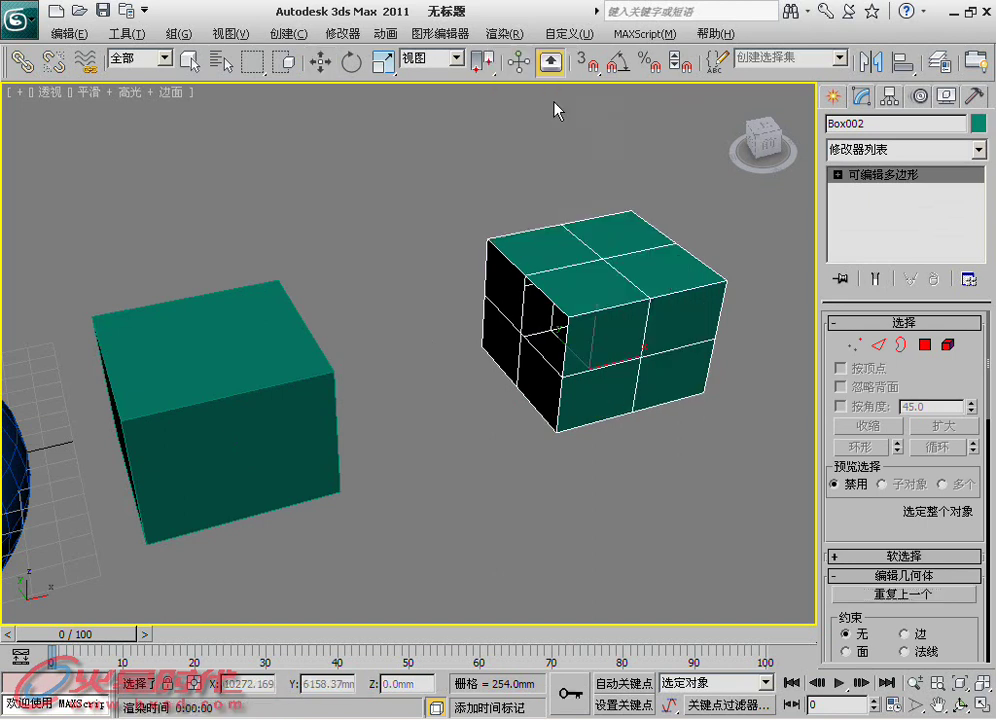
click(283, 343)
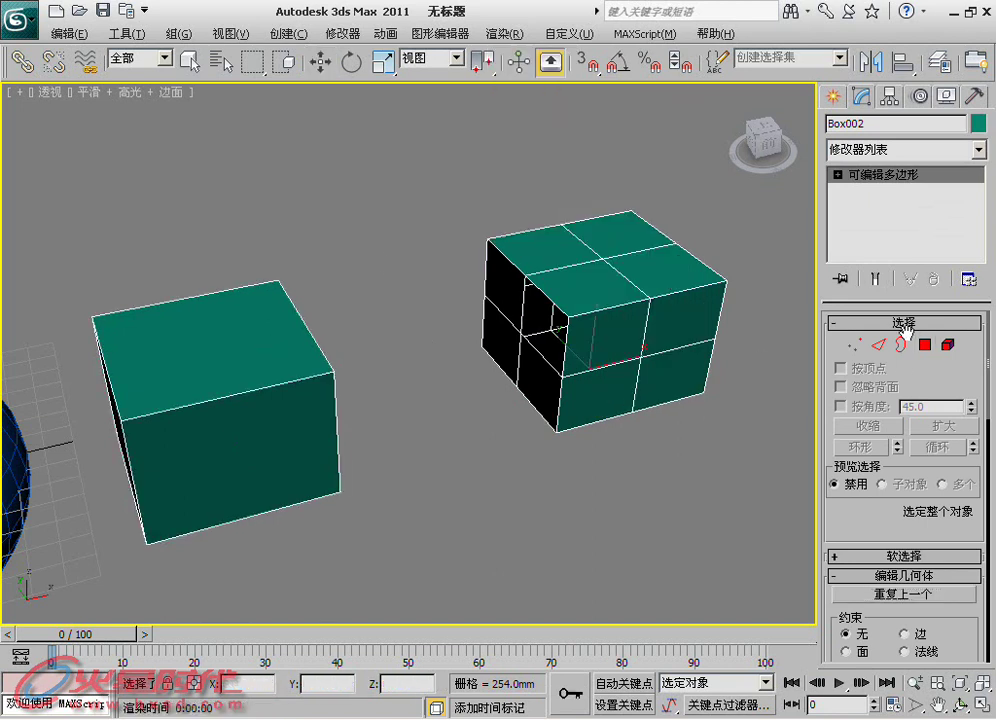
alt+middle_drag(665, 350, 571, 222)
- Bridge the two hole borders, inspect the result, then undo the bridge
key(2)
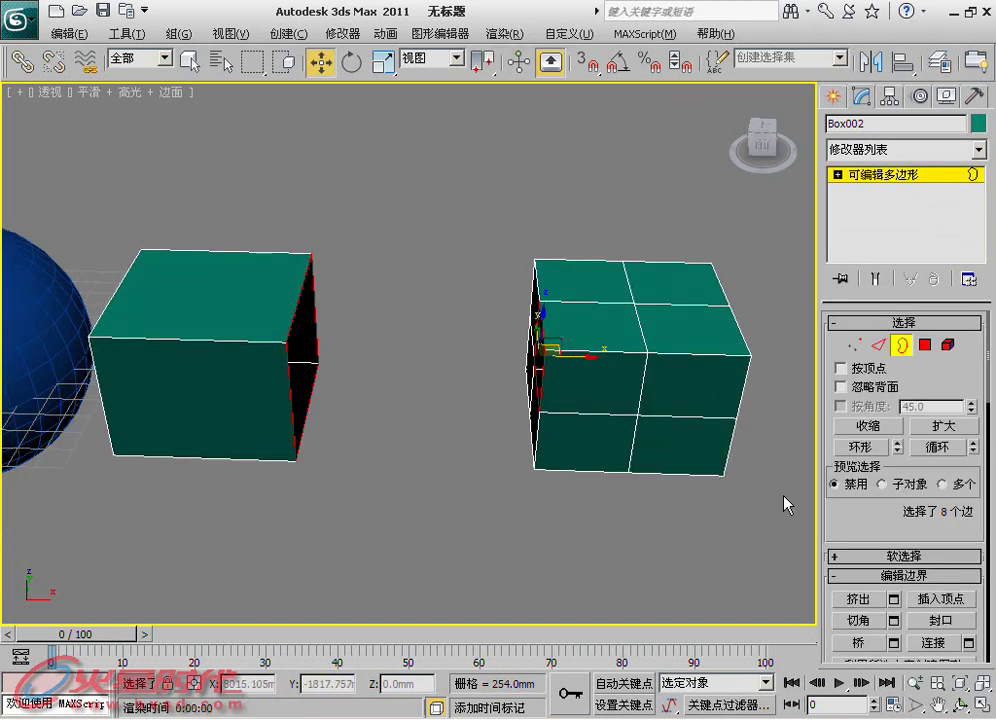
scroll(865, 440, down, 5)
click(860, 379)
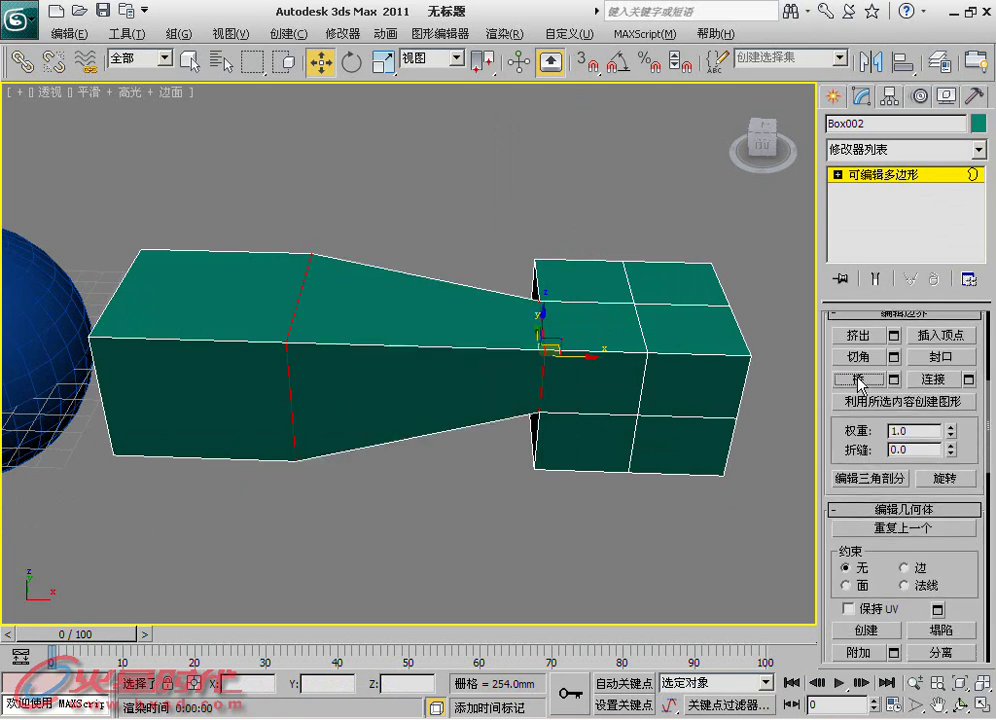
mouse_move(467, 391)
alt+middle_down()
mouse_move(329, 408)
mouse_move(616, 340)
alt+middle_up()
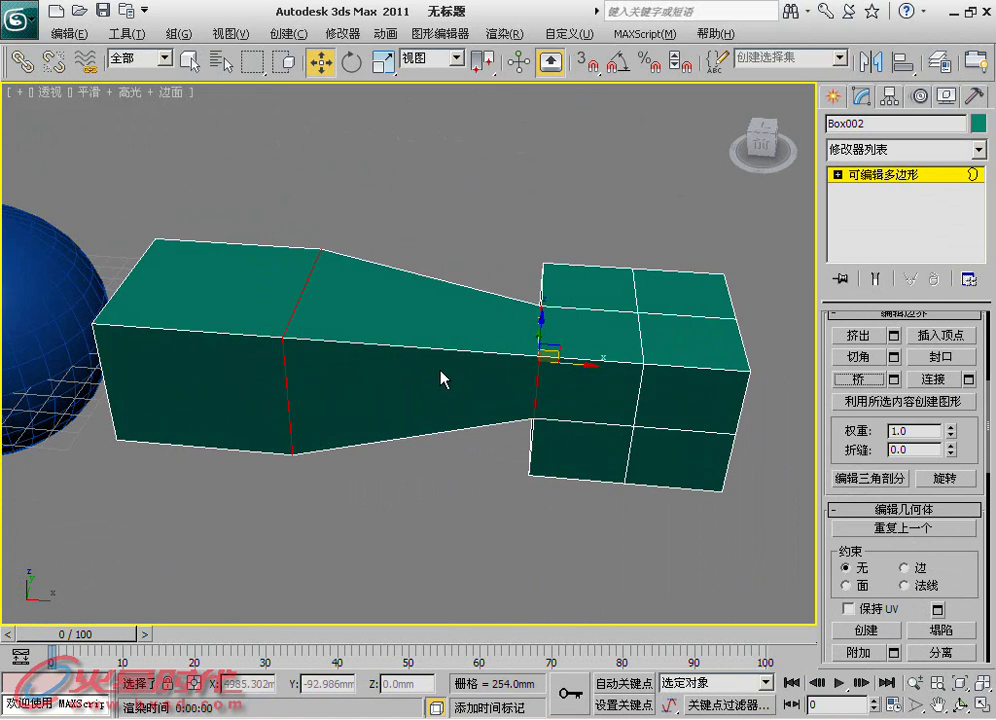
key(ctrl+z)
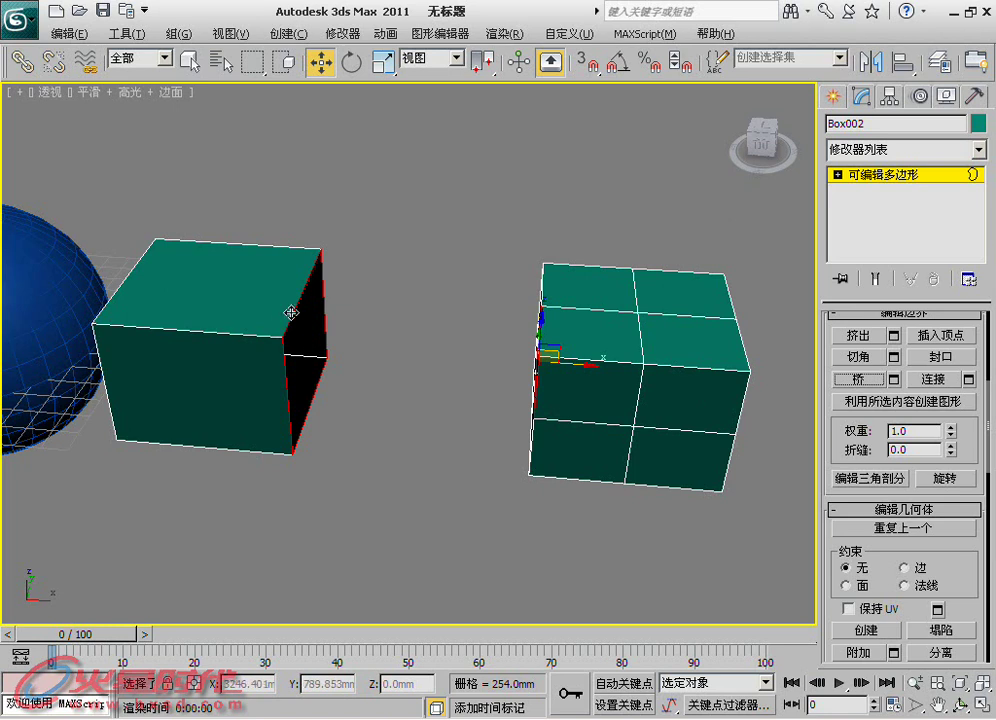
- Orbit to a top-down view of both boxes, bridge the borders again and undo it
mouse_move(344, 385)
alt+middle_down()
mouse_move(358, 400)
mouse_move(250, 425)
mouse_move(338, 396)
alt+middle_up()
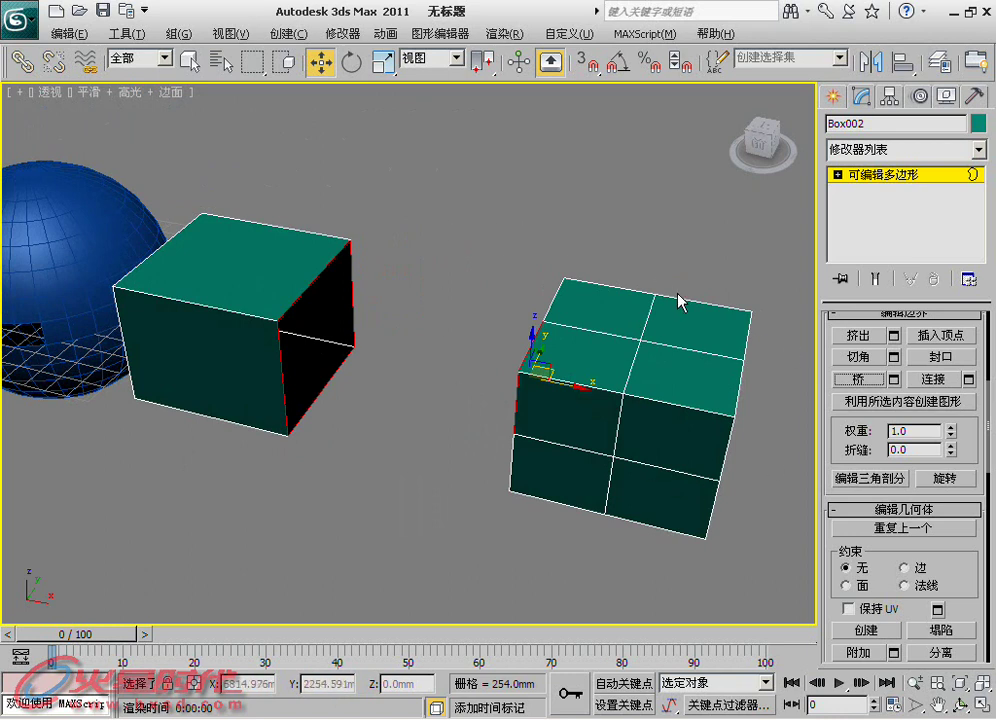
alt+middle_drag(413, 351, 527, 413)
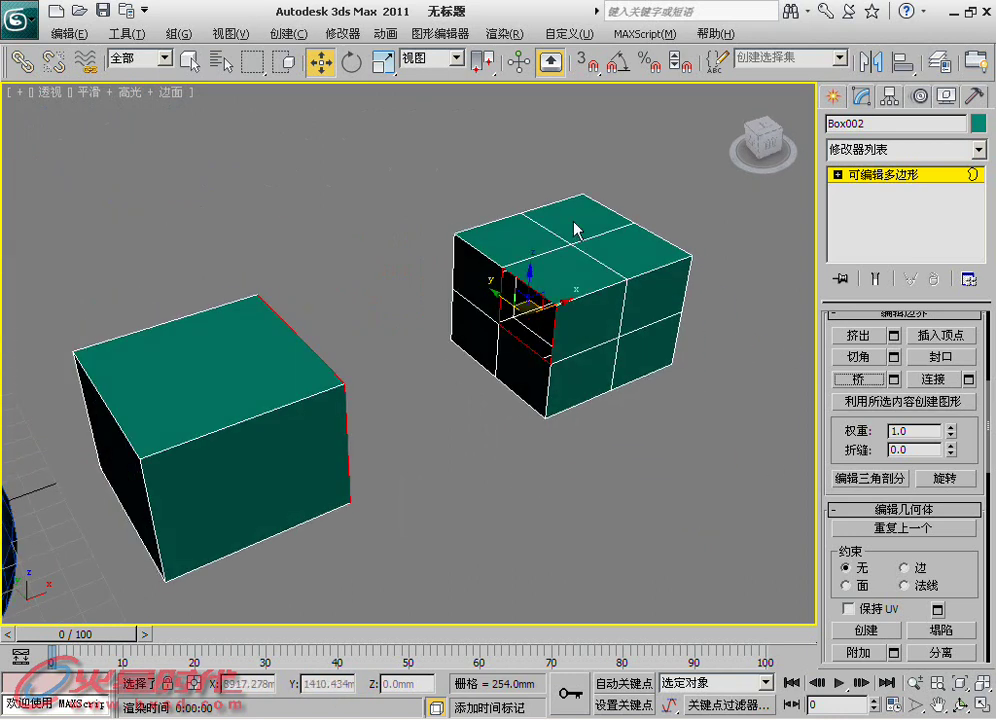
scroll(518, 300, up, 3)
scroll(540, 310, up, 2)
alt+middle_drag(549, 310, 629, 282)
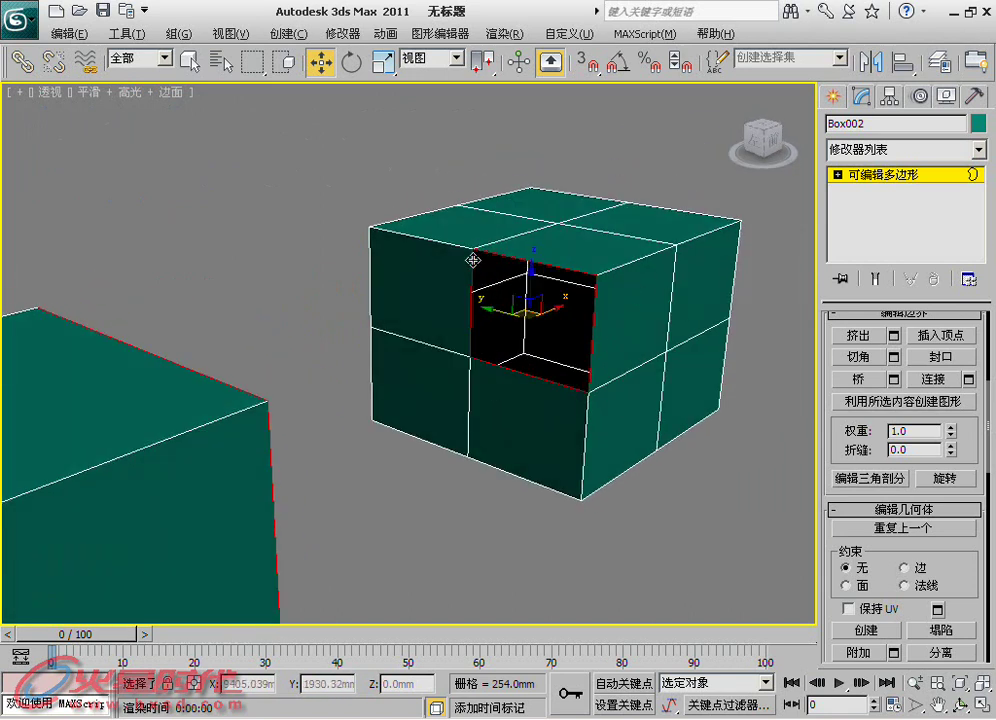
mouse_move(474, 333)
alt+middle_down()
mouse_move(249, 345)
mouse_move(262, 298)
alt+middle_up()
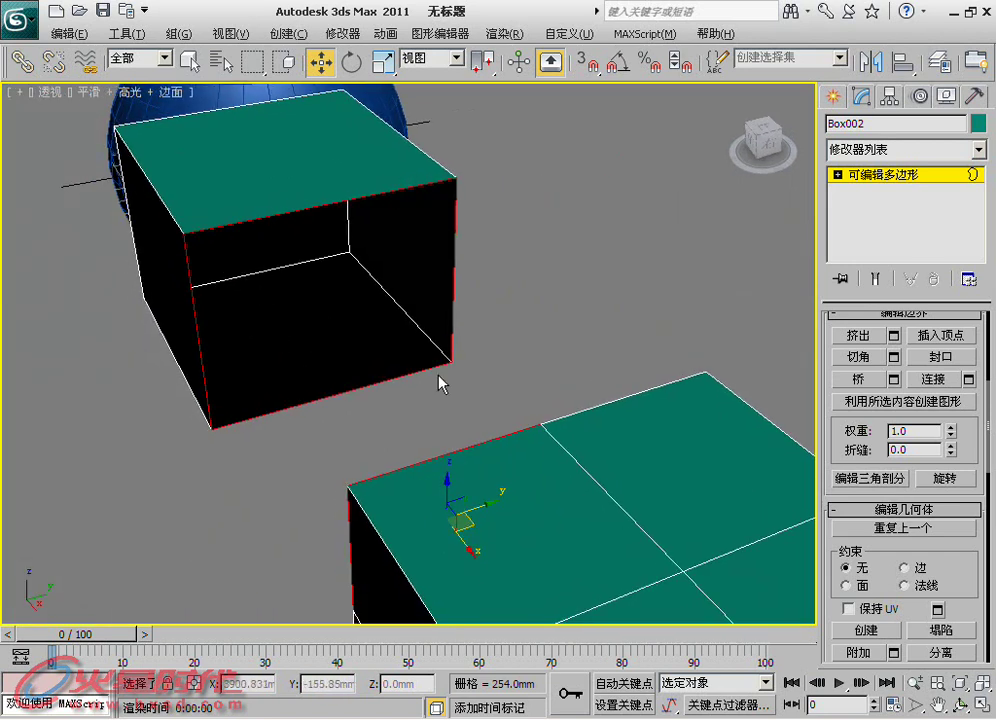
mouse_move(289, 177)
alt+middle_down()
mouse_move(491, 356)
mouse_move(600, 300)
alt+middle_up()
click(843, 379)
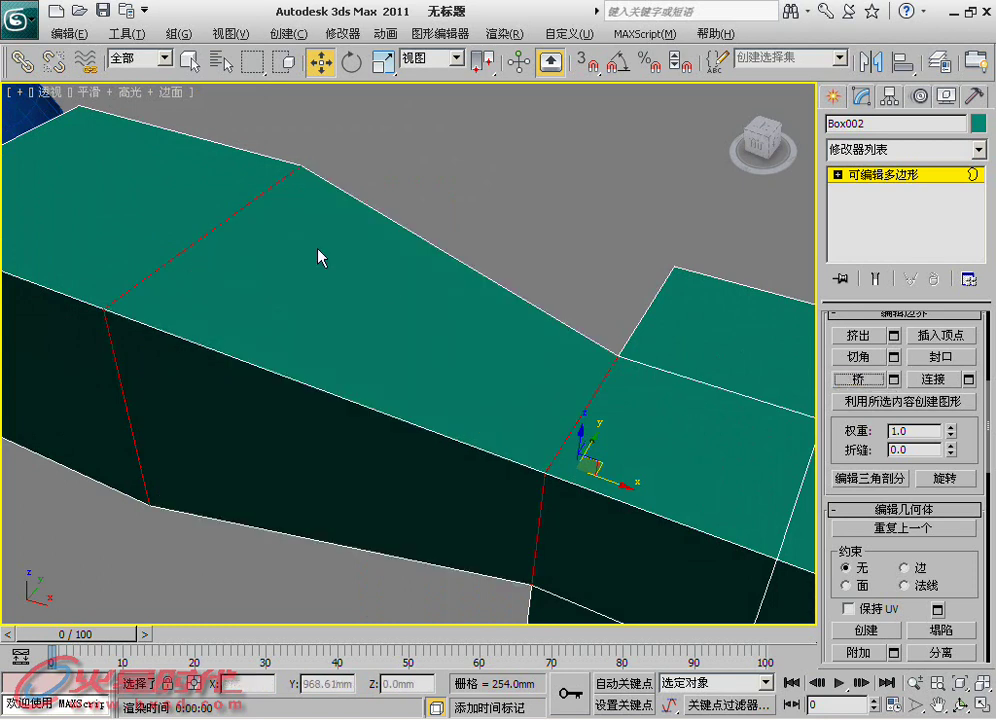
key(ctrl+z)
- Expand Editable Poly in the stack and switch to Edge sub-object level
alt+middle_drag(365, 275, 447, 331)
click(837, 174)
click(863, 205)
- Ring-select a top edge of the plain box and Connect it into a vertical edge loop
alt+middle_drag(430, 270, 470, 285)
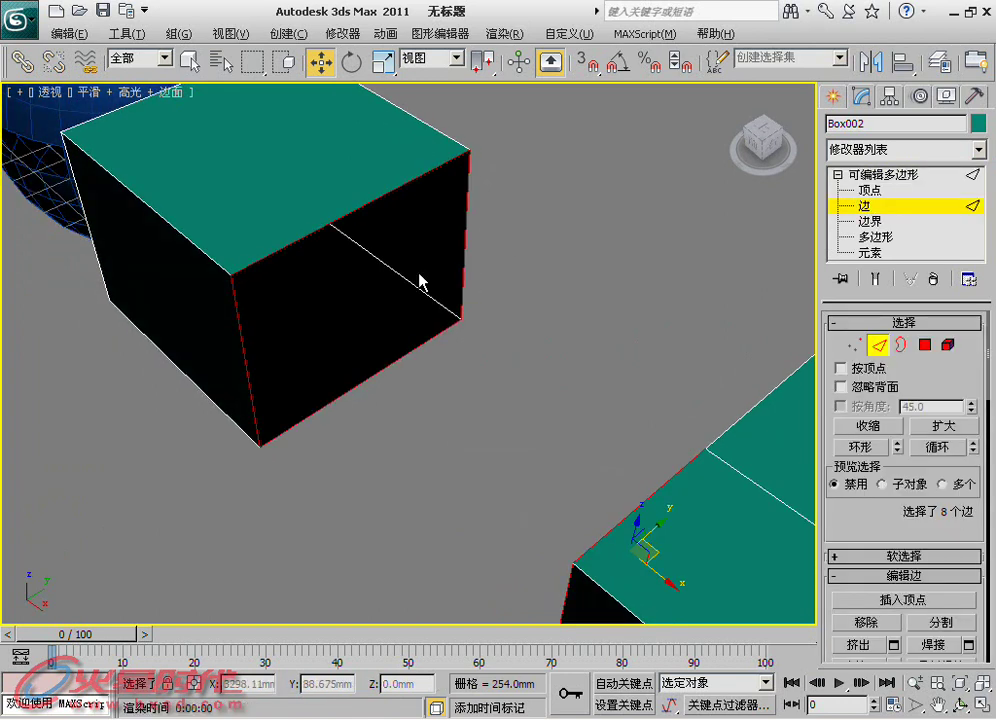
alt+middle_drag(373, 278, 362, 289)
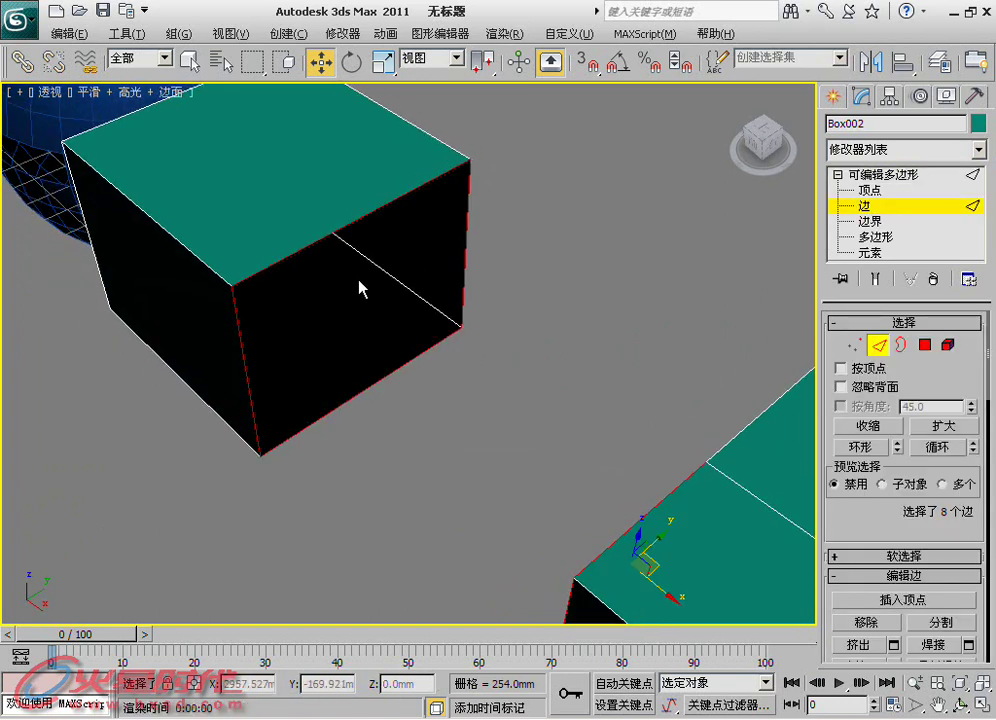
click(331, 236)
key(alt+r)
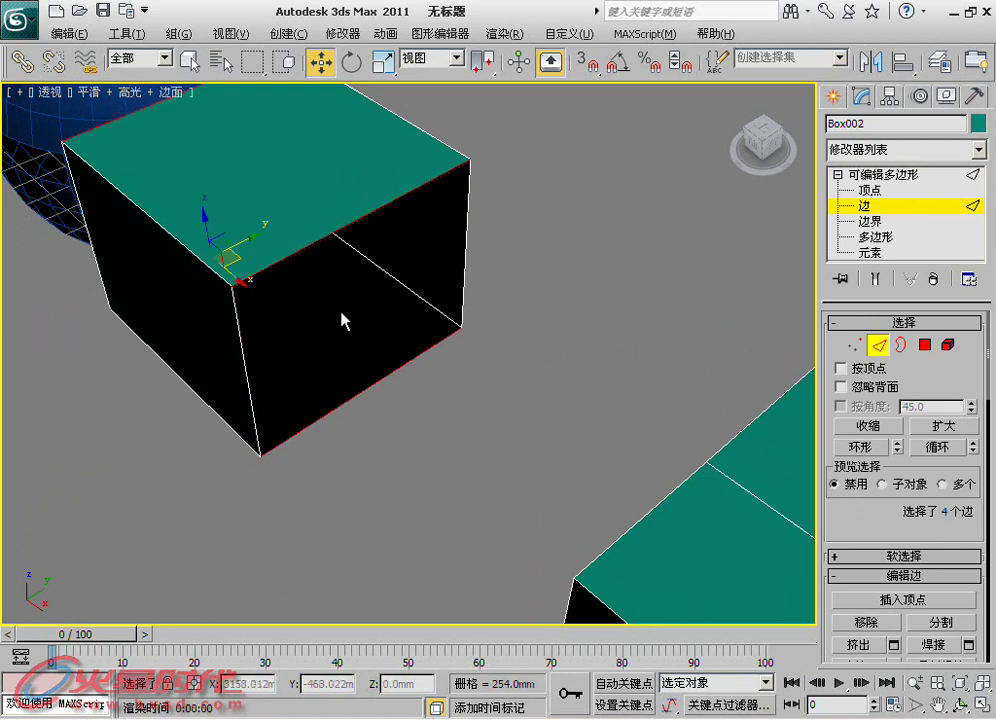
right_click(333, 296)
click(322, 362)
- Add a horizontal edge loop around the box, then clear the selection and enter Border level
click(243, 353)
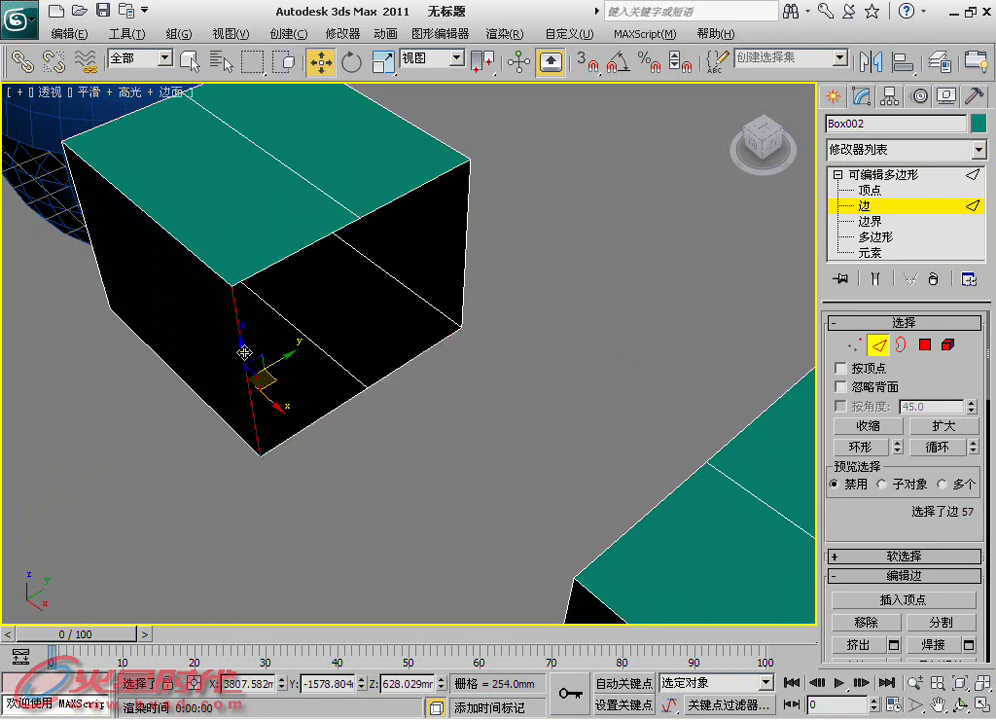
right_click(251, 349)
click(216, 367)
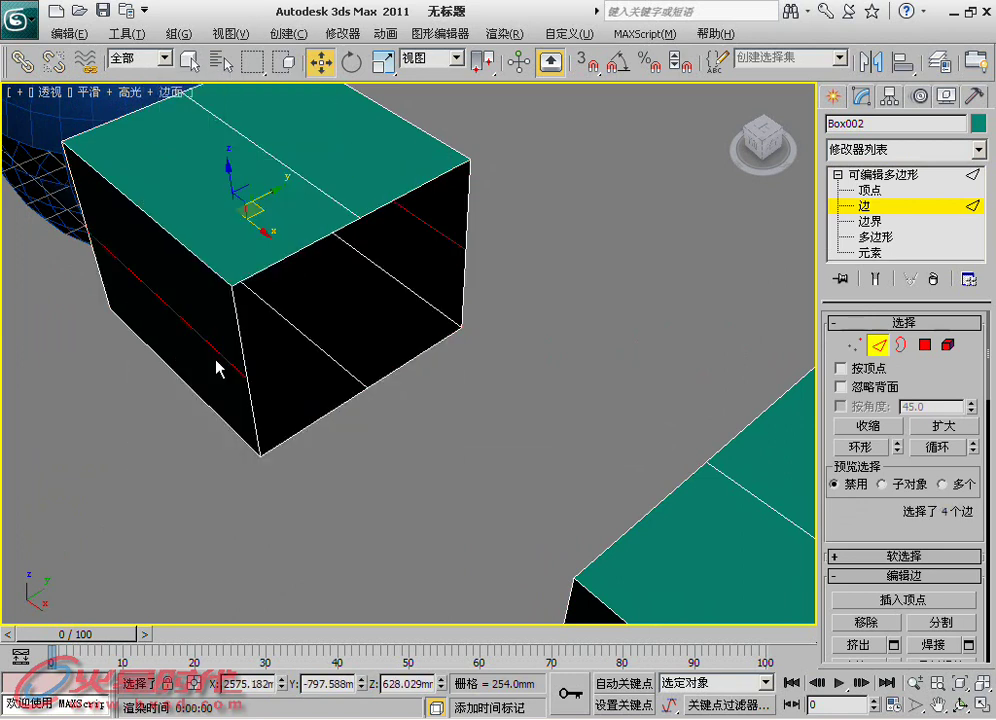
click(586, 413)
mouse_move(586, 413)
alt+middle_down()
mouse_move(336, 396)
mouse_move(369, 411)
mouse_move(396, 393)
mouse_move(327, 318)
mouse_move(329, 345)
mouse_move(300, 238)
alt+middle_up()
mouse_move(214, 527)
alt+middle_down()
mouse_move(494, 431)
mouse_move(556, 362)
alt+middle_up()
mouse_move(747, 389)
middle_down()
mouse_move(708, 410)
mouse_move(680, 408)
middle_up()
click(901, 344)
- Select both boxes' facing open borders and bring up the Bridge settings
click(727, 288)
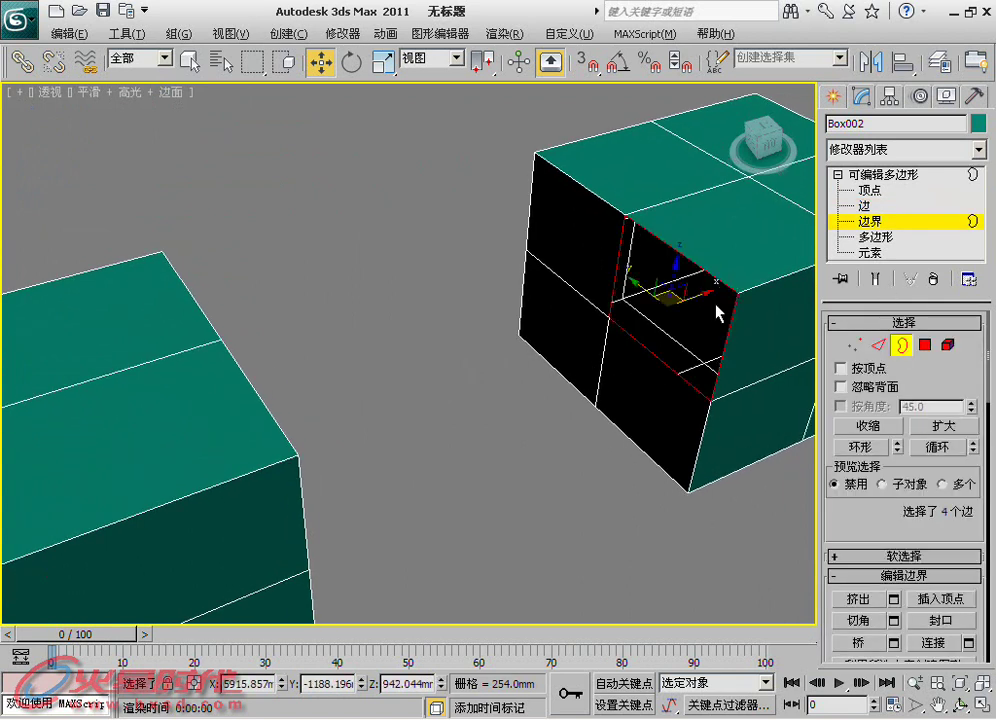
alt+middle_drag(727, 288, 378, 268)
mouse_move(266, 181)
alt+middle_down()
mouse_move(307, 256)
mouse_move(520, 260)
alt+middle_up()
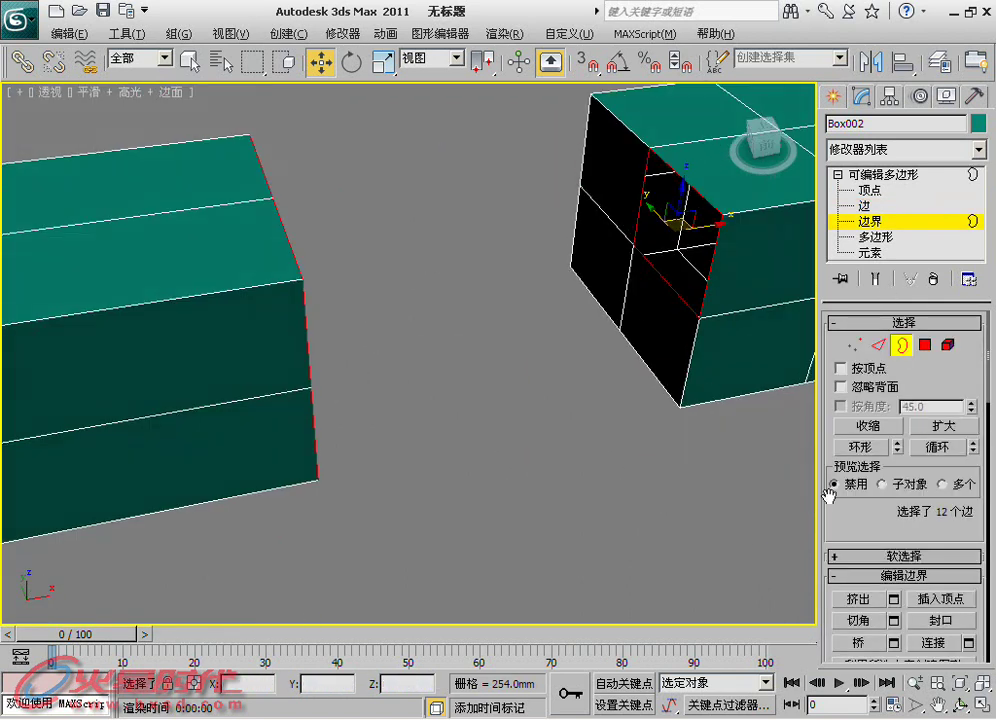
scroll(873, 351, down, 5)
scroll(884, 443, down, 1)
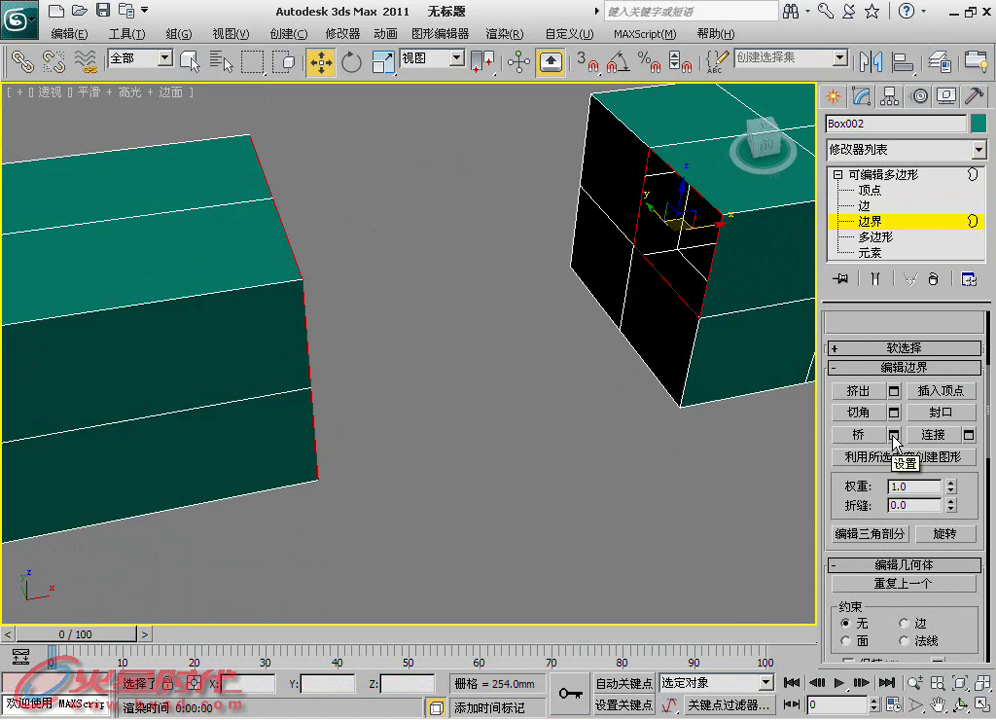
click(894, 434)
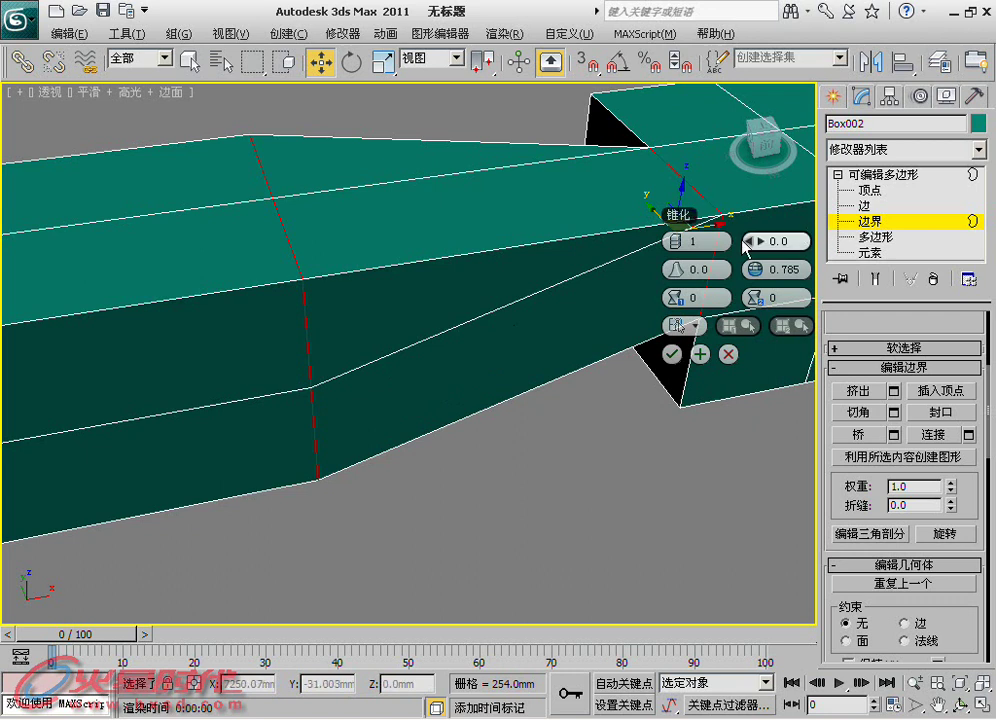
- Give the bridge 11 segments, Taper -0.99, Bias -3.0, Smooth 0 and Twist 0
drag(687, 242, 687, 238)
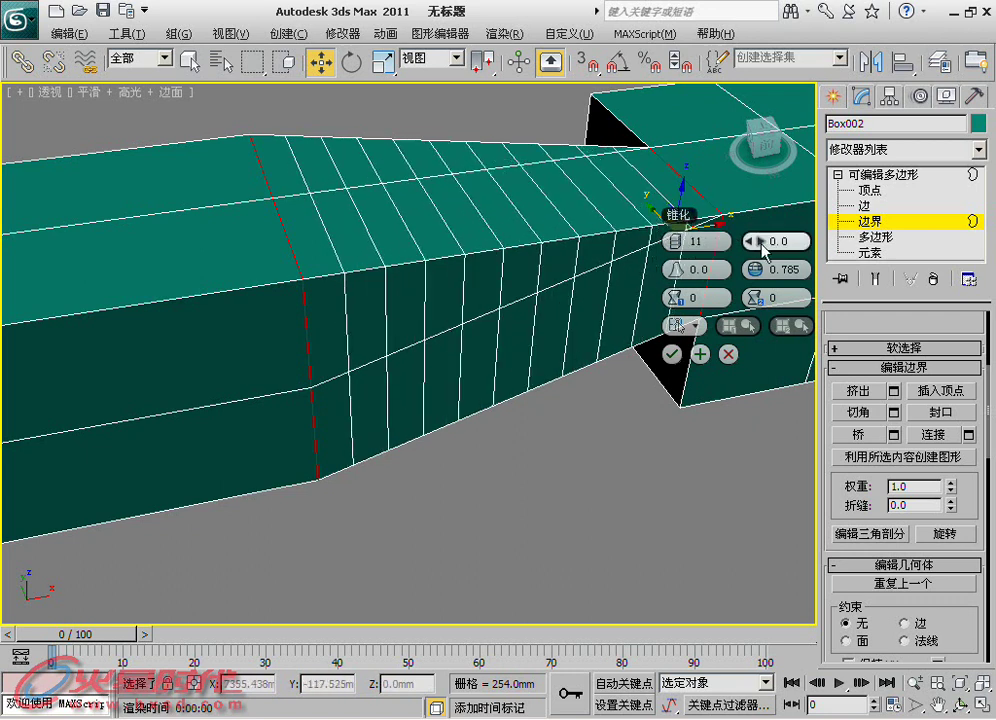
drag(762, 248, 757, 244)
drag(683, 272, 858, 266)
drag(683, 270, 750, 280)
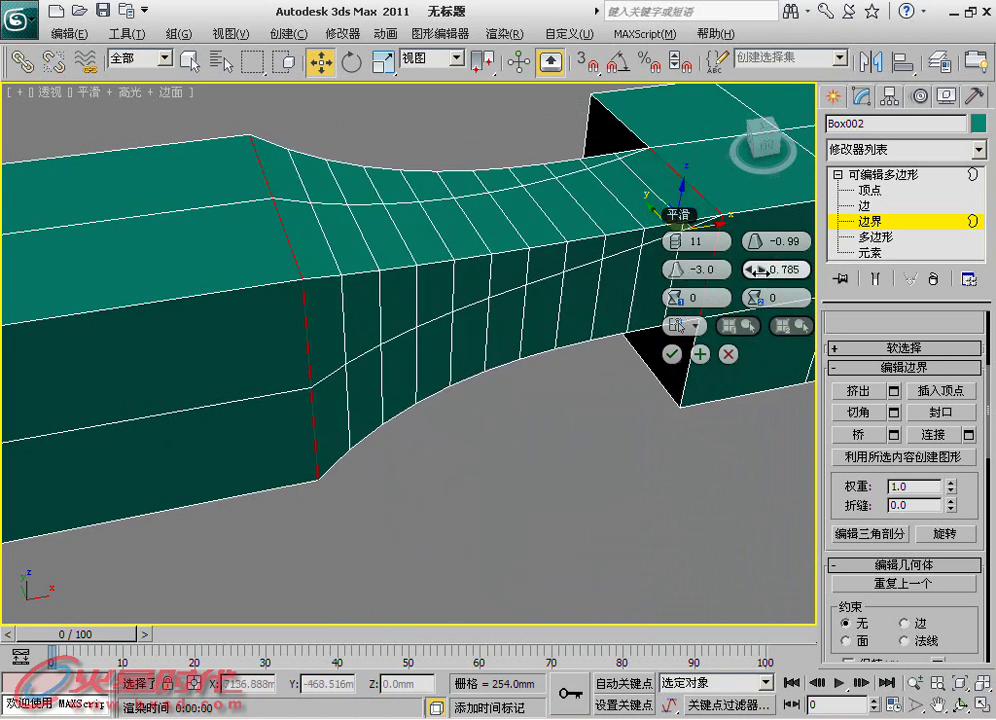
drag(762, 270, 808, 270)
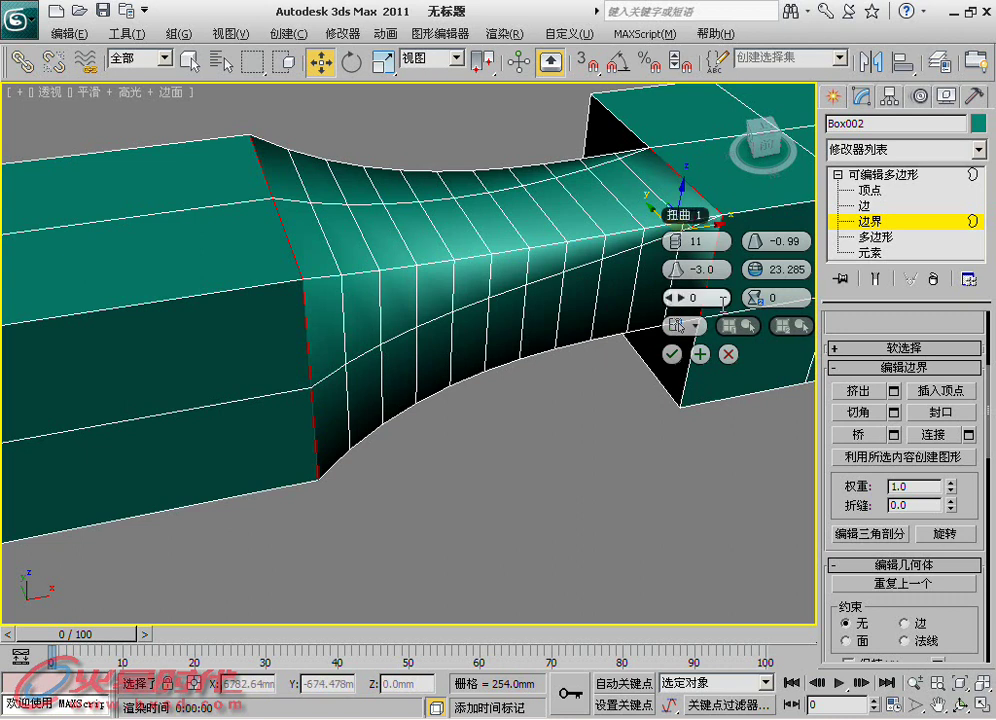
drag(740, 269, 705, 269)
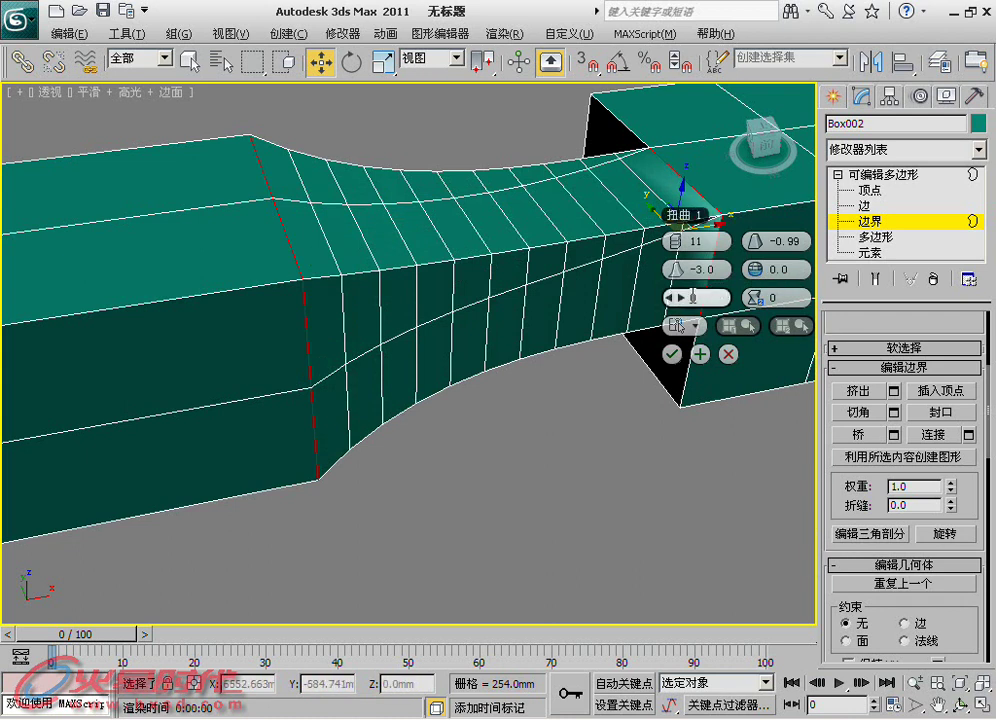
mouse_move(712, 297)
mouse_down()
mouse_move(632, 325)
mouse_move(569, 314)
mouse_up()
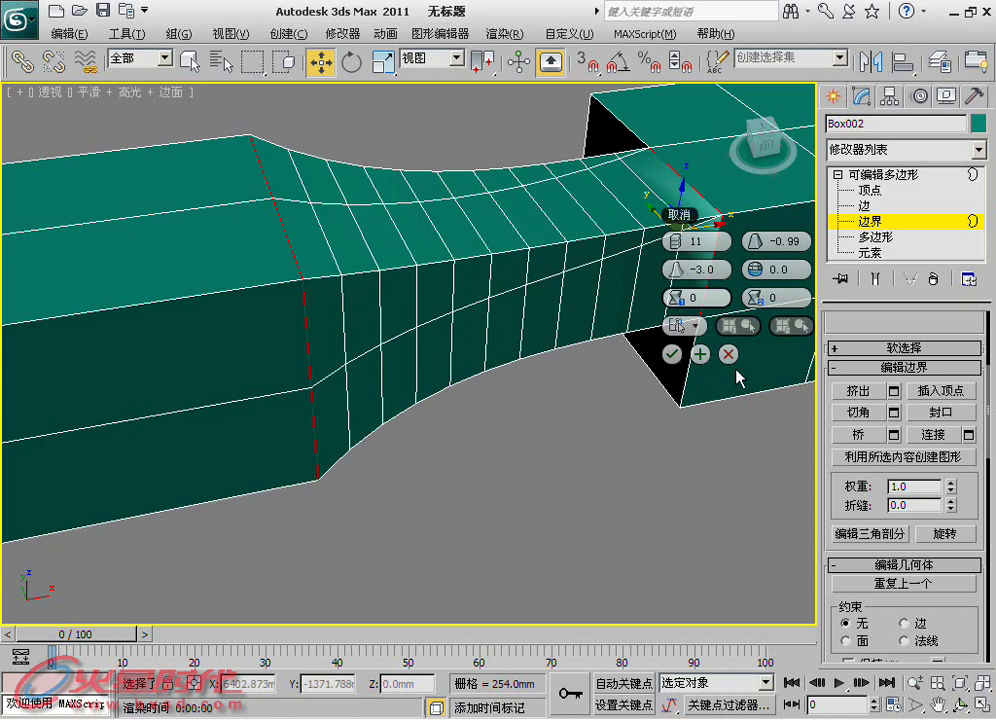
click(672, 354)
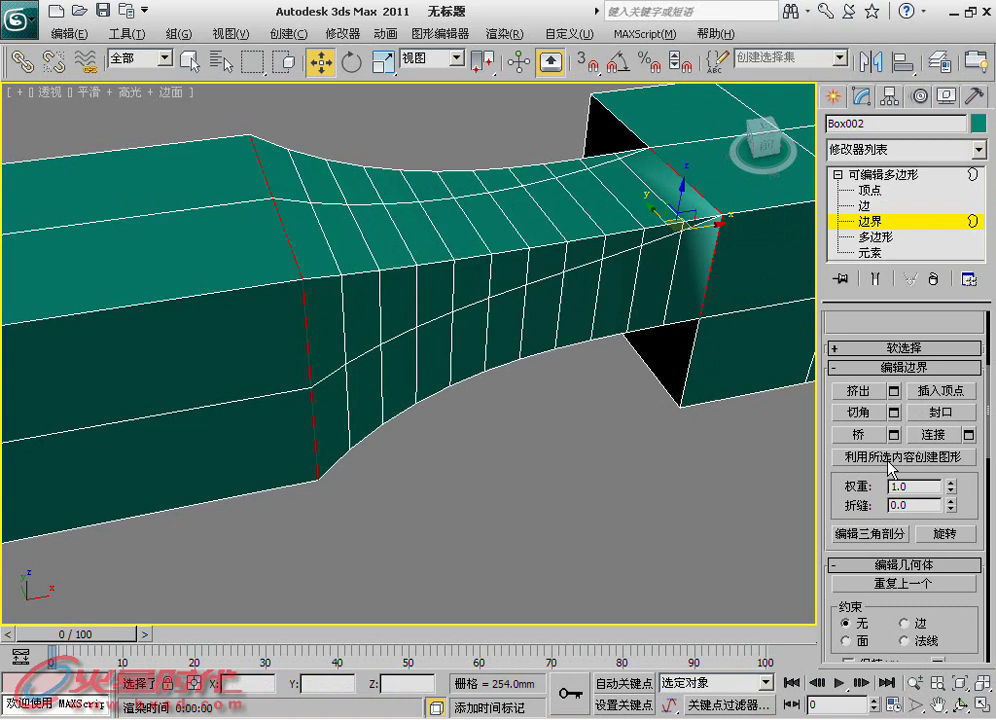
- Create the linear shape 图形001 from the left box's open border
mouse_move(767, 460)
alt+middle_down()
mouse_move(489, 438)
mouse_move(271, 260)
mouse_move(407, 296)
alt+middle_up()
click(430, 305)
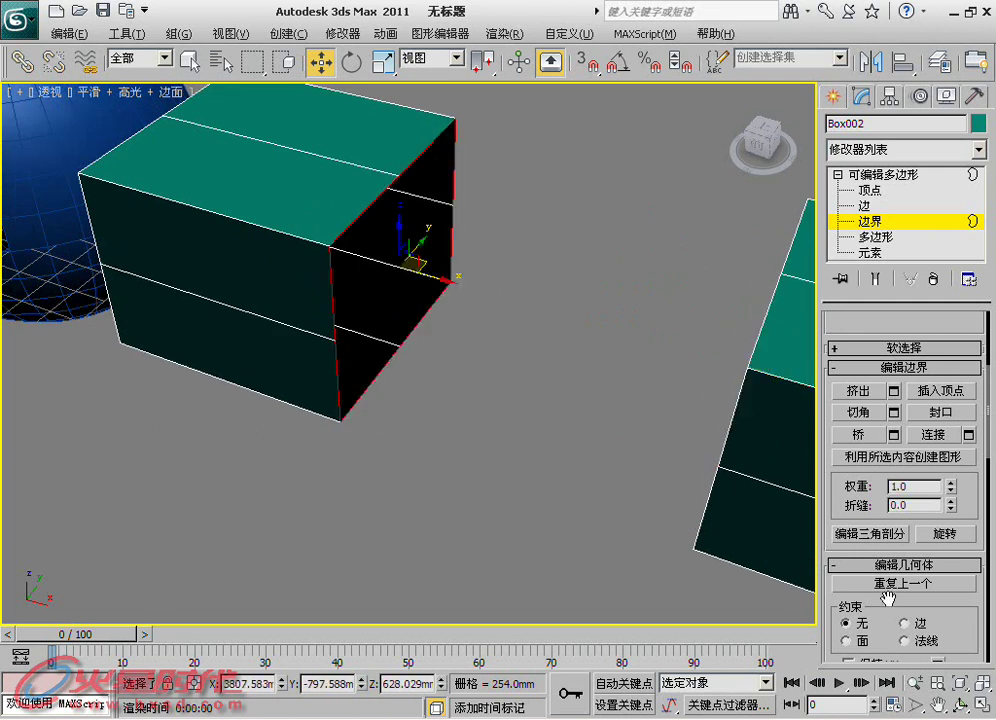
click(878, 456)
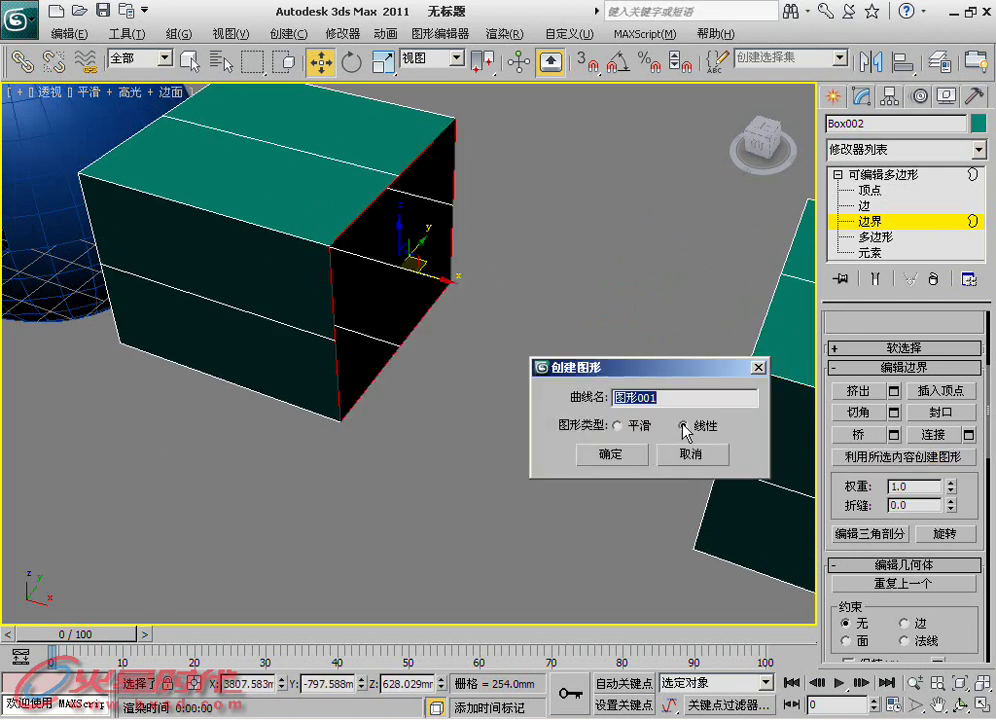
click(634, 453)
- Return to object level and reselect the box as a whole object
click(871, 175)
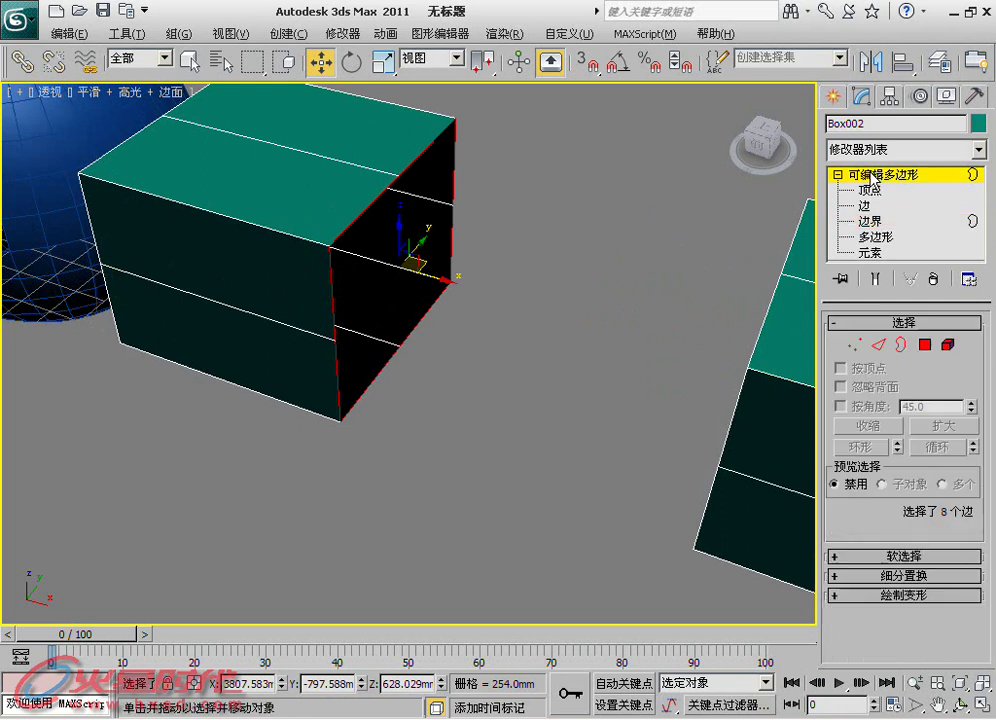
click(500, 194)
alt+middle_drag(500, 194, 291, 340)
click(291, 340)
mouse_move(719, 462)
alt+middle_down()
mouse_move(685, 471)
mouse_move(749, 300)
alt+middle_up()
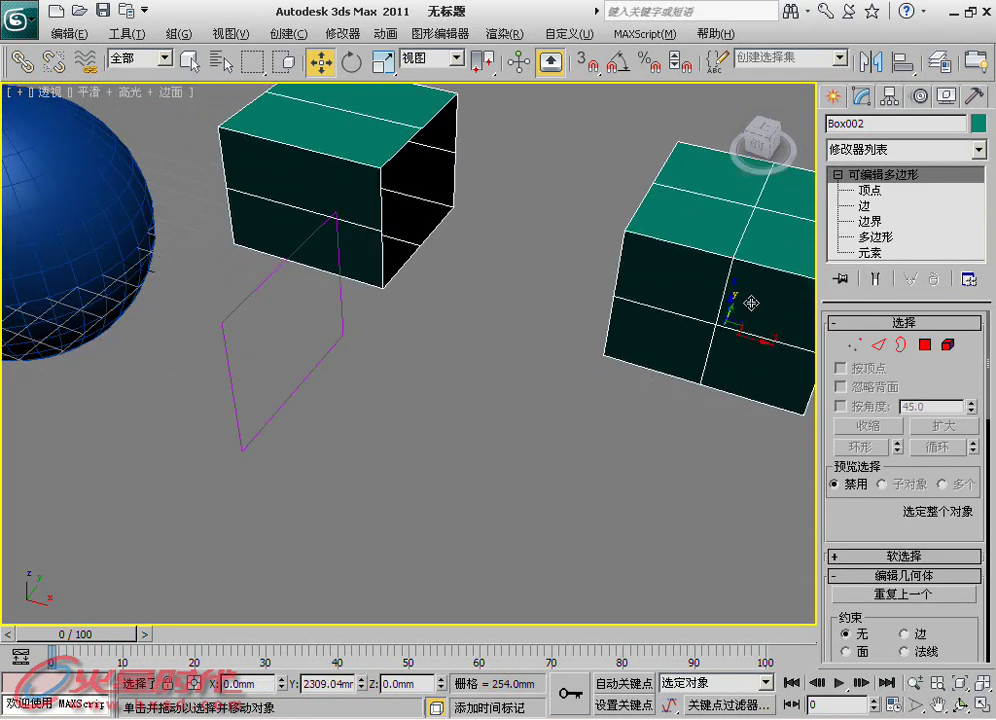
- Reselect Box002 and go back to Border sub-object level
mouse_move(240, 308)
alt+middle_down()
mouse_move(218, 322)
mouse_move(211, 307)
mouse_move(318, 345)
mouse_move(257, 352)
alt+middle_up()
click(640, 453)
click(627, 338)
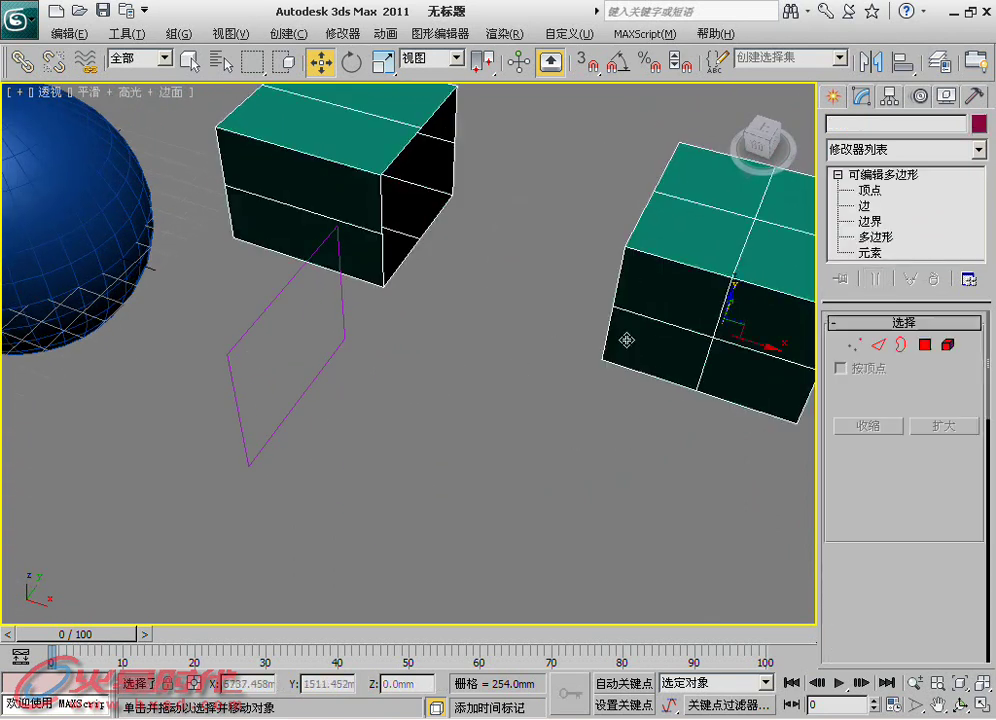
alt+middle_drag(627, 338, 600, 345)
click(901, 345)
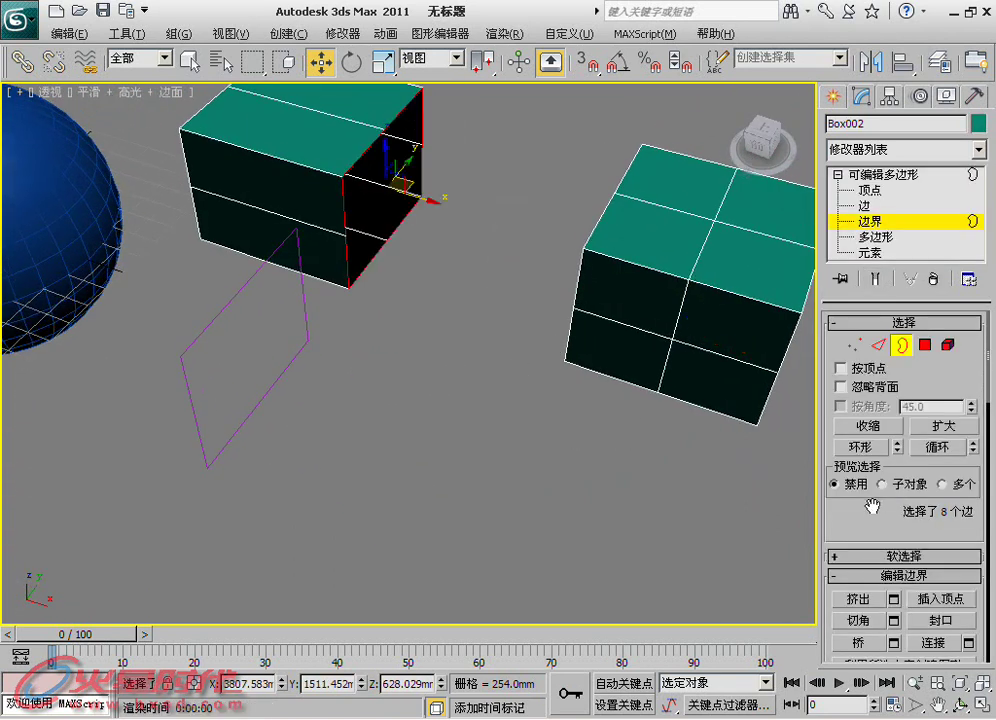
- Scroll through the Edit Borders rollout in the command panel
drag(895, 545, 943, 429)
scroll(962, 428, up, 2)
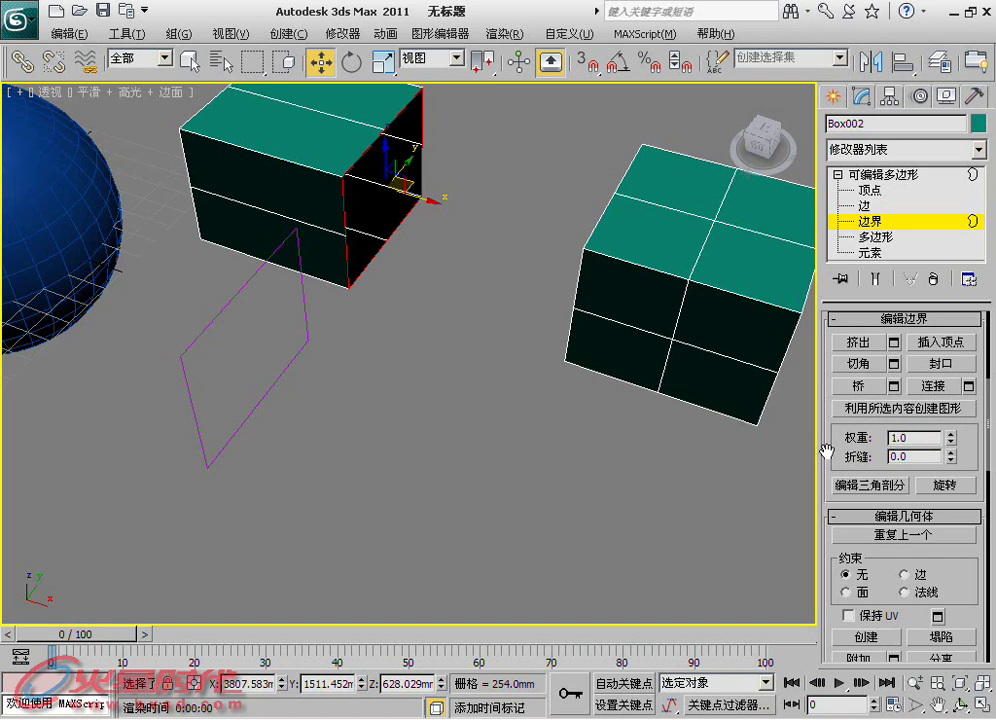
scroll(900, 500, down, 5)
scroll(918, 578, down, 1)
scroll(910, 520, up, 1)
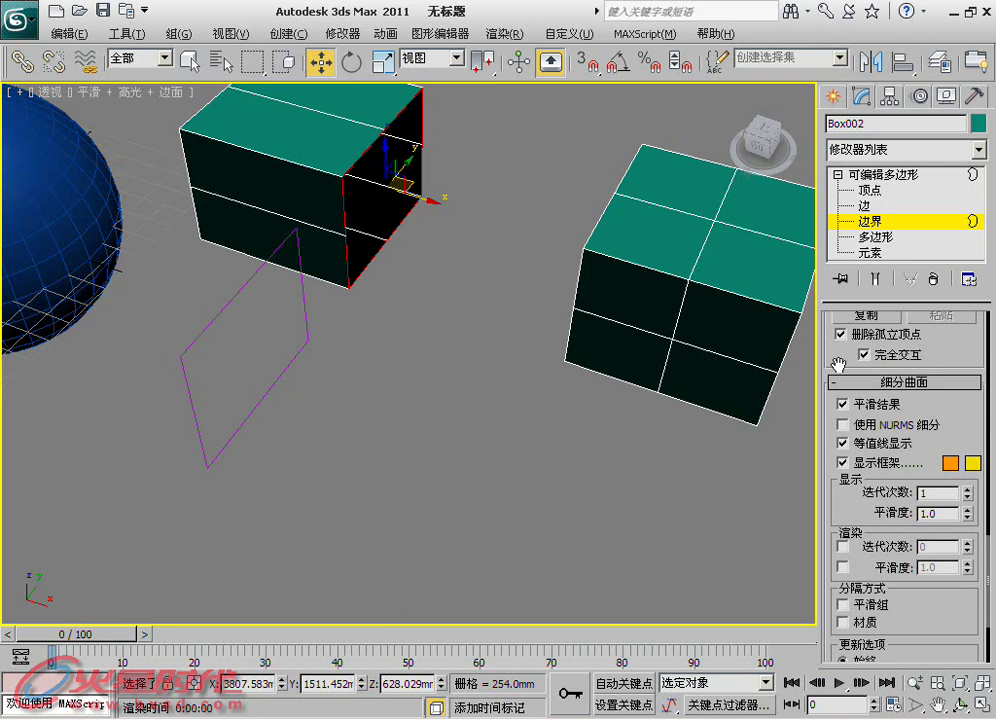
scroll(860, 445, up, 1)
scroll(857, 450, up, 2)
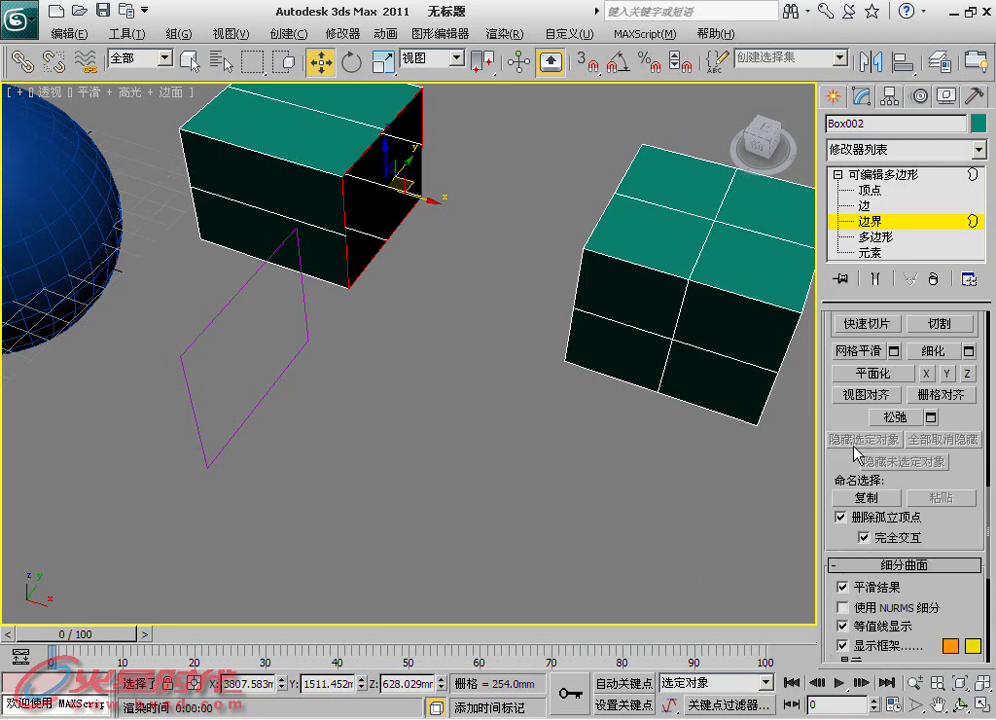
scroll(857, 445, up, 2)
scroll(856, 440, up, 2)
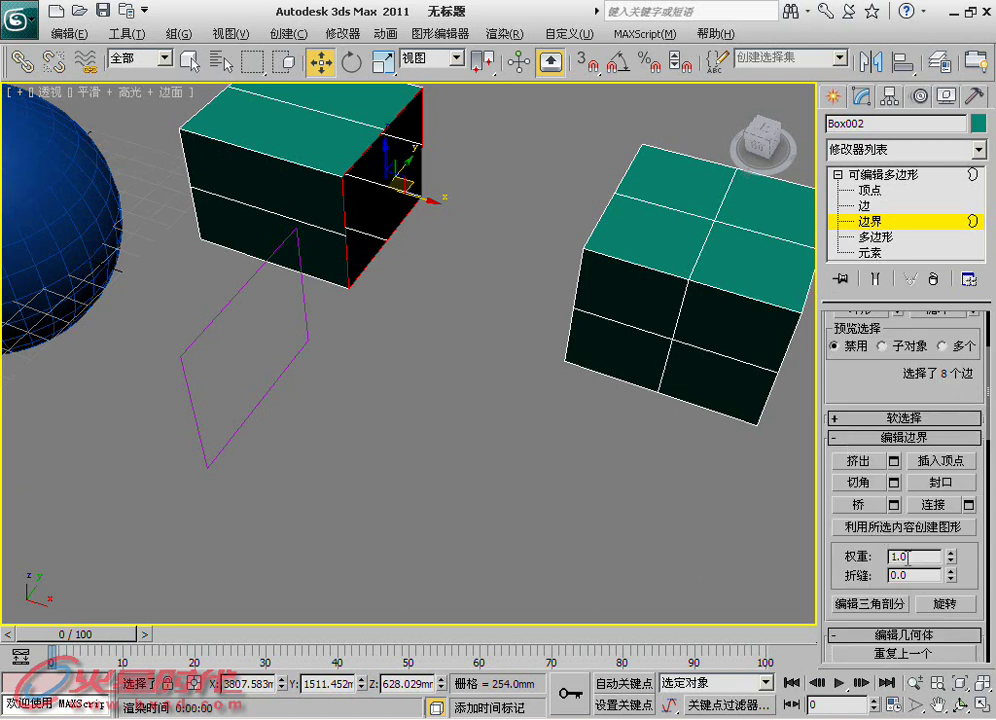
- Extrude the left box's open border outward by shift-moving it
alt+middle_drag(536, 289, 604, 305)
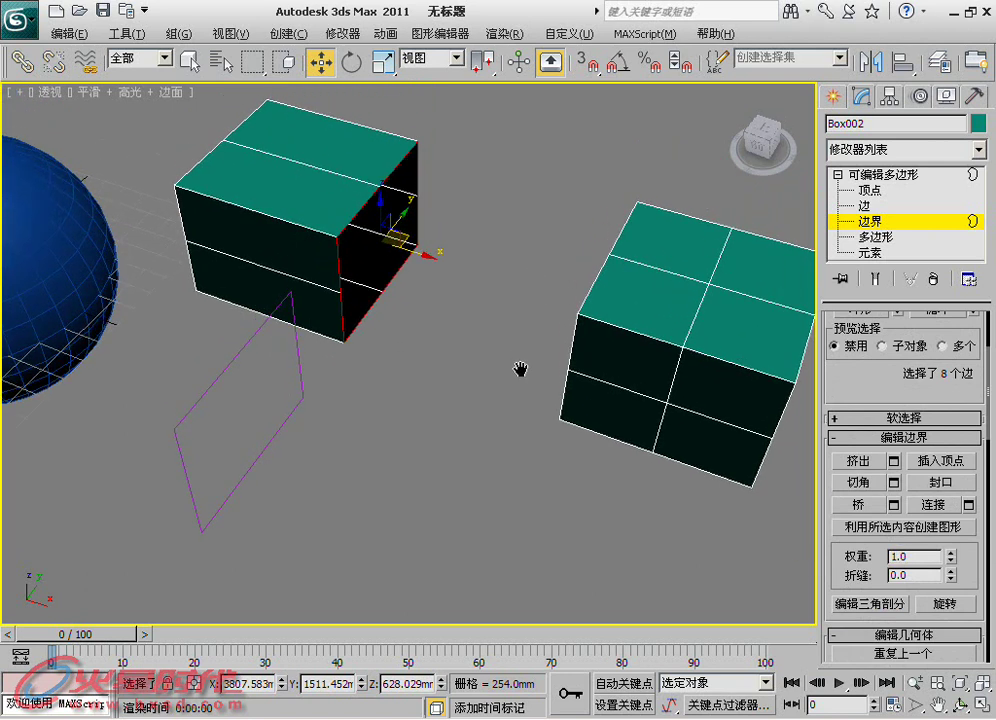
scroll(418, 405, up, 3)
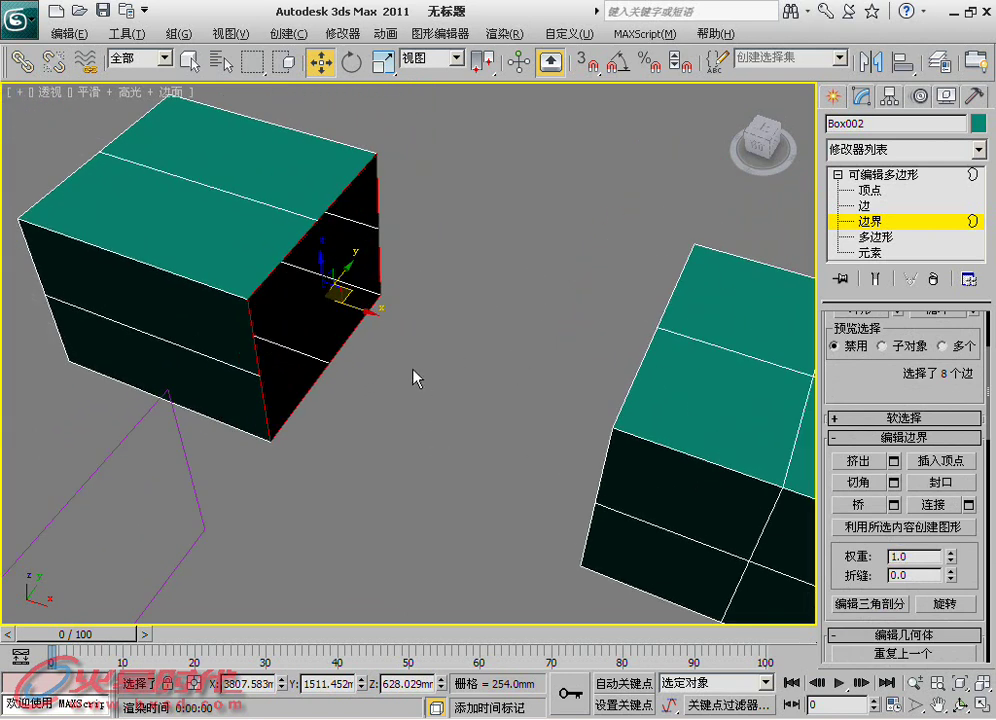
mouse_move(360, 332)
alt+middle_down()
mouse_move(449, 330)
mouse_move(398, 287)
mouse_move(371, 308)
alt+middle_up()
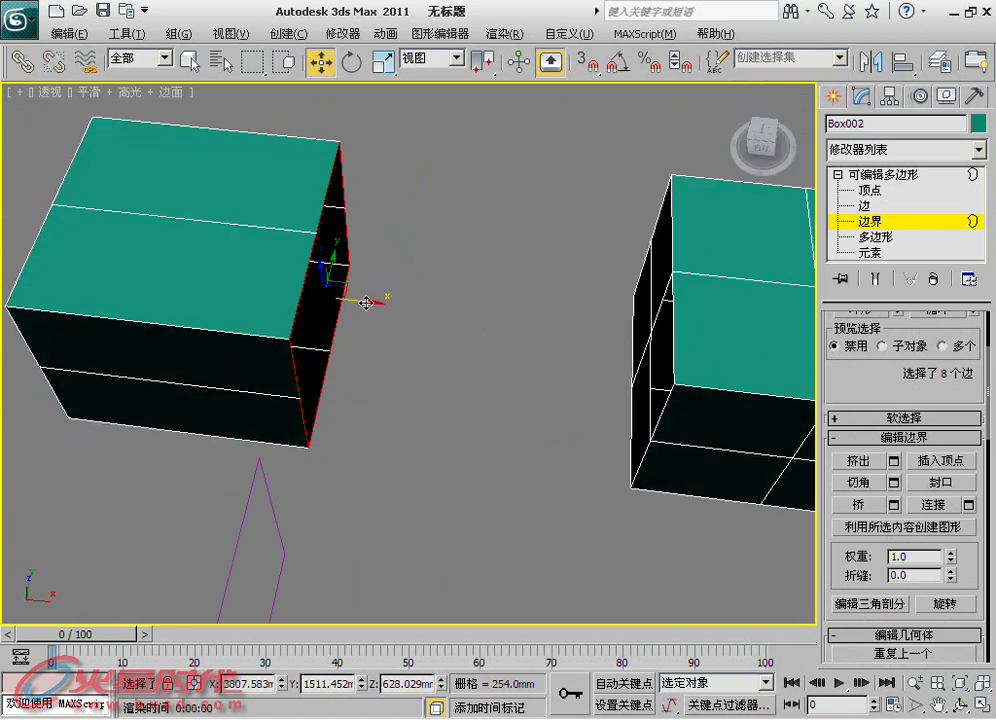
shift+drag(358, 302, 558, 308)
- Scale the new end border down so the box tapers
right_click(540, 318)
click(583, 350)
alt+middle_drag(583, 343, 544, 327)
drag(544, 327, 546, 402)
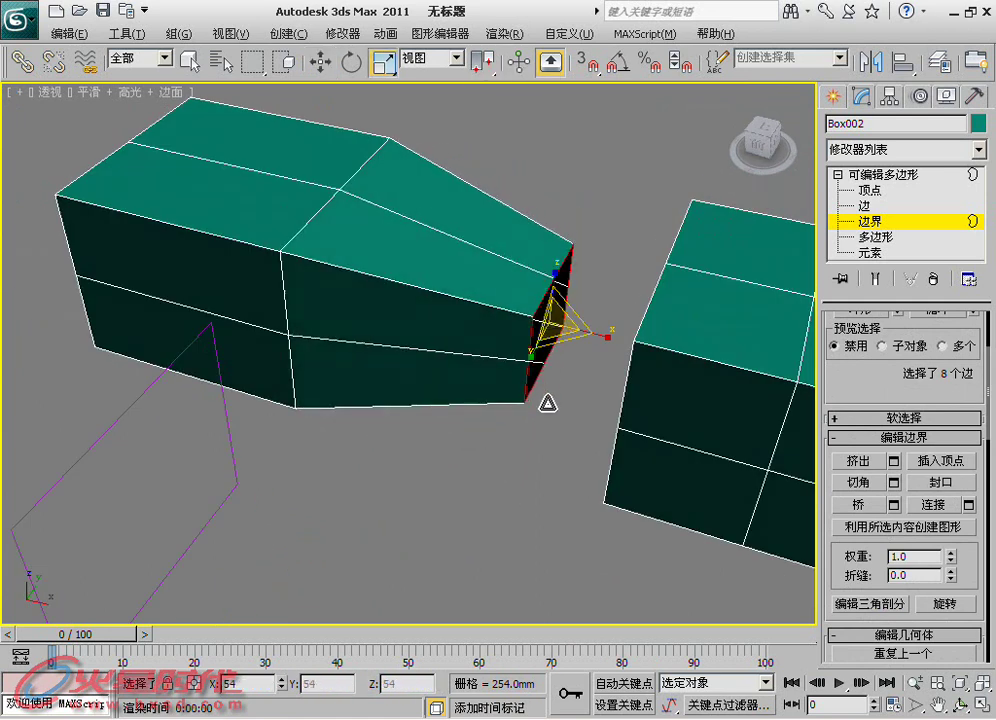
alt+middle_drag(546, 402, 602, 402)
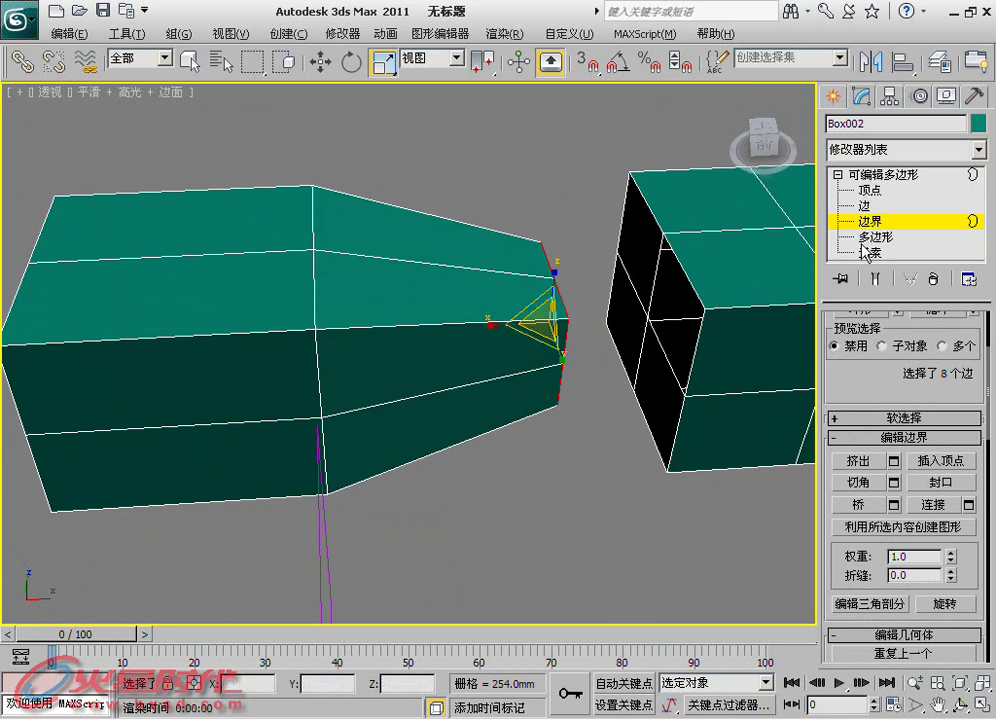
mouse_move(676, 282)
alt+middle_down()
mouse_move(636, 271)
mouse_move(543, 330)
mouse_move(484, 311)
mouse_move(725, 138)
mouse_move(565, 307)
mouse_move(540, 302)
alt+middle_up()
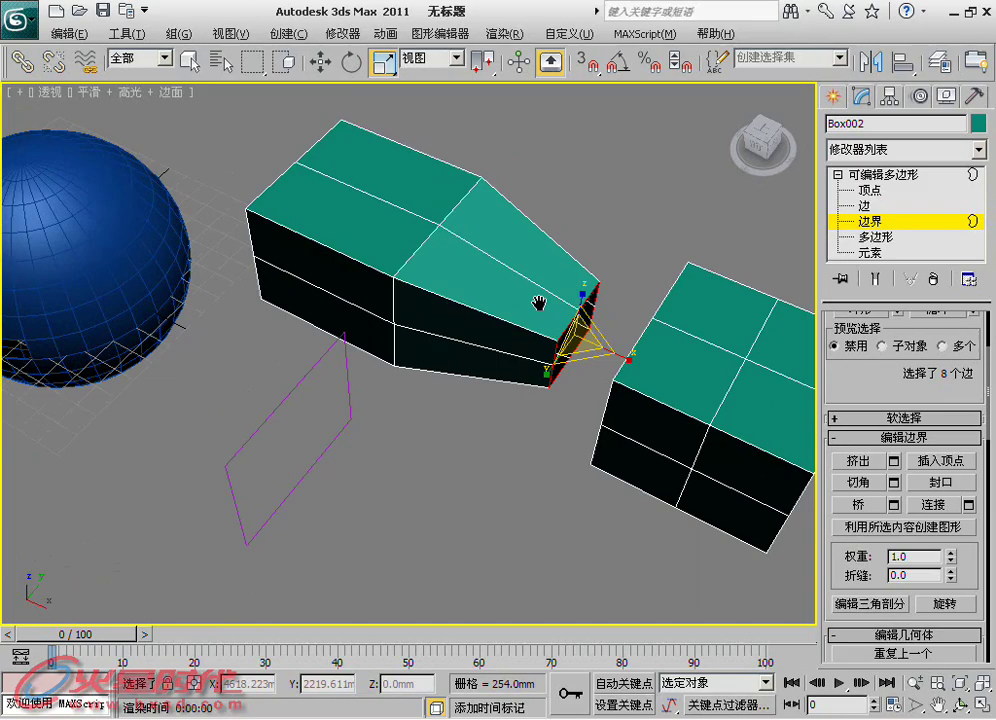